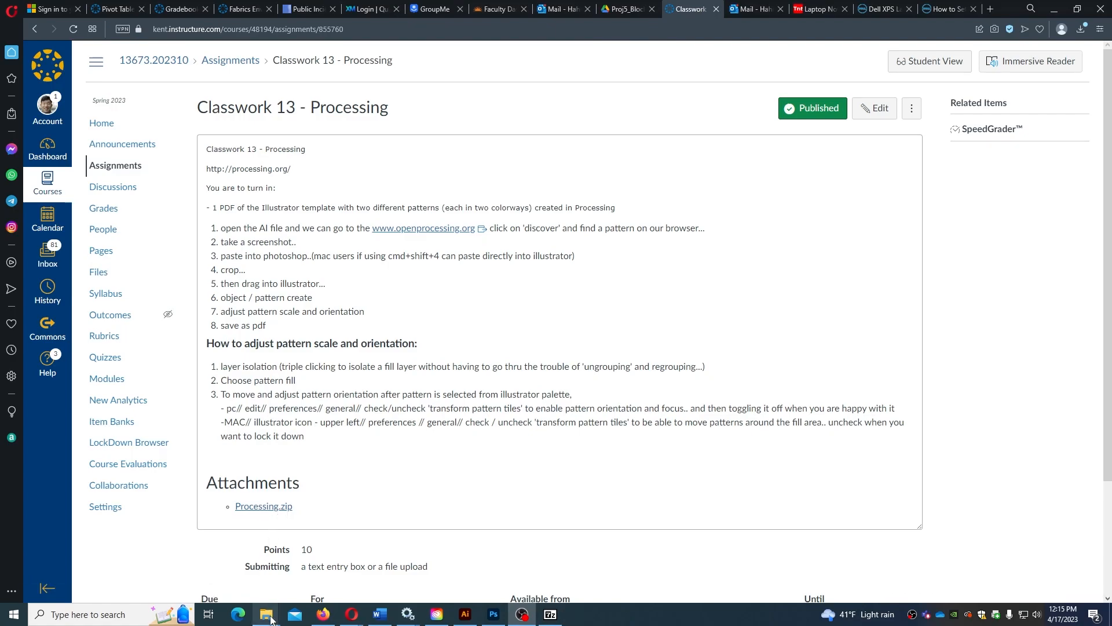
# - Extract Processing.zip from the Downloads folder into the same Downloads folder and close the archive
pyautogui.moveTo(271, 615)
pyautogui.click(327, 581)
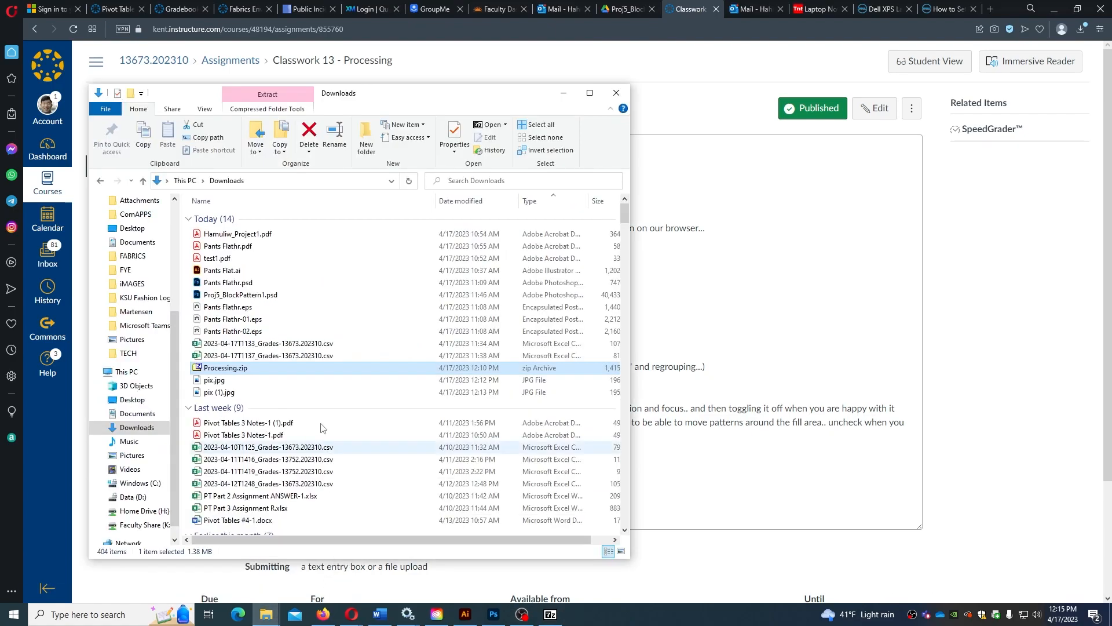
pyautogui.doubleClick(223, 368)
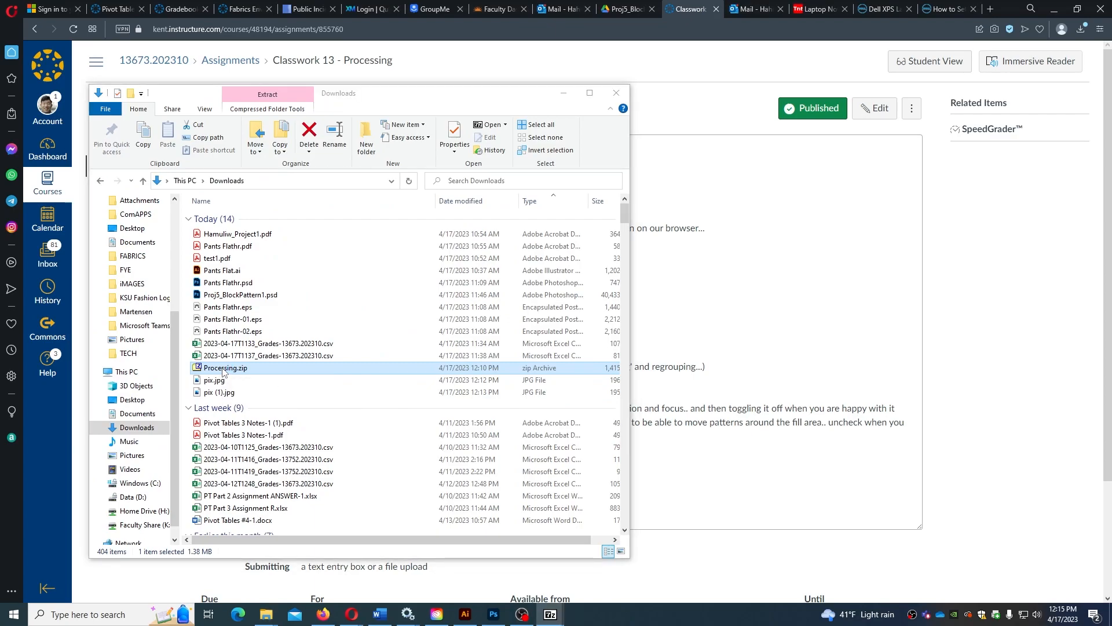
pyautogui.moveTo(924, 81); pyautogui.dragTo(526, 107)
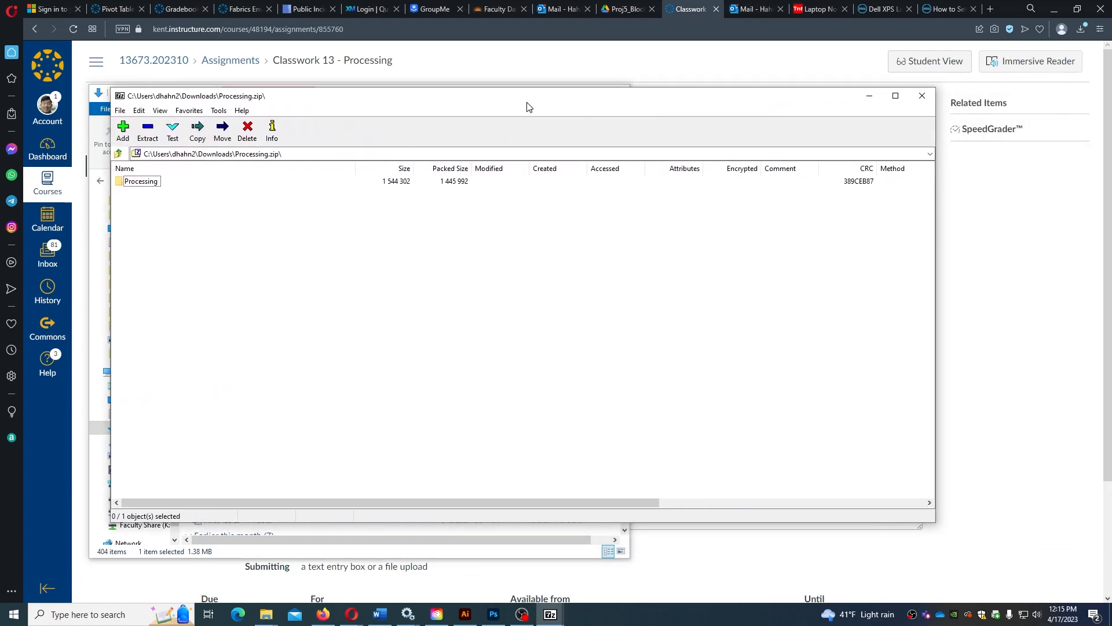
pyautogui.click(150, 132)
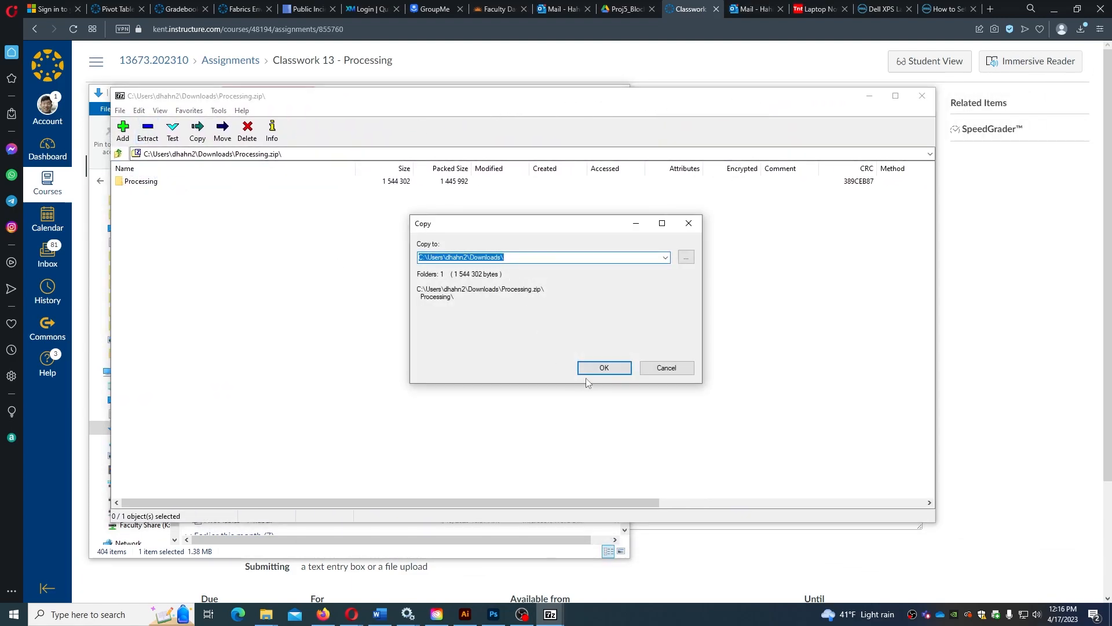
pyautogui.click(603, 368)
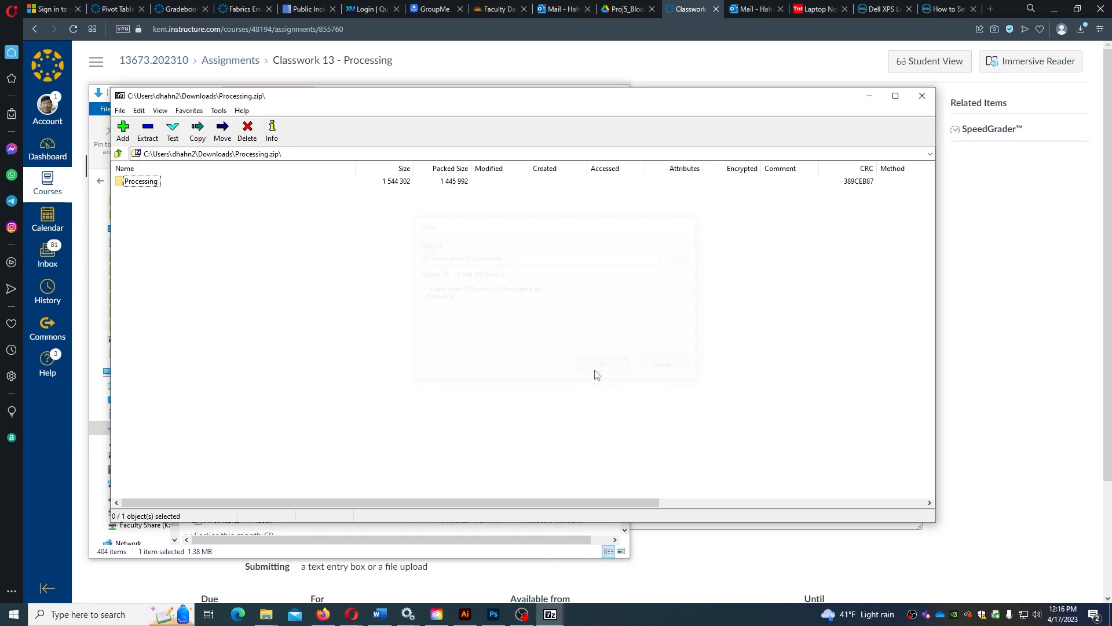
pyautogui.click(922, 96)
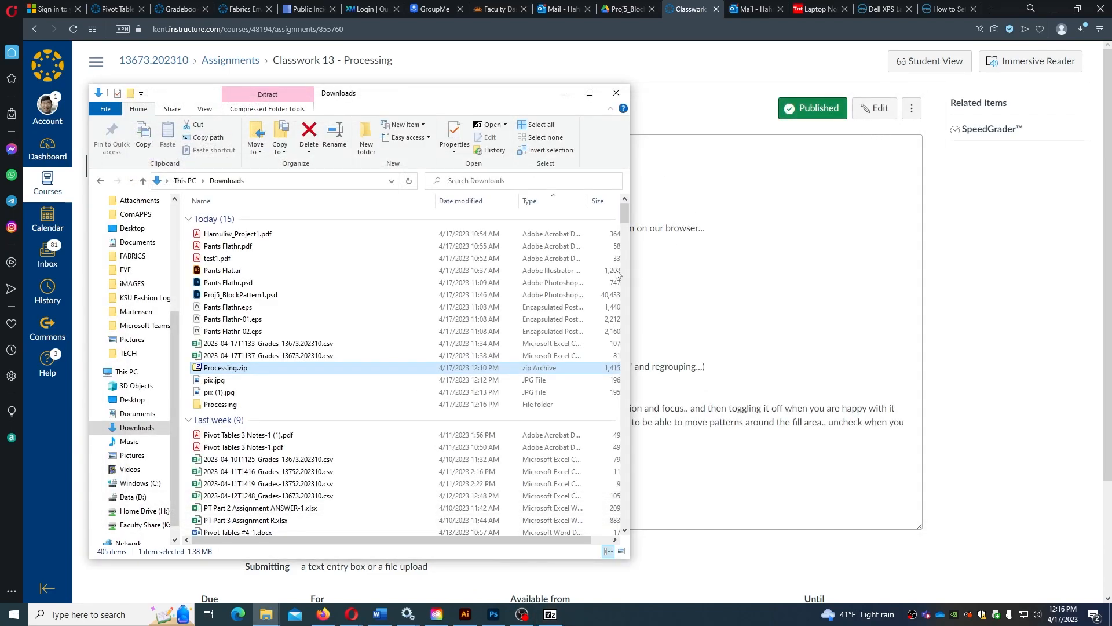
# - Open Processing_template.ai from the extracted Processing folder, keeping the substituted font, and select the dress outline on the croquis
pyautogui.doubleClick(251, 405)
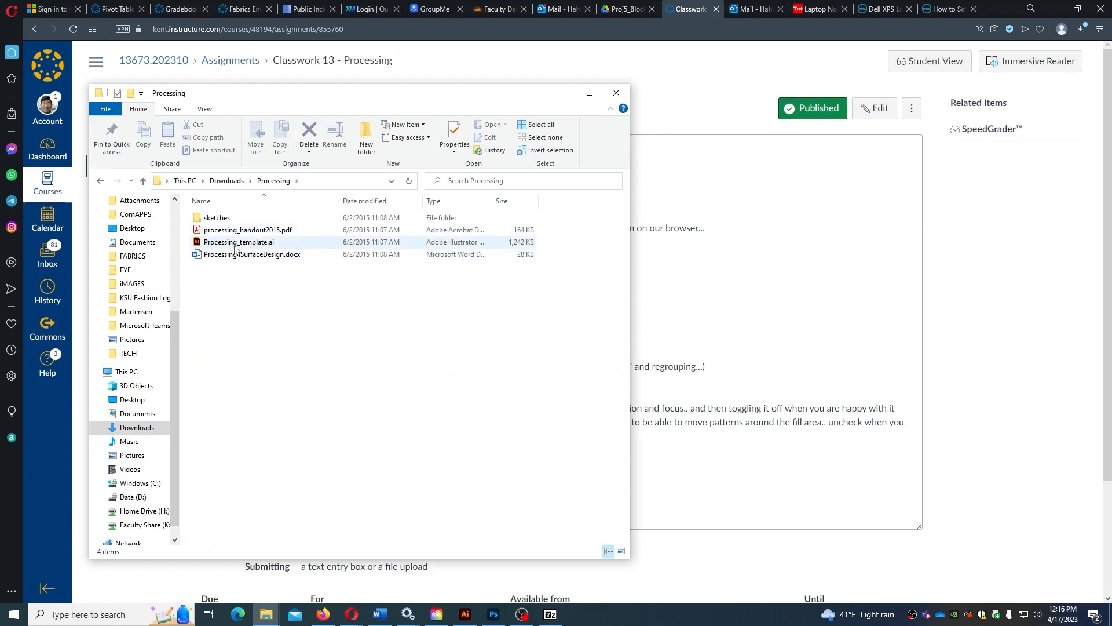
pyautogui.doubleClick(235, 244)
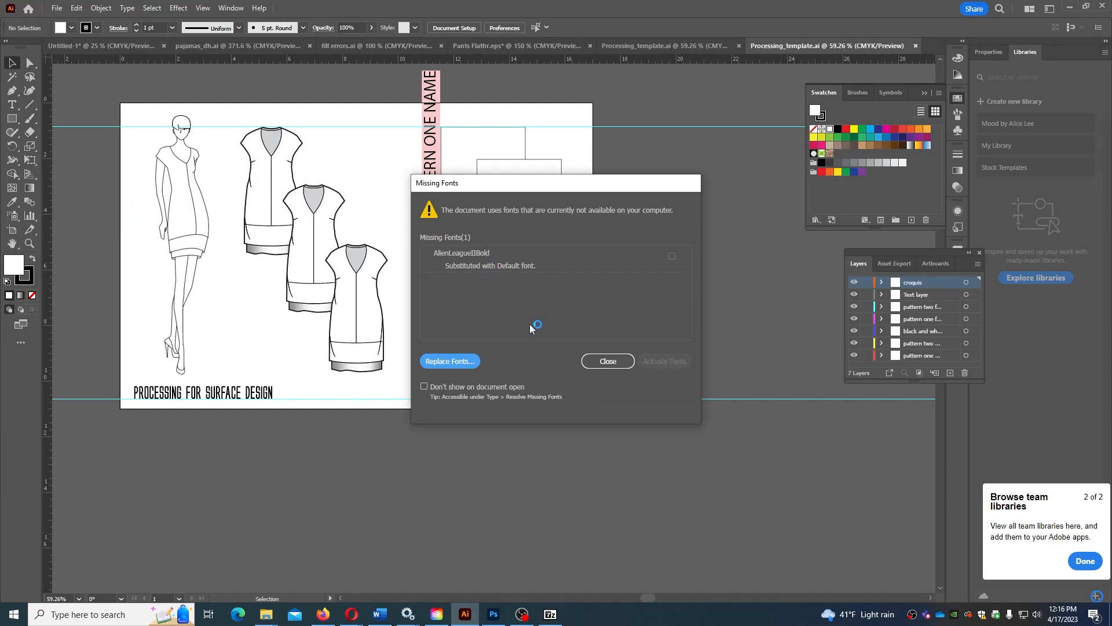
pyautogui.click(588, 361)
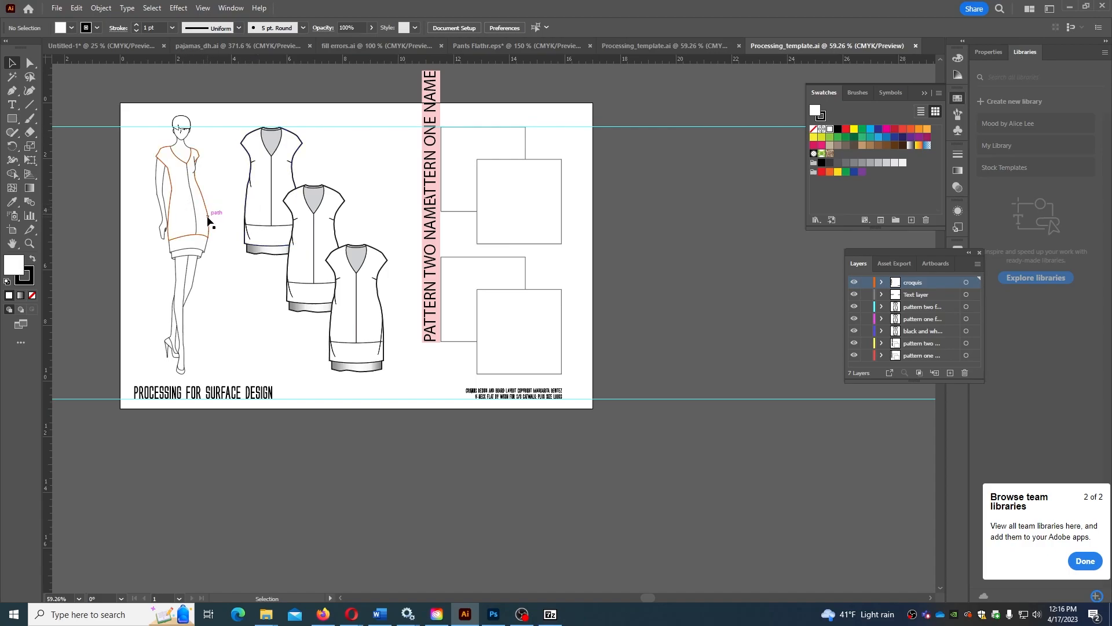
pyautogui.click(207, 217)
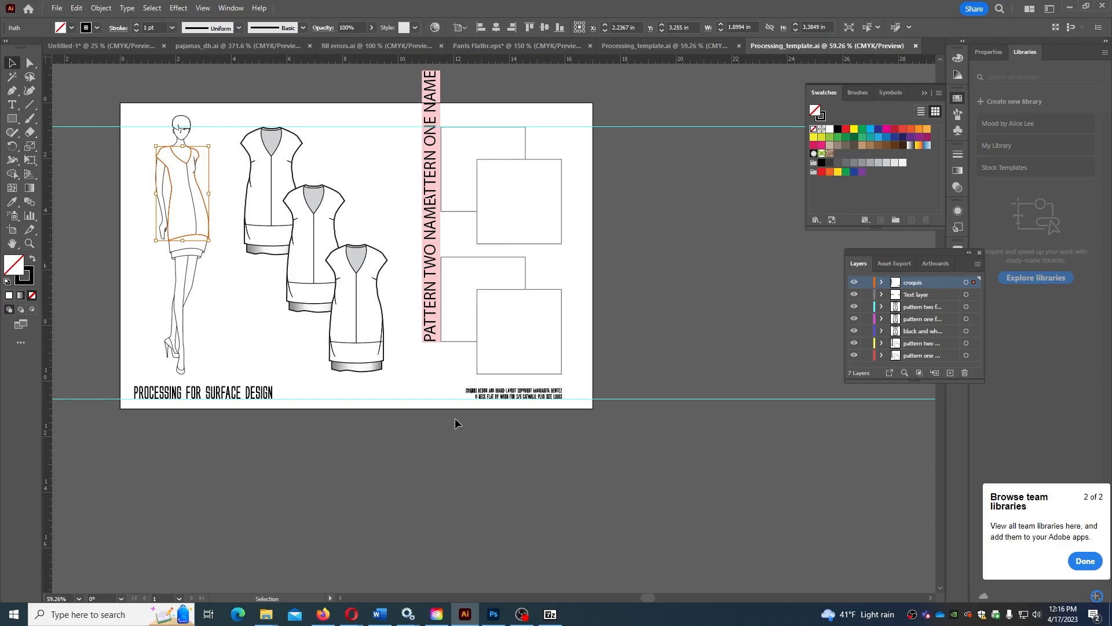
# - Switch to the browser window showing OpenProcessing and go from the Fireworks sketch to the site's Discover page
pyautogui.moveTo(354, 616)
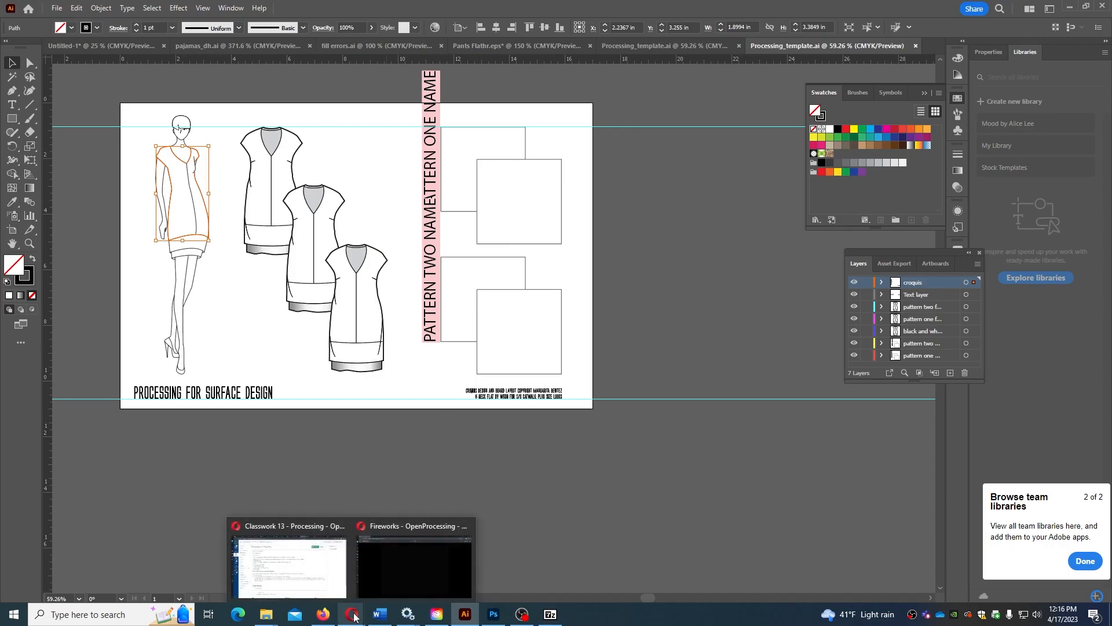
pyautogui.click(400, 561)
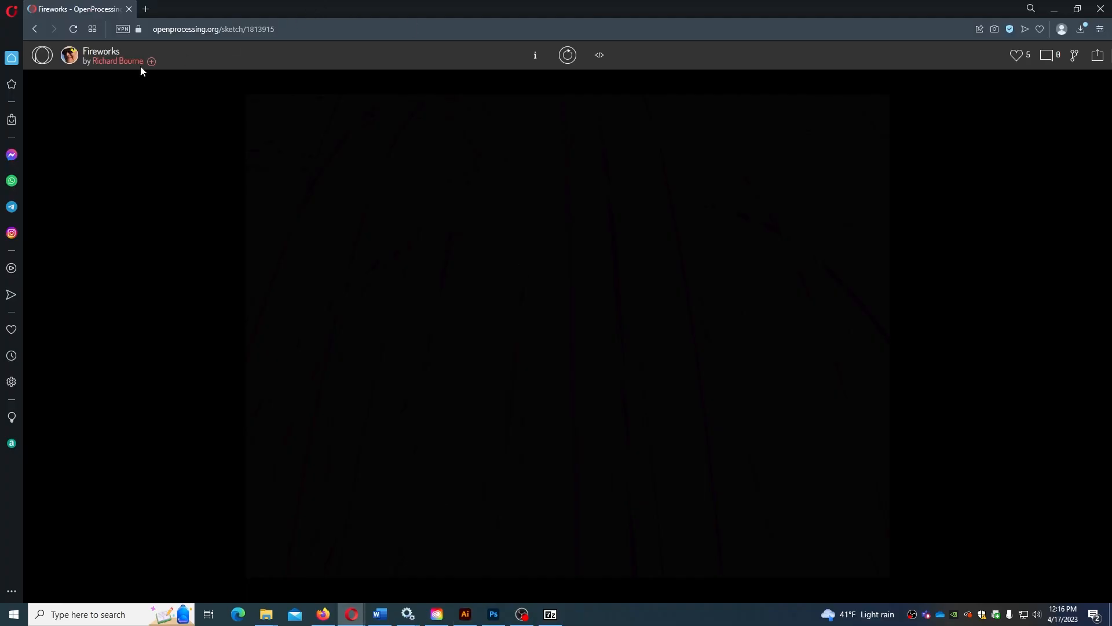
pyautogui.click(35, 30)
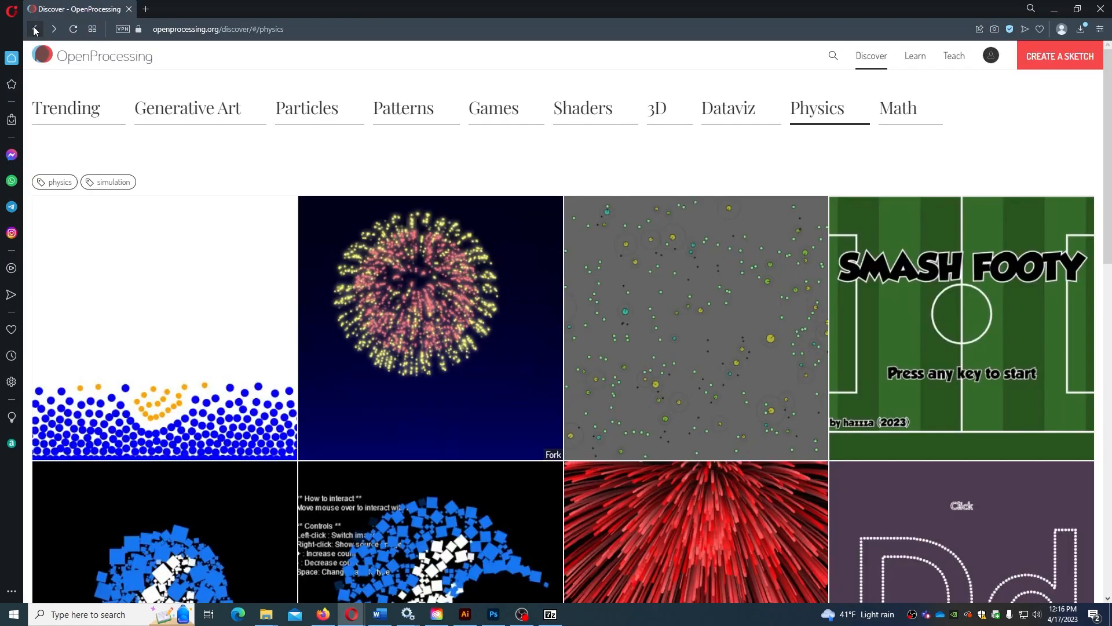
pyautogui.click(35, 30)
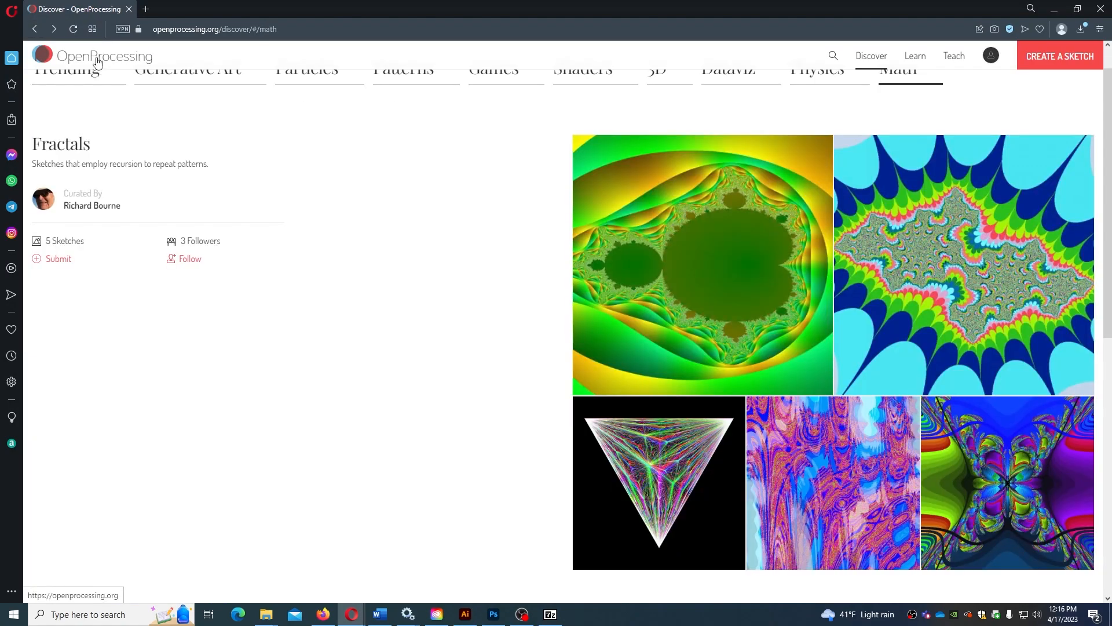
pyautogui.click(35, 29)
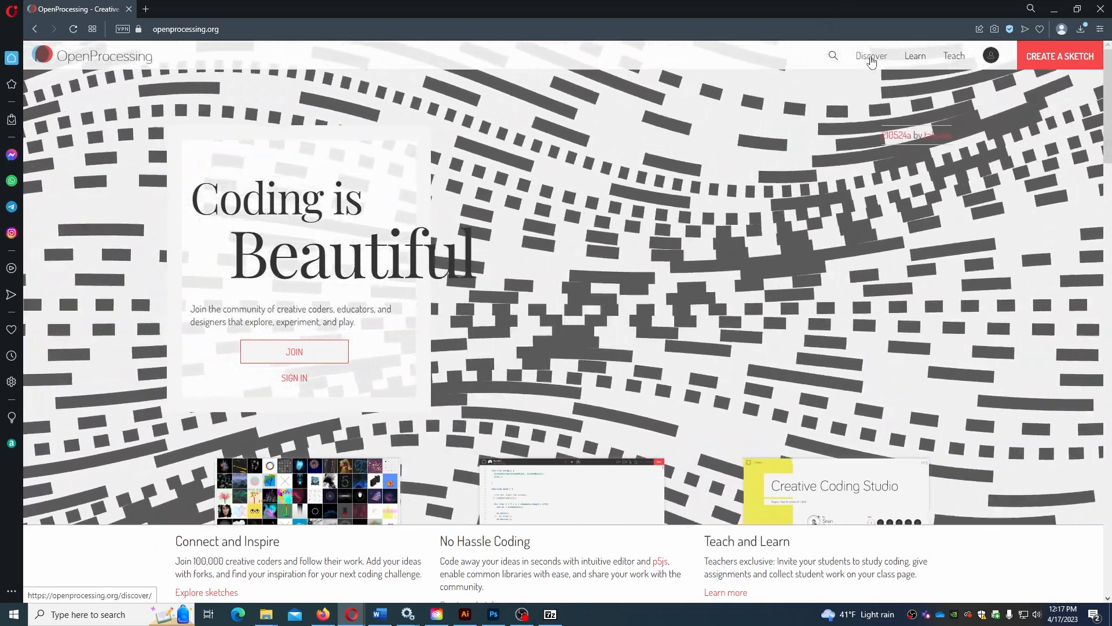
pyautogui.click(872, 59)
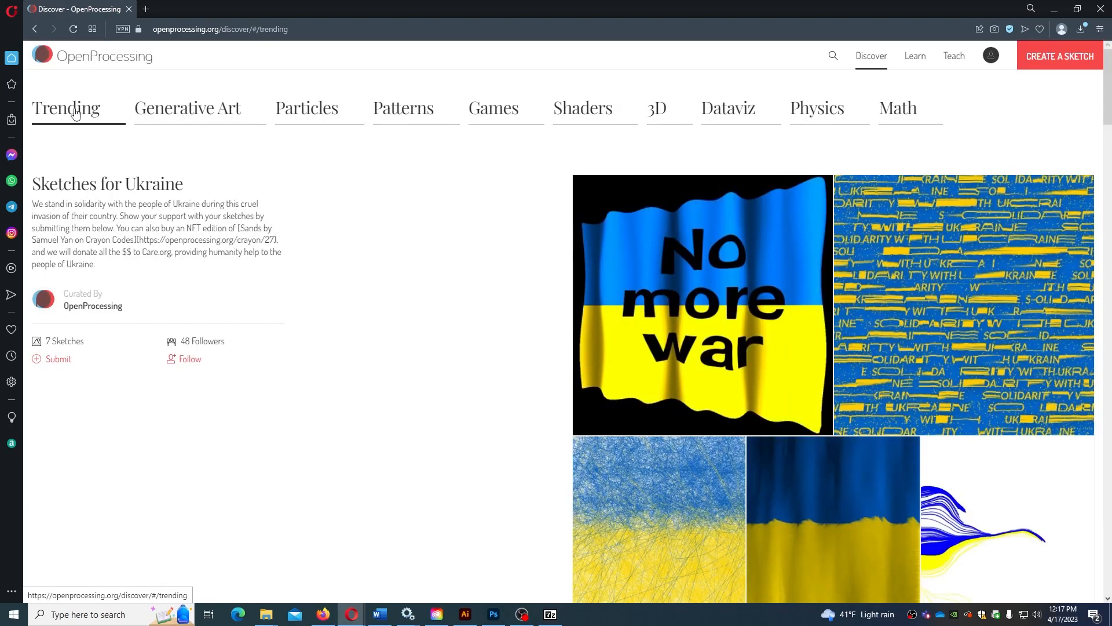
# - Look through the Trending sketches and open the red Fireworks sketch from the Physics category
pyautogui.scroll(-3, 659, 326)
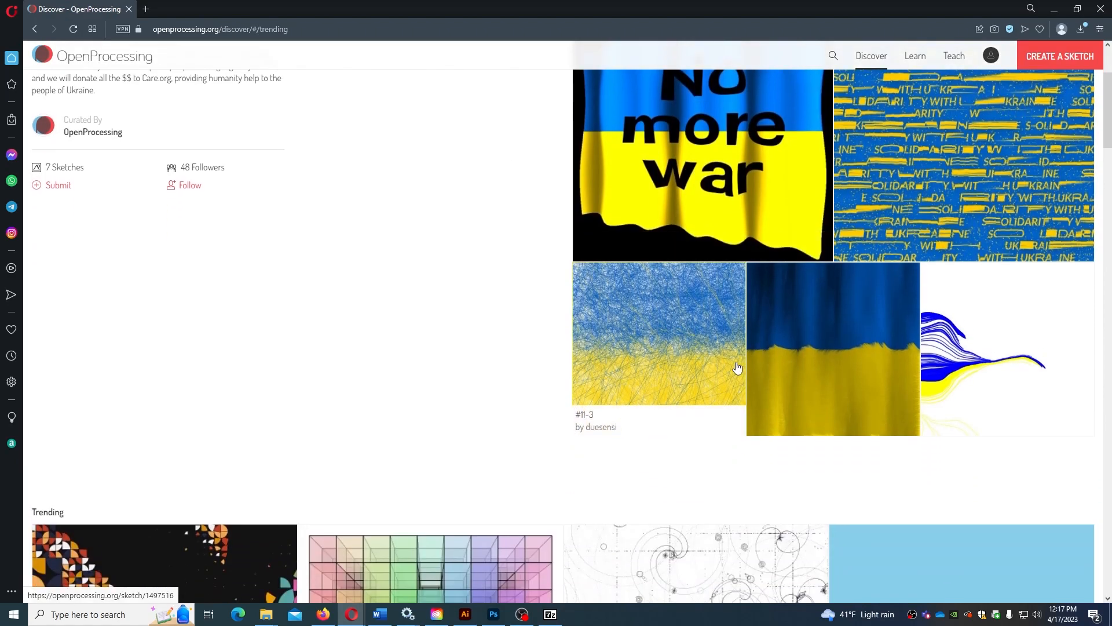
pyautogui.scroll(-4, 738, 366)
pyautogui.scroll(7, 713, 364)
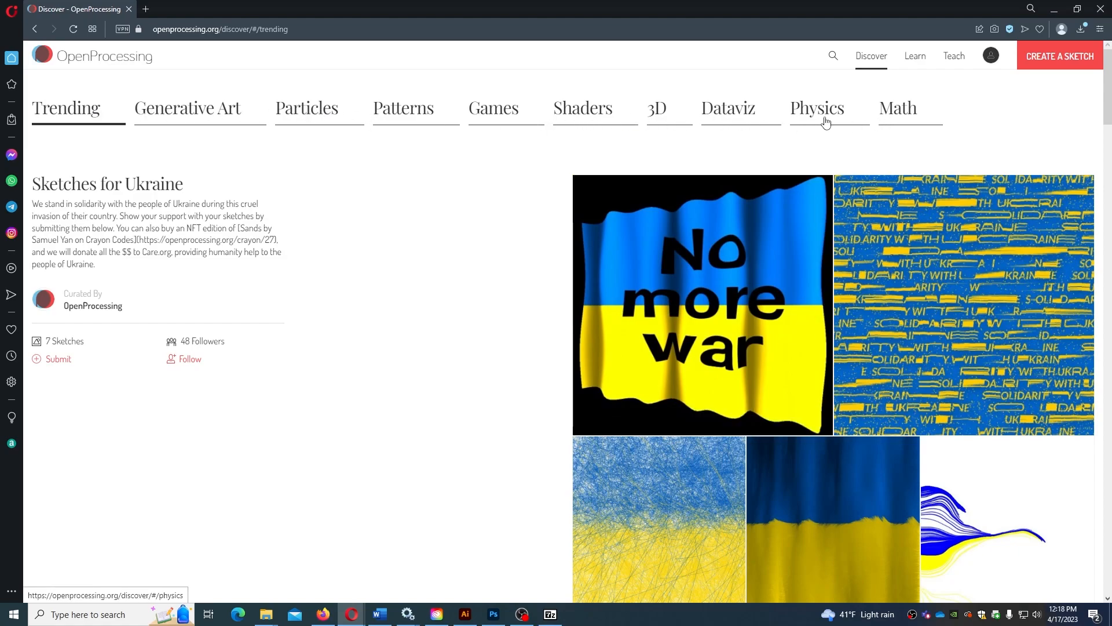
pyautogui.click(798, 117)
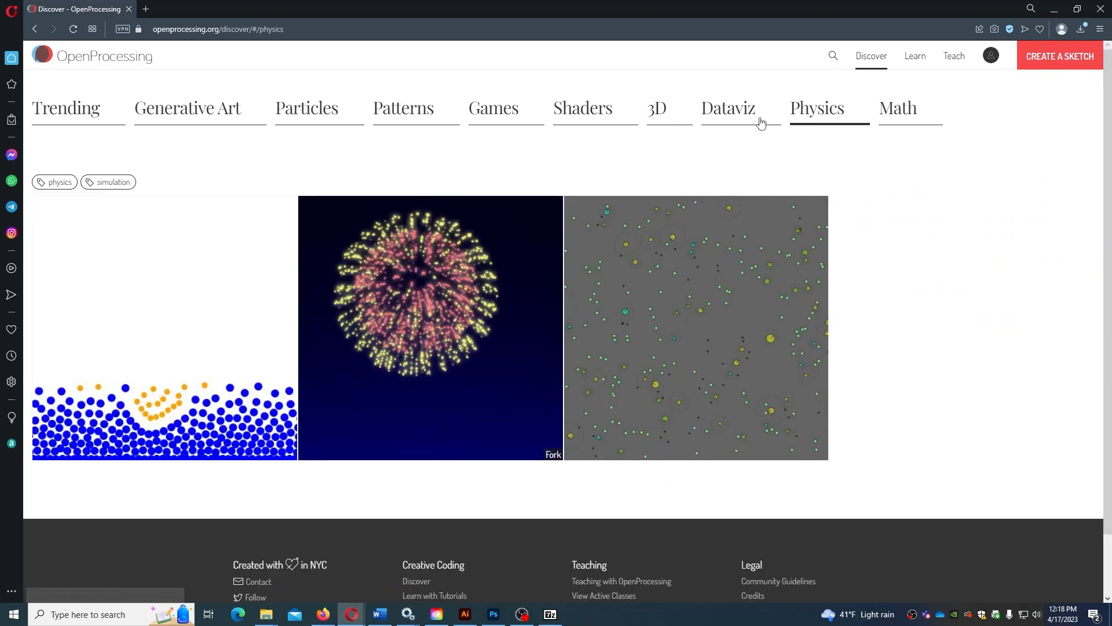
pyautogui.scroll(-1, 589, 226)
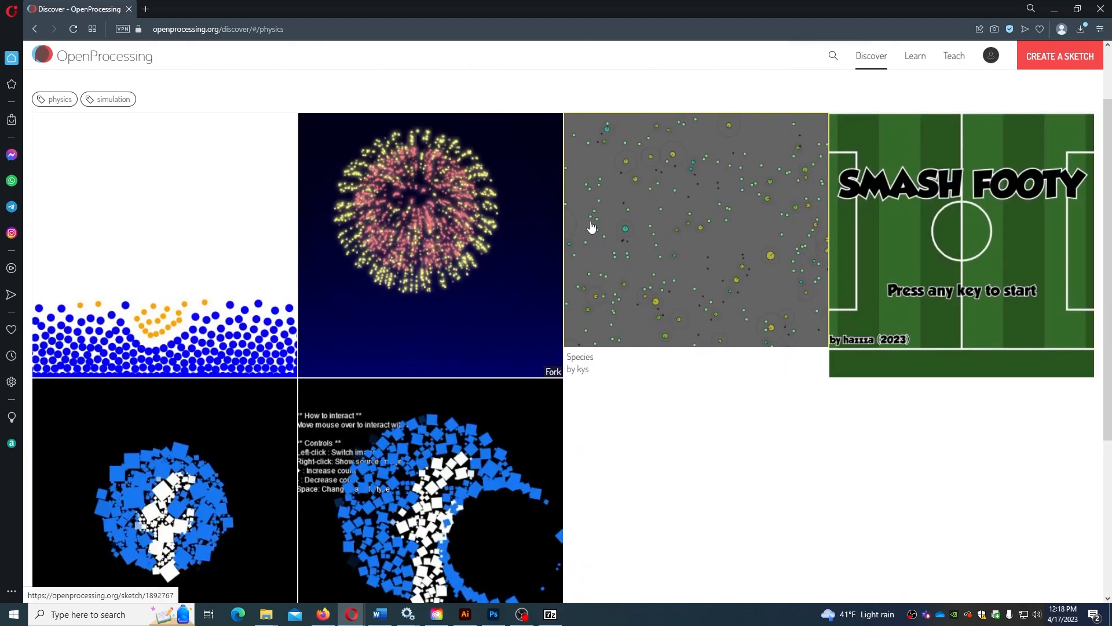
pyautogui.scroll(-2, 591, 226)
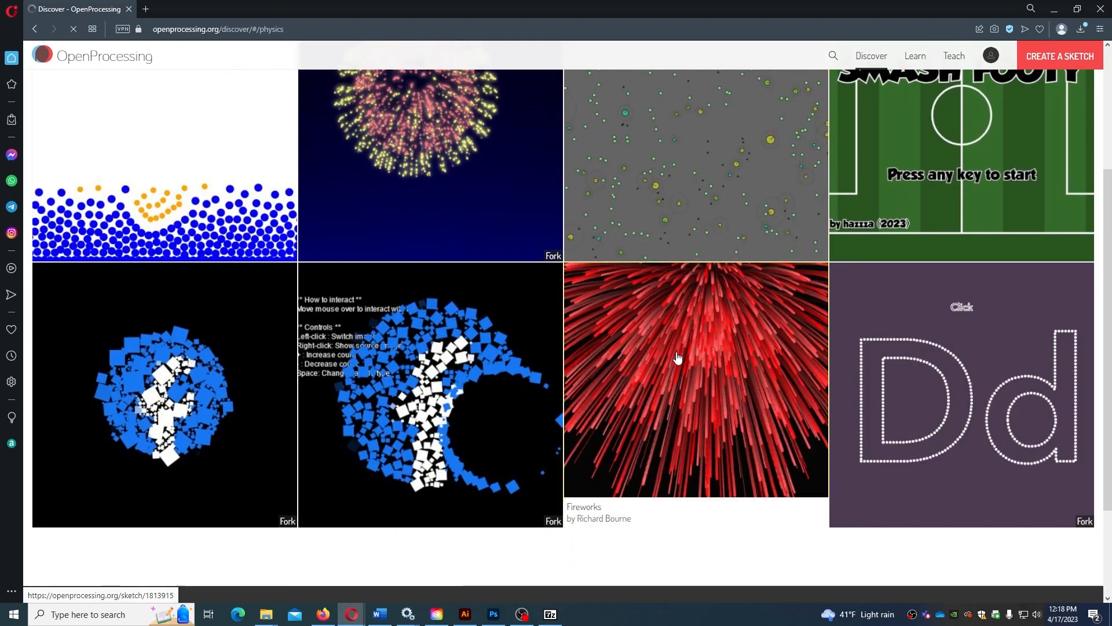
pyautogui.click(677, 357)
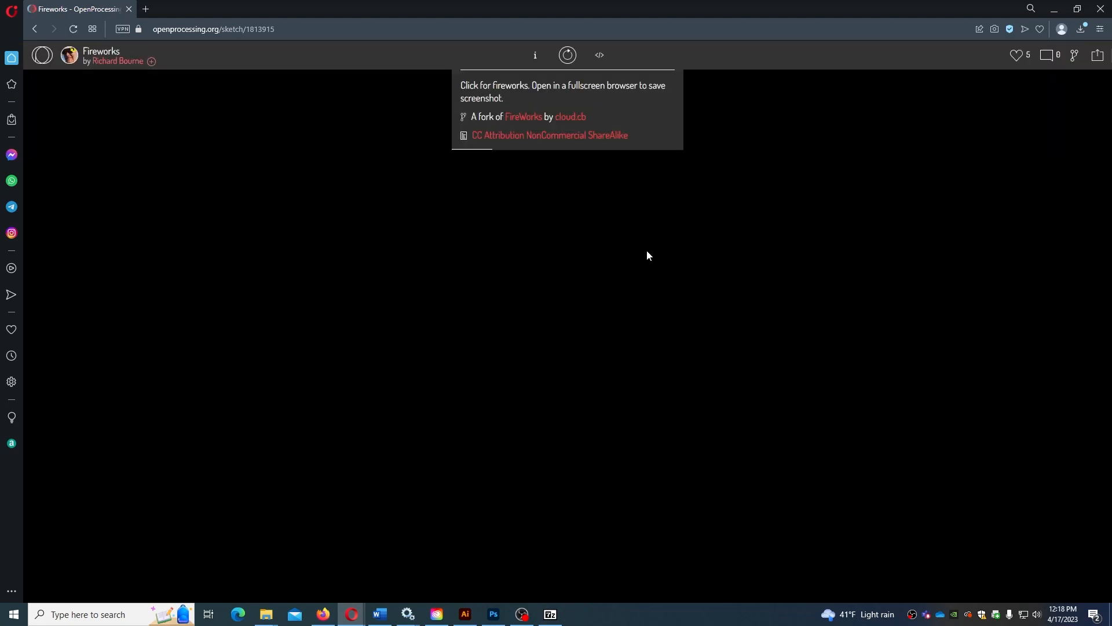
# - Review the Fireworks sketch's information page and select its source code from the first line down
pyautogui.click(535, 58)
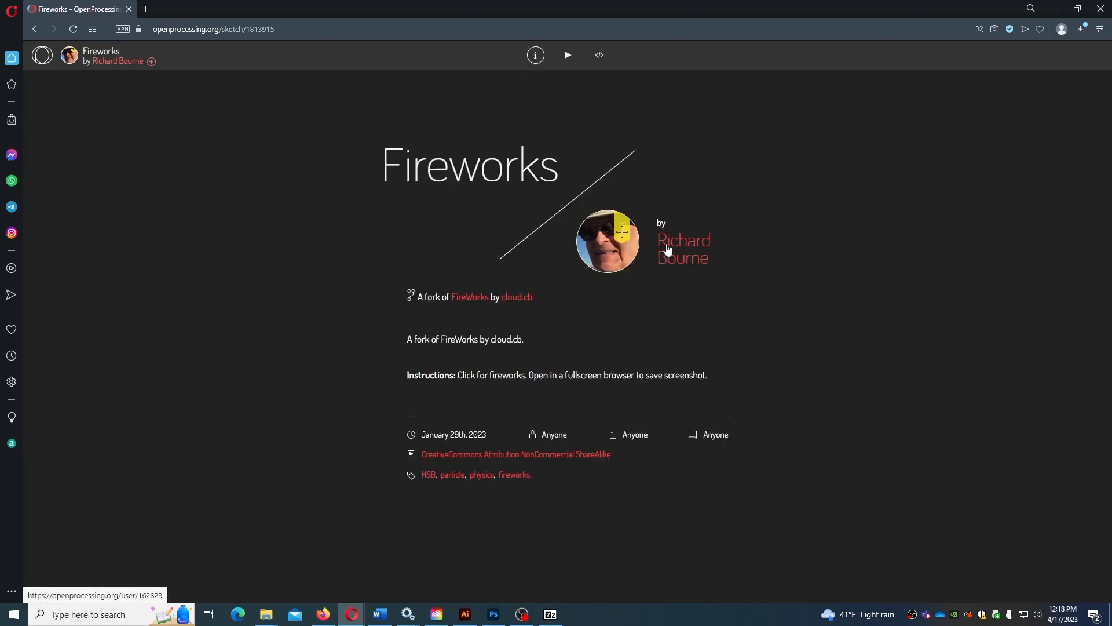
pyautogui.click(599, 55)
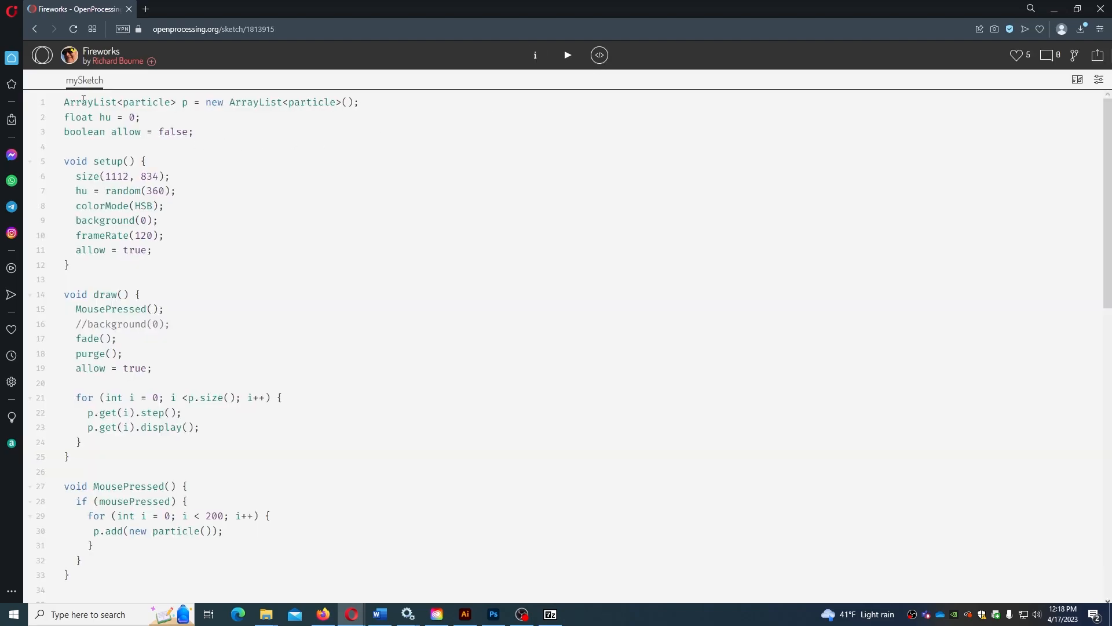
pyautogui.moveTo(67, 102)
pyautogui.mouseDown()
pyautogui.moveTo(185, 488)
pyautogui.moveTo(278, 623)
pyautogui.mouseUp()
pyautogui.scroll(10, 310, 465)
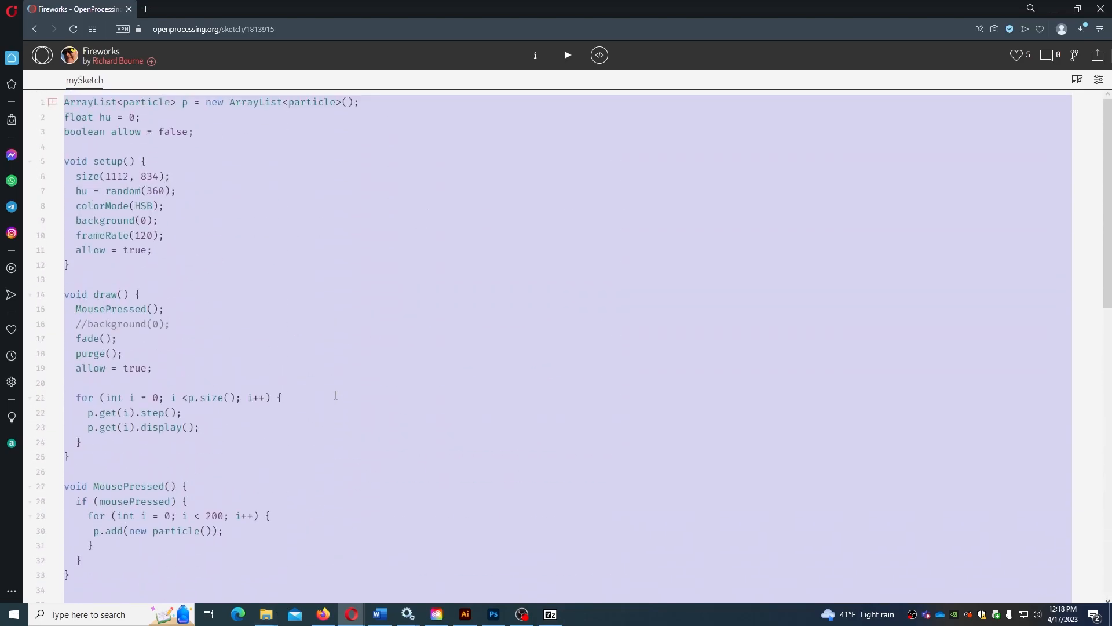
# - Run the Fireworks sketch and set off repeated bursts at different points across its canvas
pyautogui.click(568, 55)
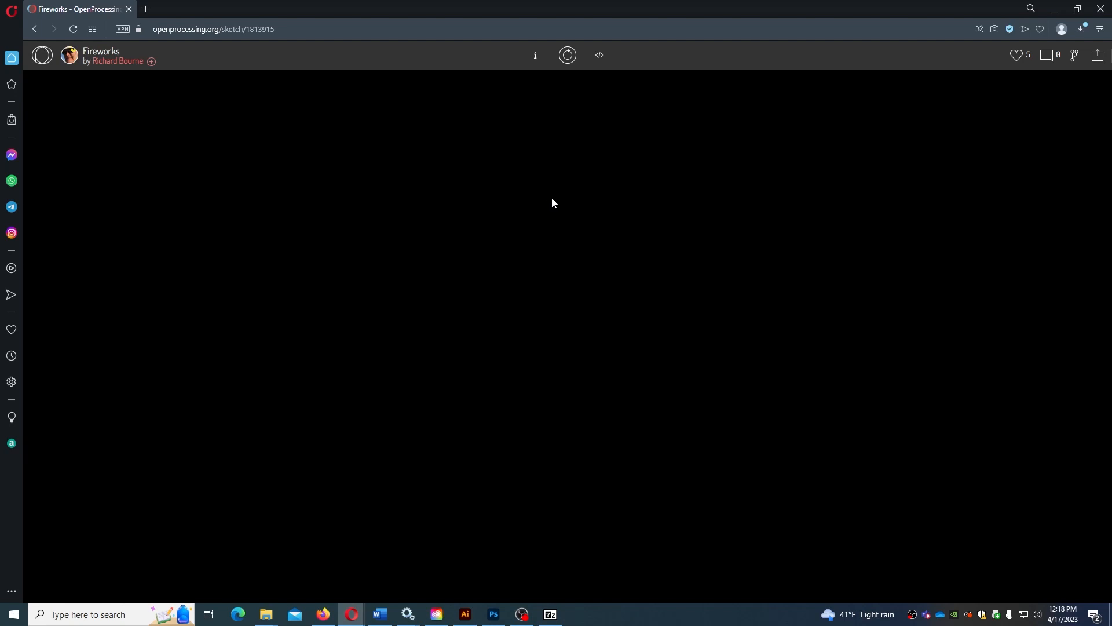
pyautogui.click(550, 113)
pyautogui.click(570, 253)
pyautogui.click(584, 299)
pyautogui.click(482, 231)
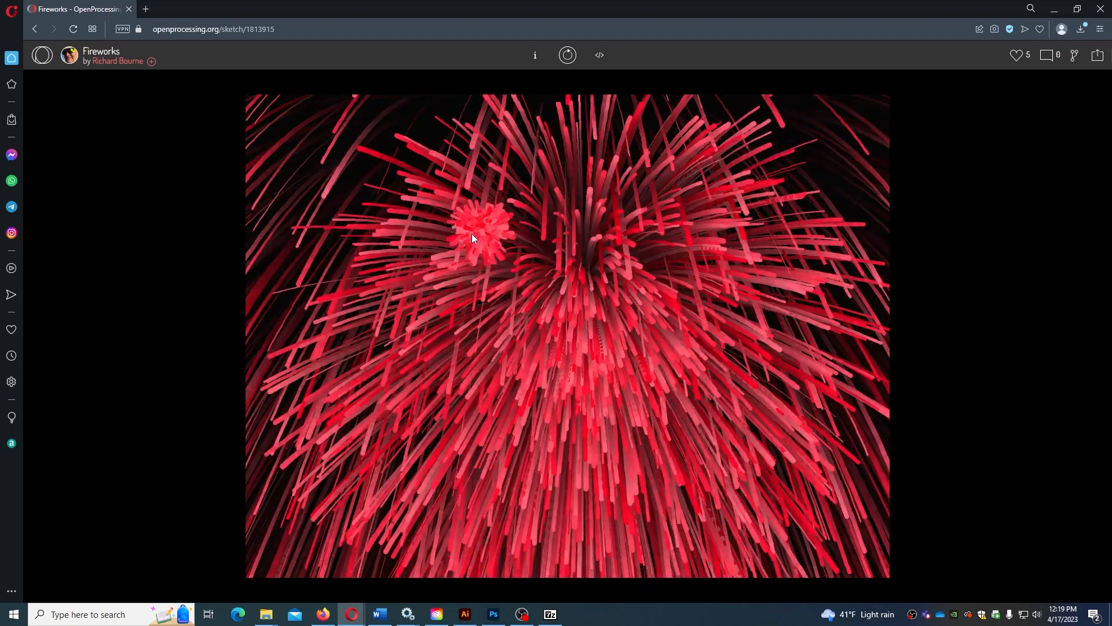
pyautogui.click(670, 393)
pyautogui.click(792, 239)
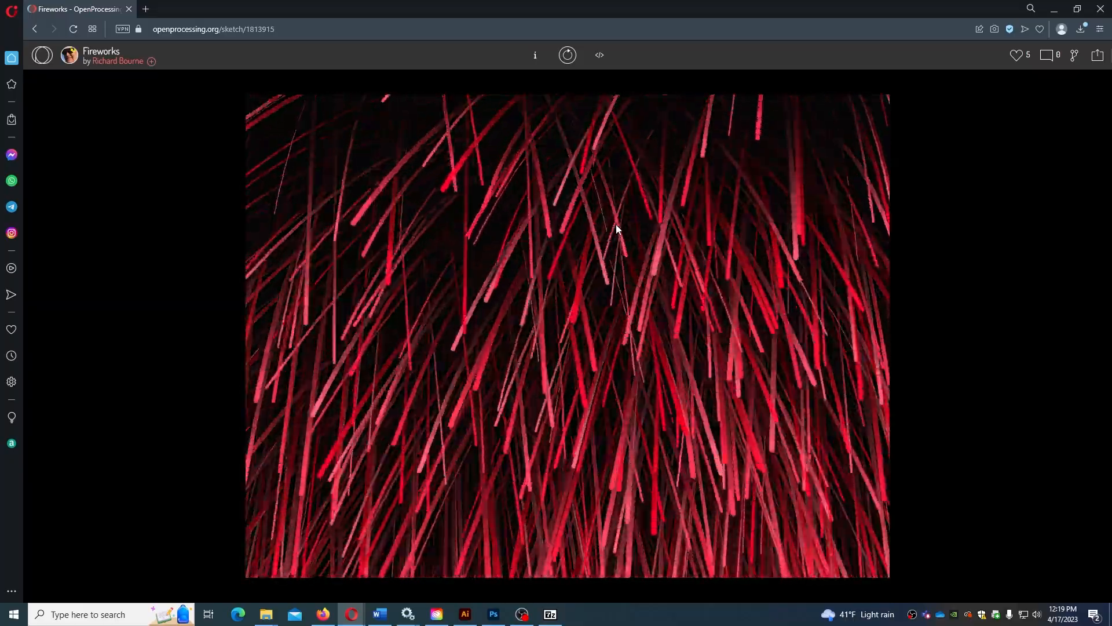
pyautogui.click(472, 197)
pyautogui.click(524, 252)
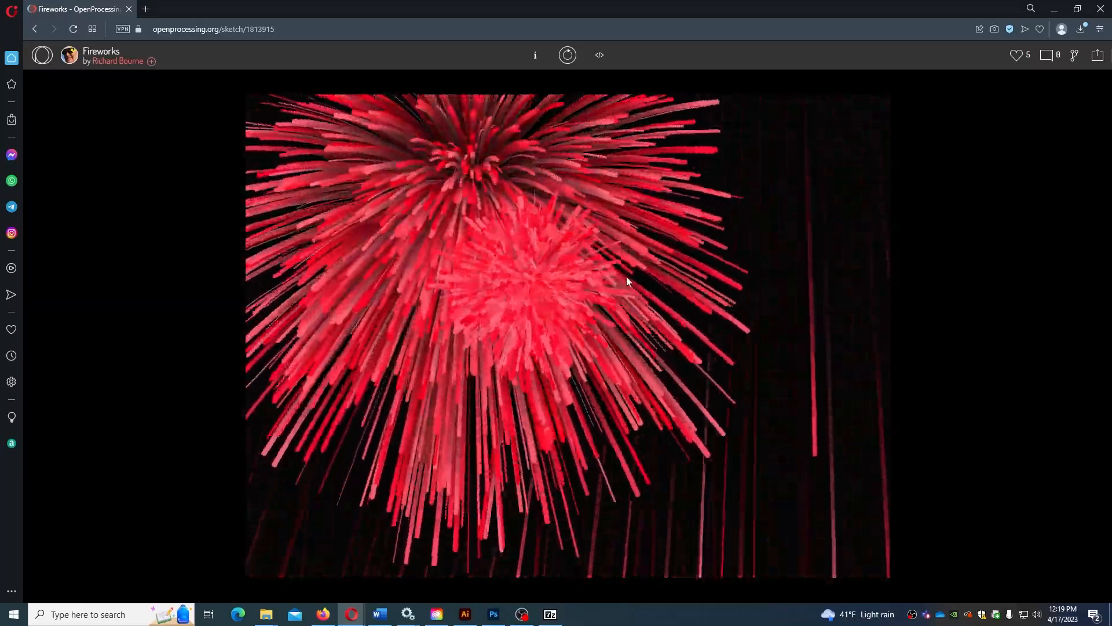
pyautogui.click(623, 267)
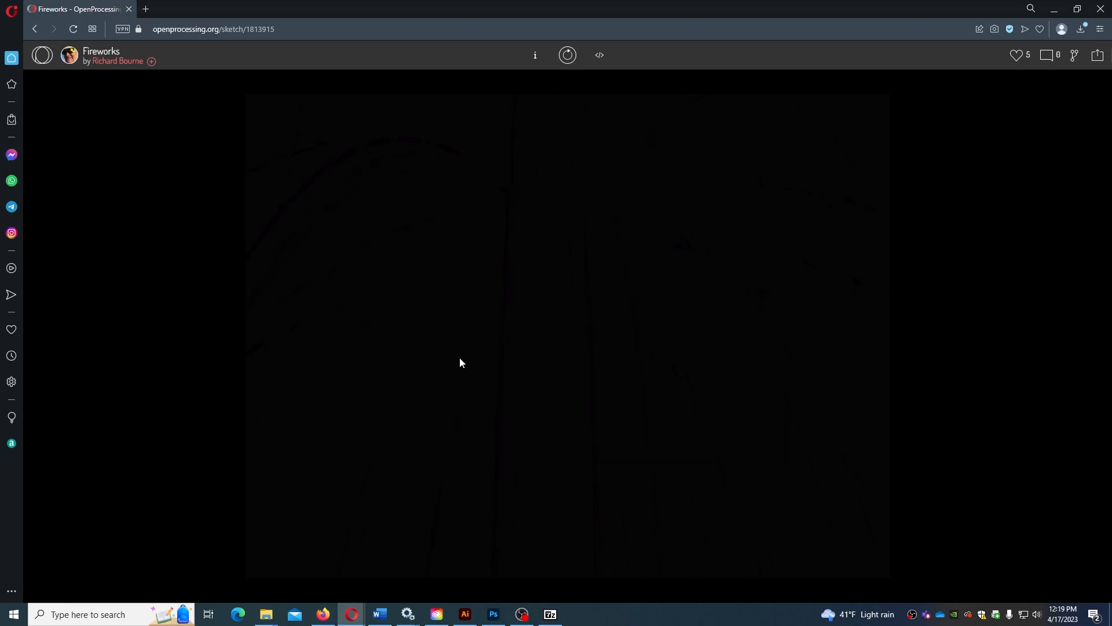
pyautogui.click(564, 289)
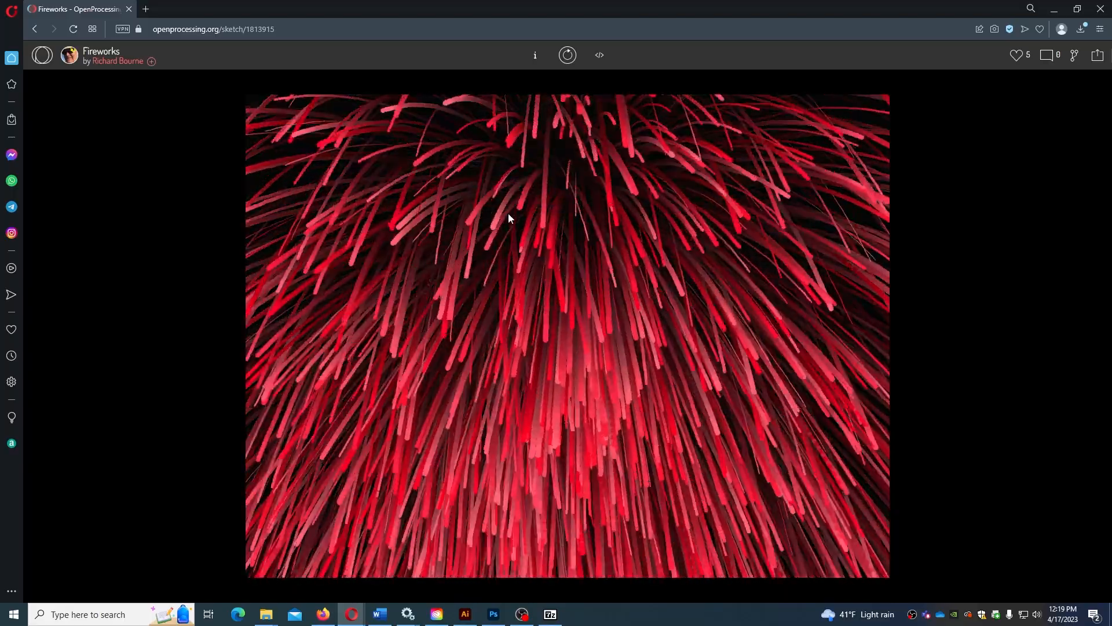
pyautogui.click(572, 226)
pyautogui.click(652, 353)
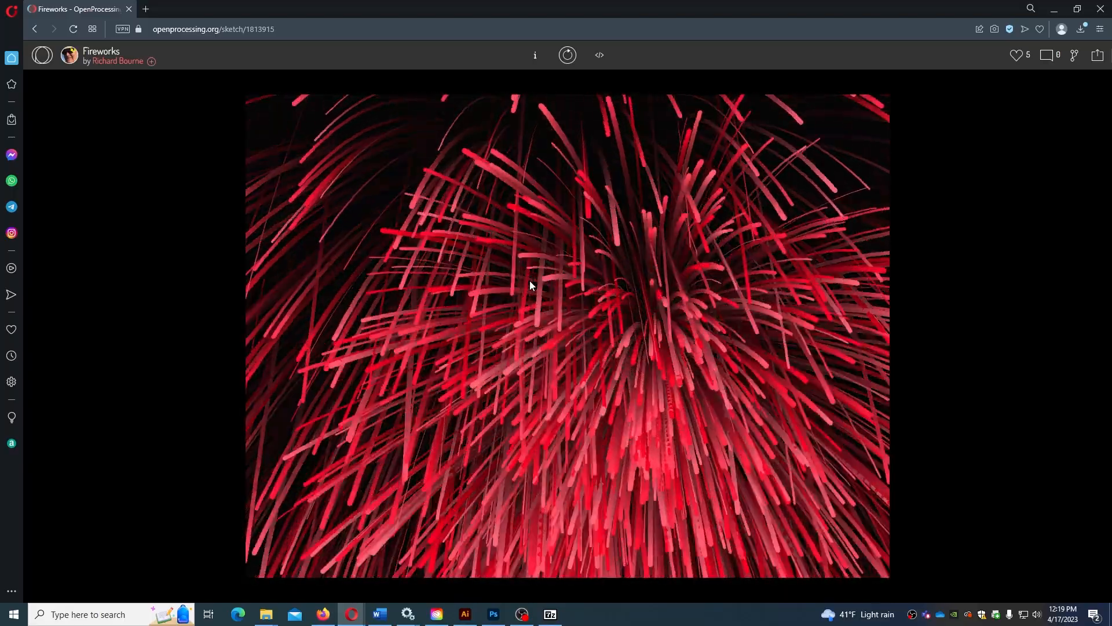
pyautogui.click(510, 228)
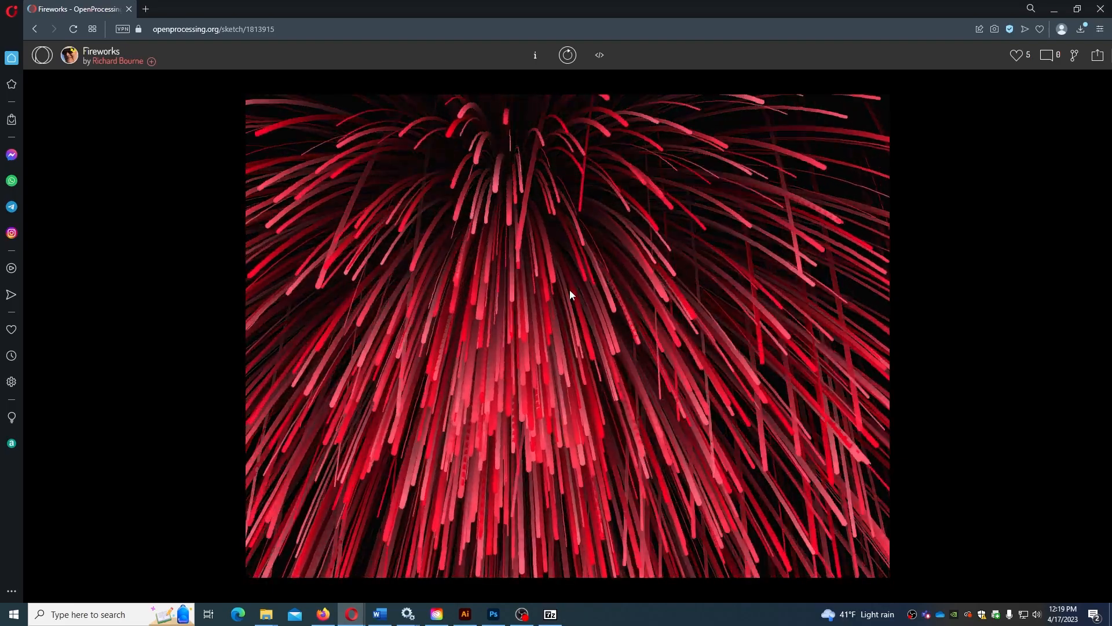
pyautogui.click(568, 290)
pyautogui.click(552, 242)
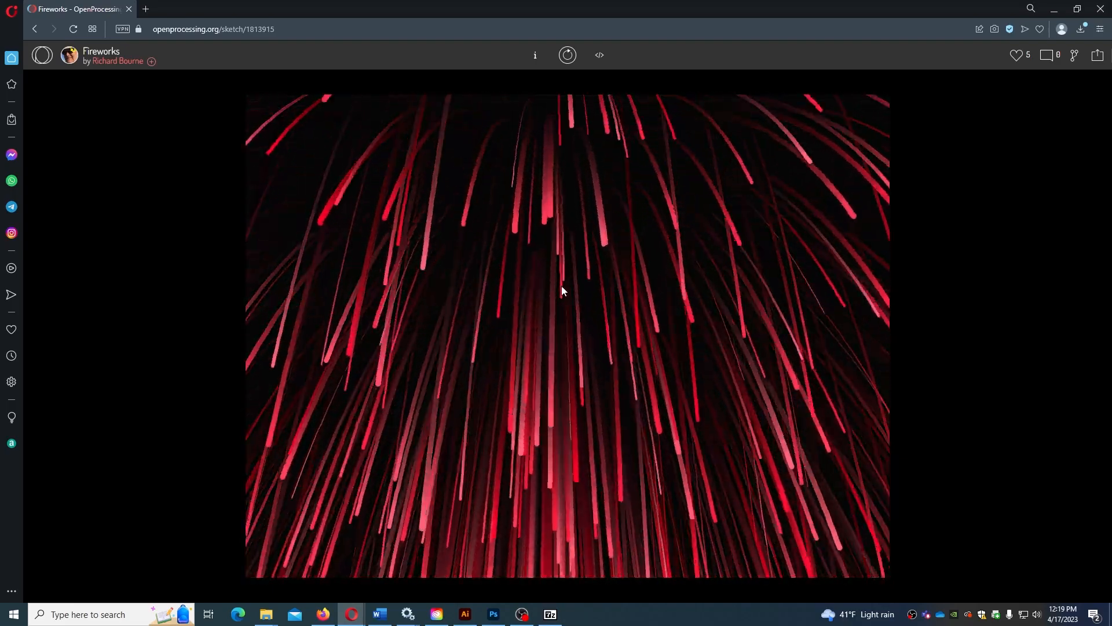
pyautogui.click(562, 287)
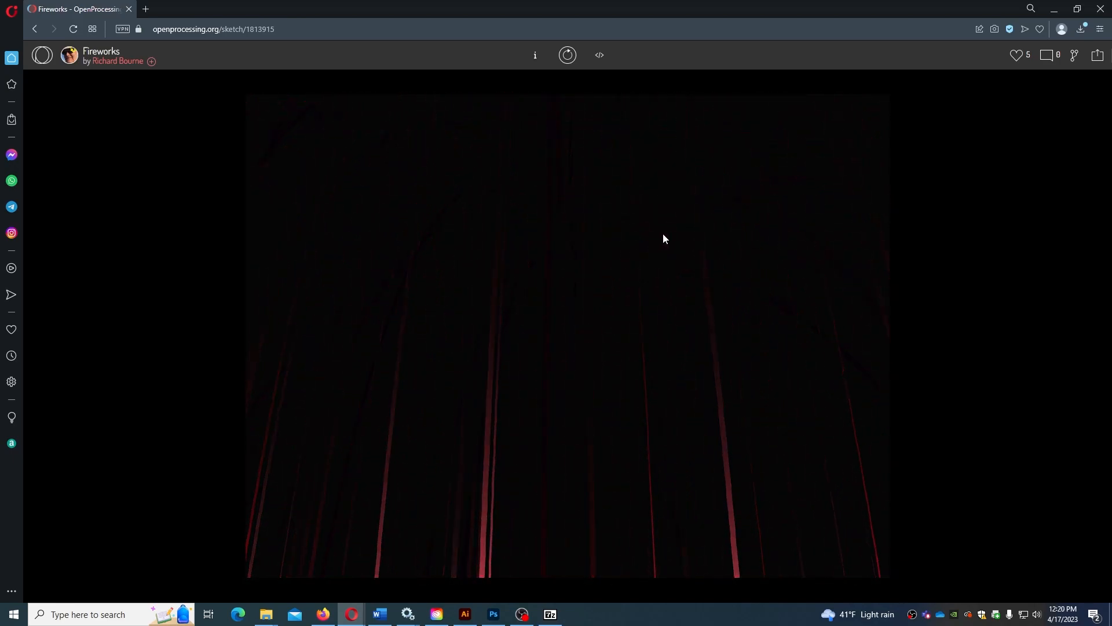
# - Capture a fresh Fireworks burst from the sketch and paste it into a new 1920 x 1040 px Photoshop document
pyautogui.click(450, 213)
pyautogui.click(537, 241)
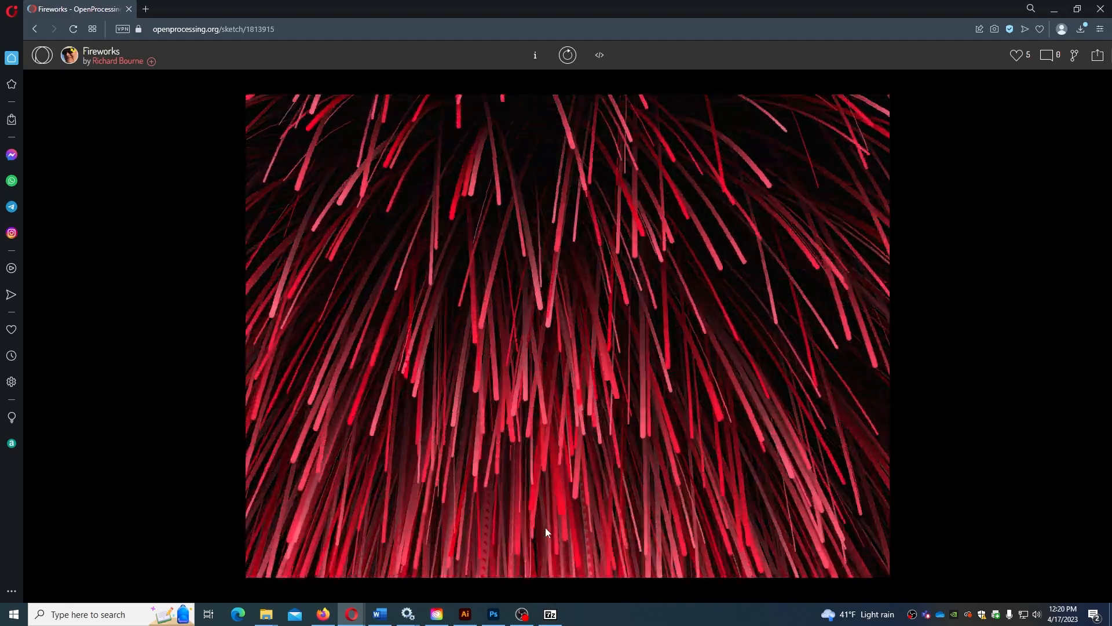
pyautogui.click(495, 606)
pyautogui.click(25, 6)
pyautogui.click(33, 20)
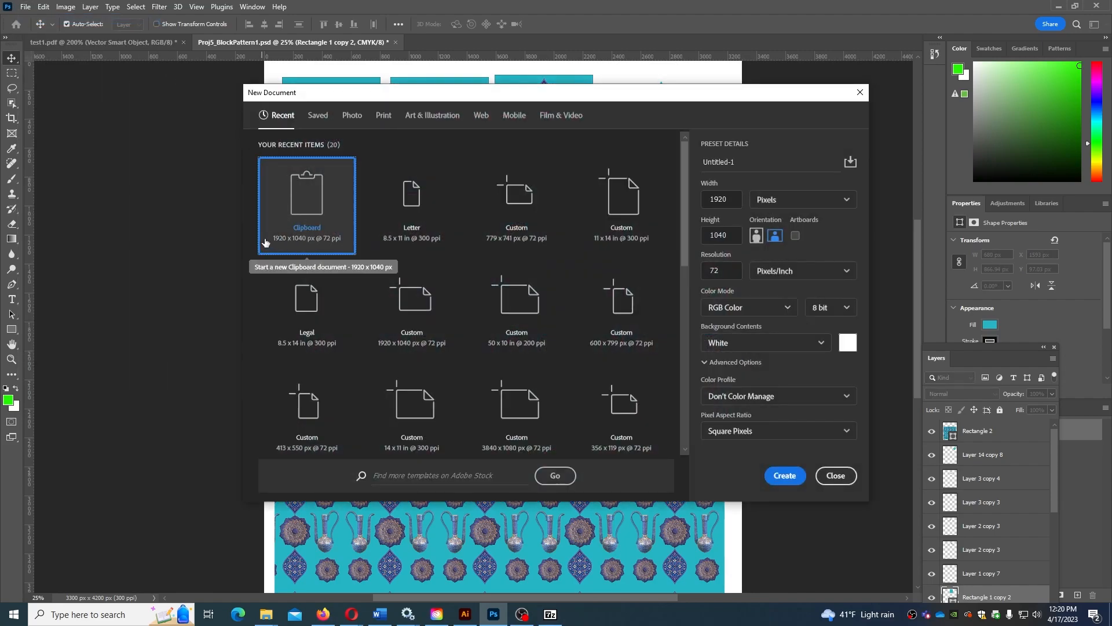
pyautogui.click(788, 475)
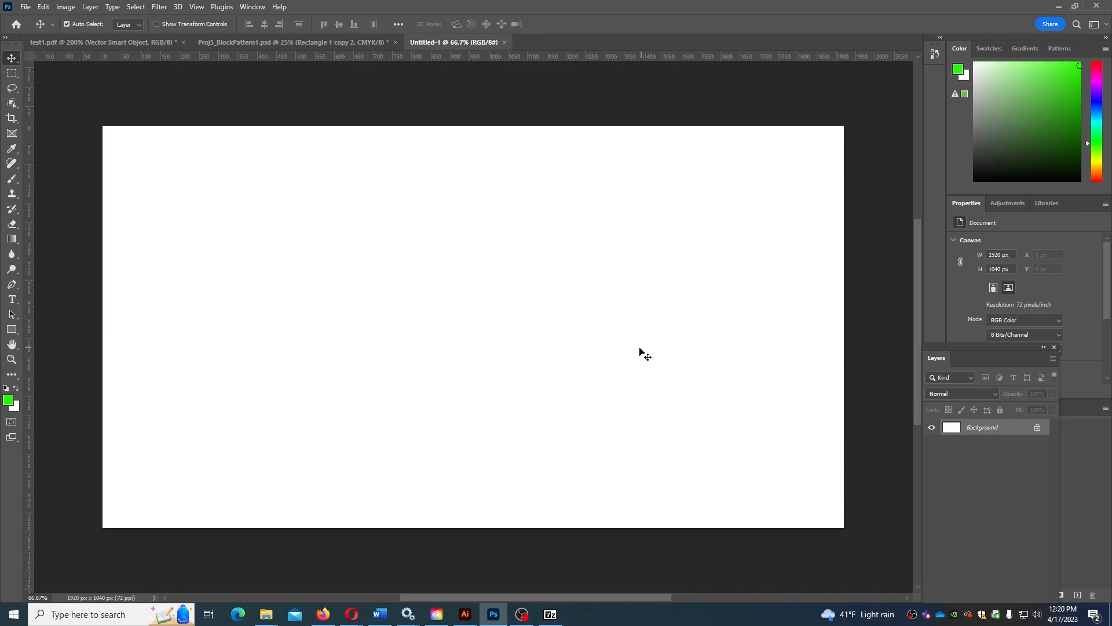
pyautogui.hotkey('ctrl', 'v')
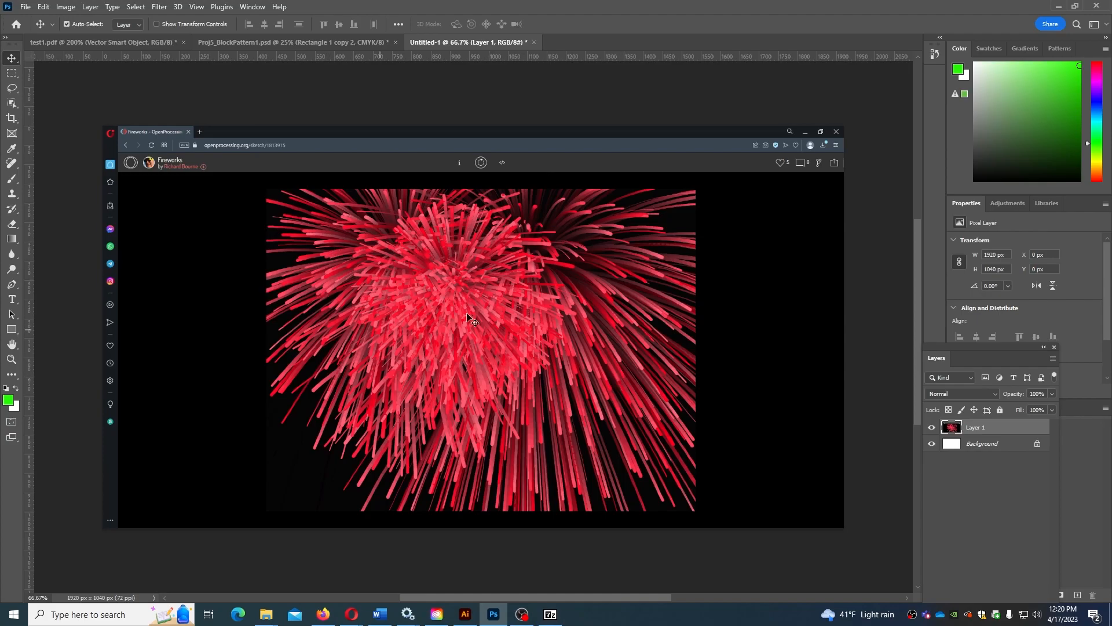
# - Crop the pasted screenshot to just the red fireworks area, about 1044 x 806 px
pyautogui.click(13, 120)
pyautogui.moveTo(104, 125); pyautogui.dragTo(194, 159)
pyautogui.moveTo(759, 500); pyautogui.dragTo(676, 482)
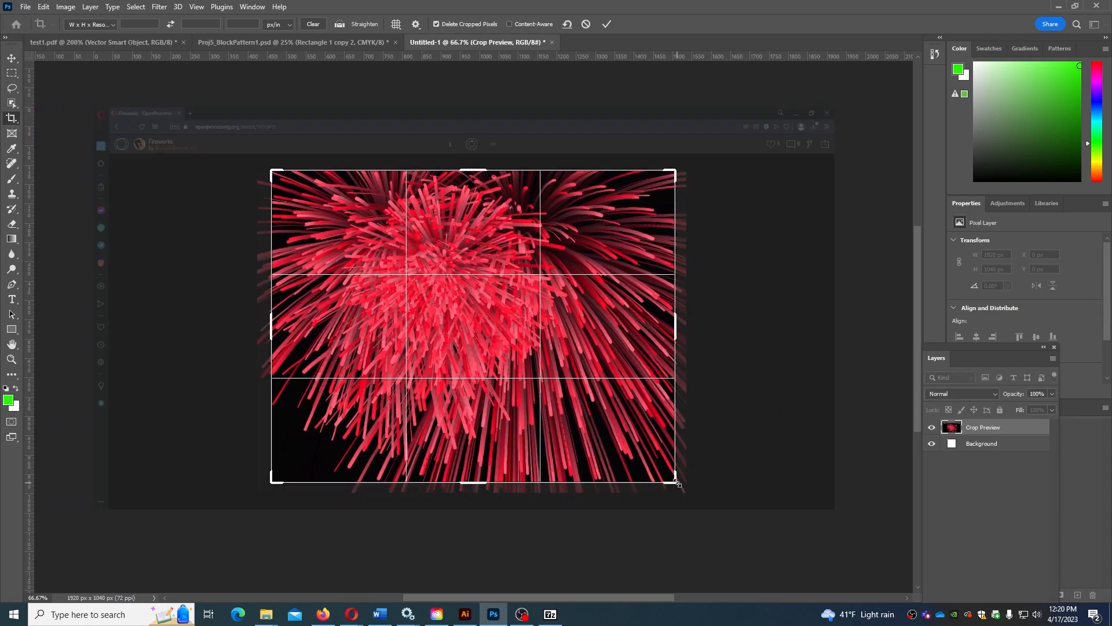
pyautogui.click(606, 24)
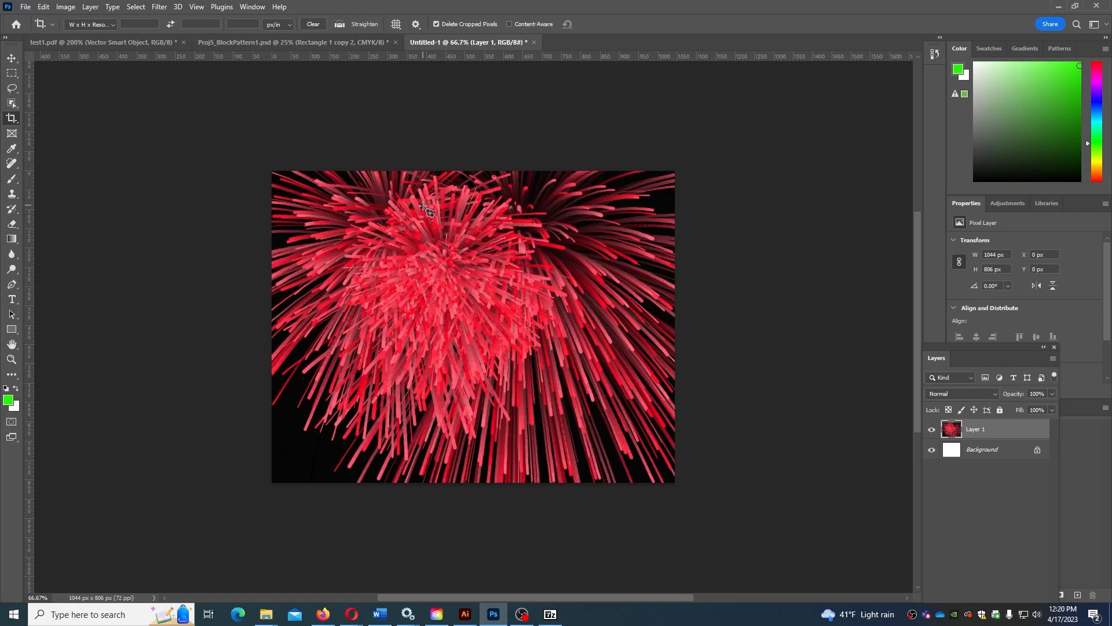
# - Copy the entire cropped fireworks image and paste it into Processing_template.ai in Illustrator
pyautogui.hotkey('ctrl', 'a')
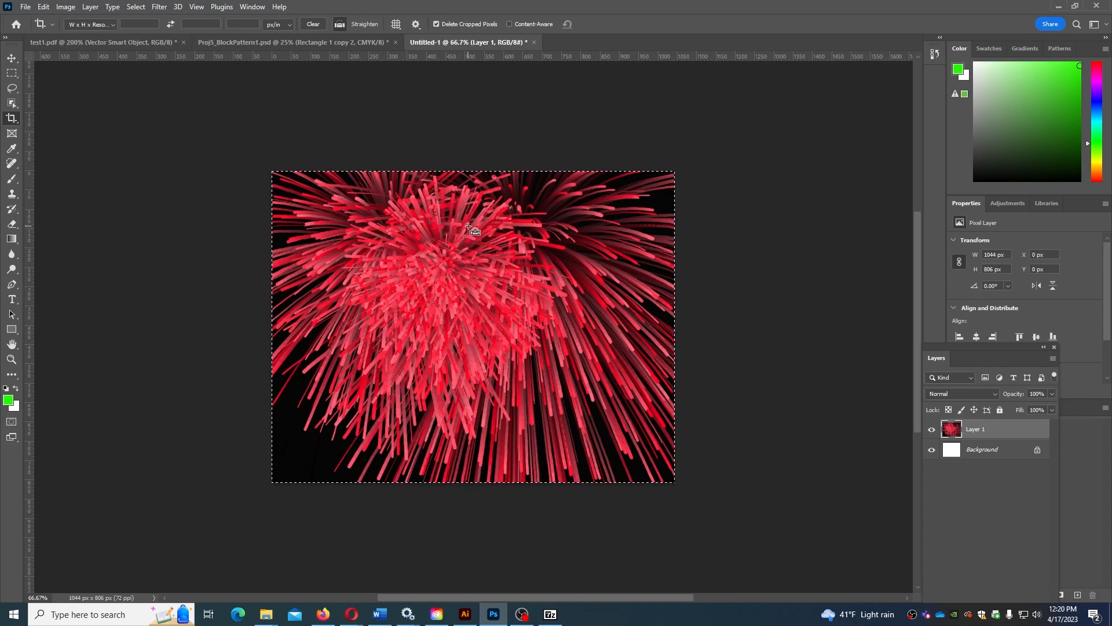
pyautogui.click(44, 7)
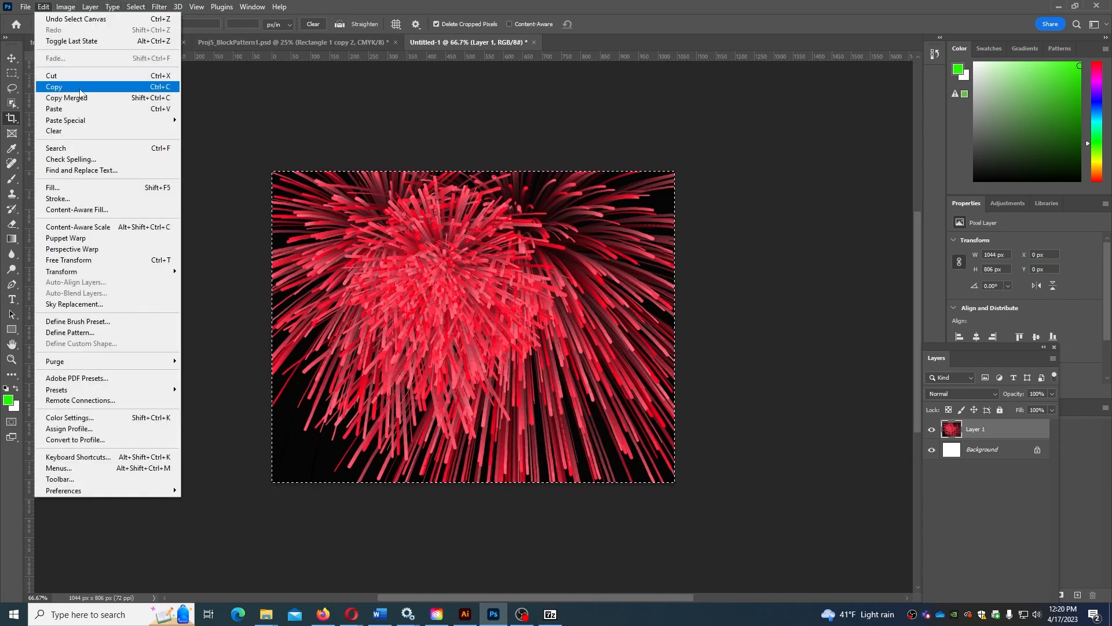
pyautogui.click(80, 92)
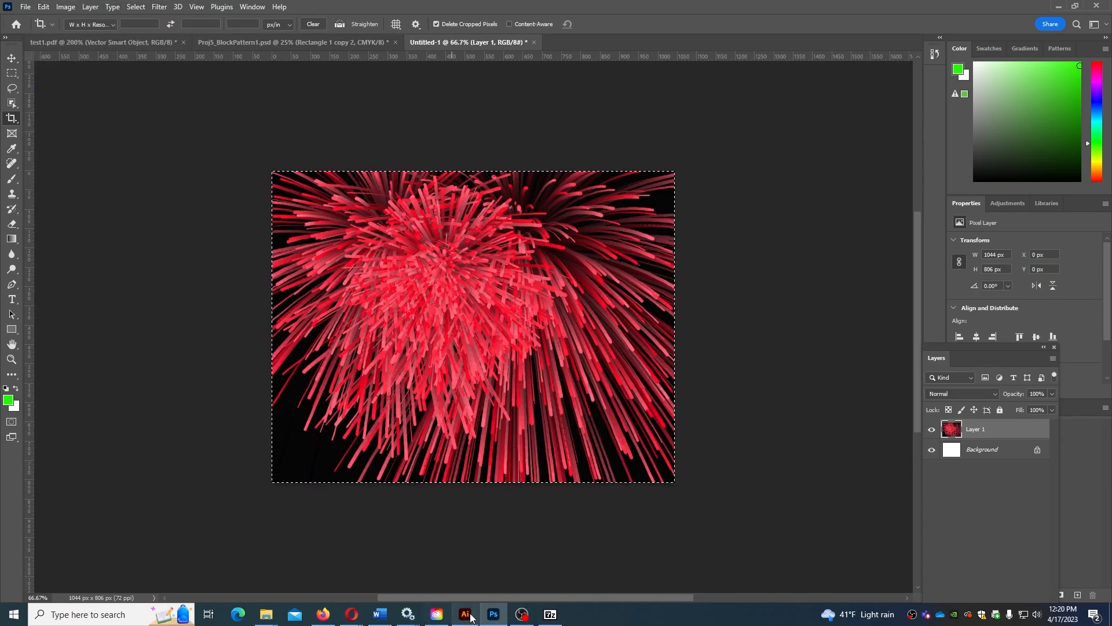
pyautogui.click(465, 613)
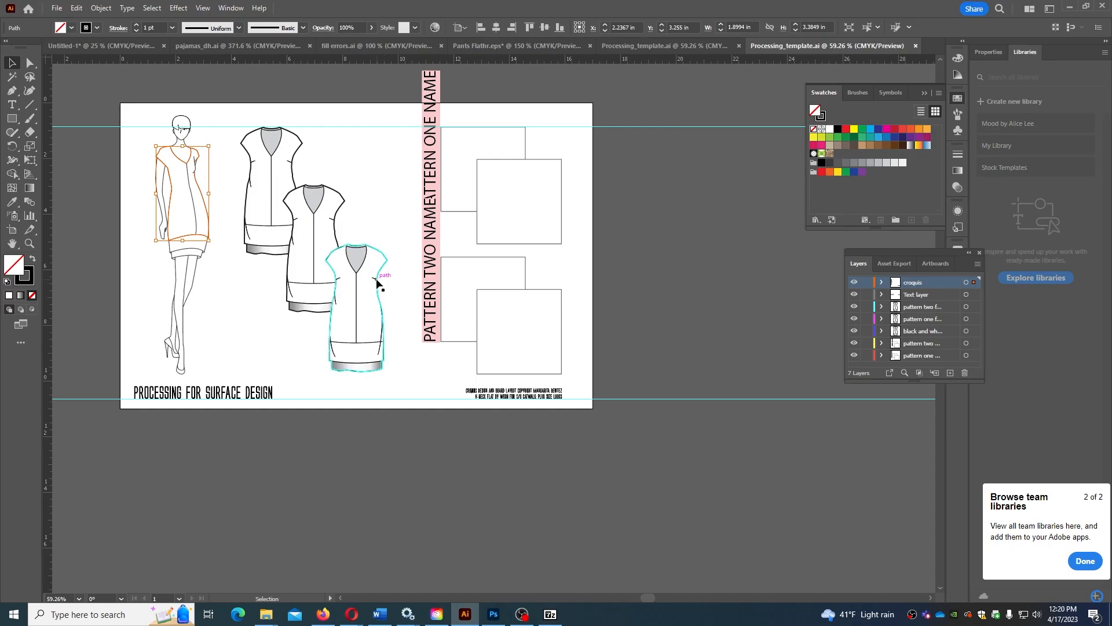
pyautogui.hotkey('ctrl', 'v')
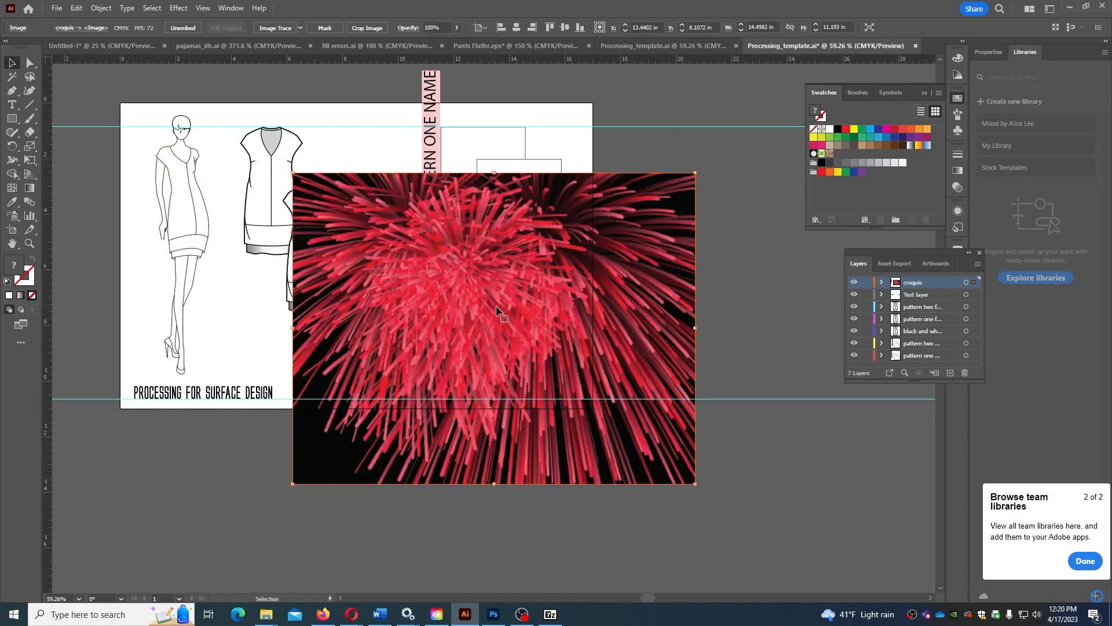
# - Make a grid pattern swatch from the pasted fireworks image and delete the image from the template
pyautogui.click(101, 7)
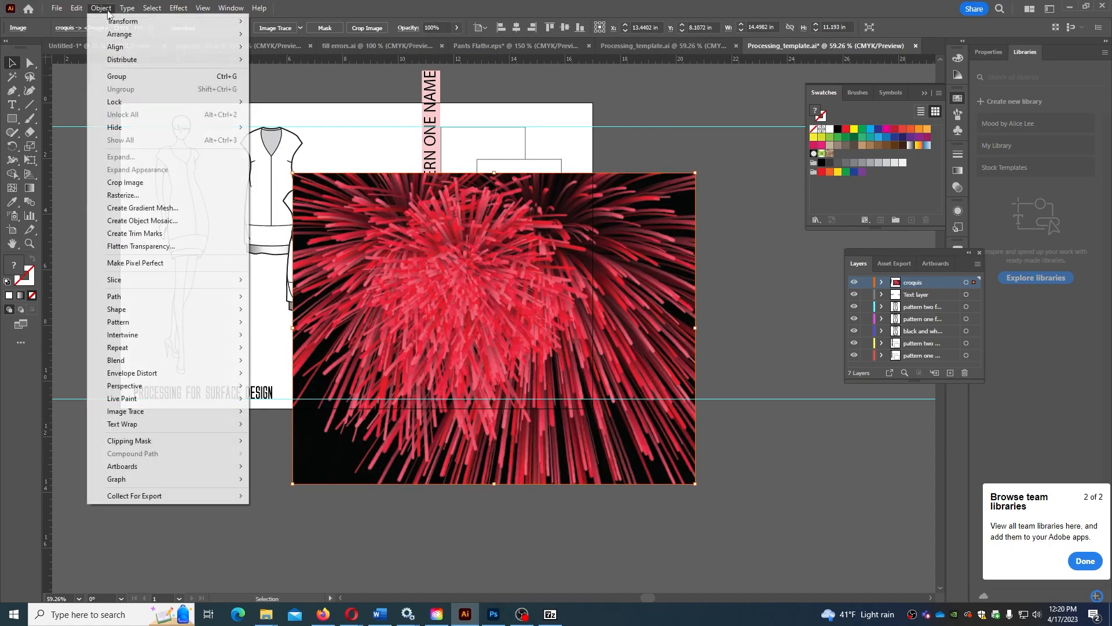
pyautogui.moveTo(195, 325)
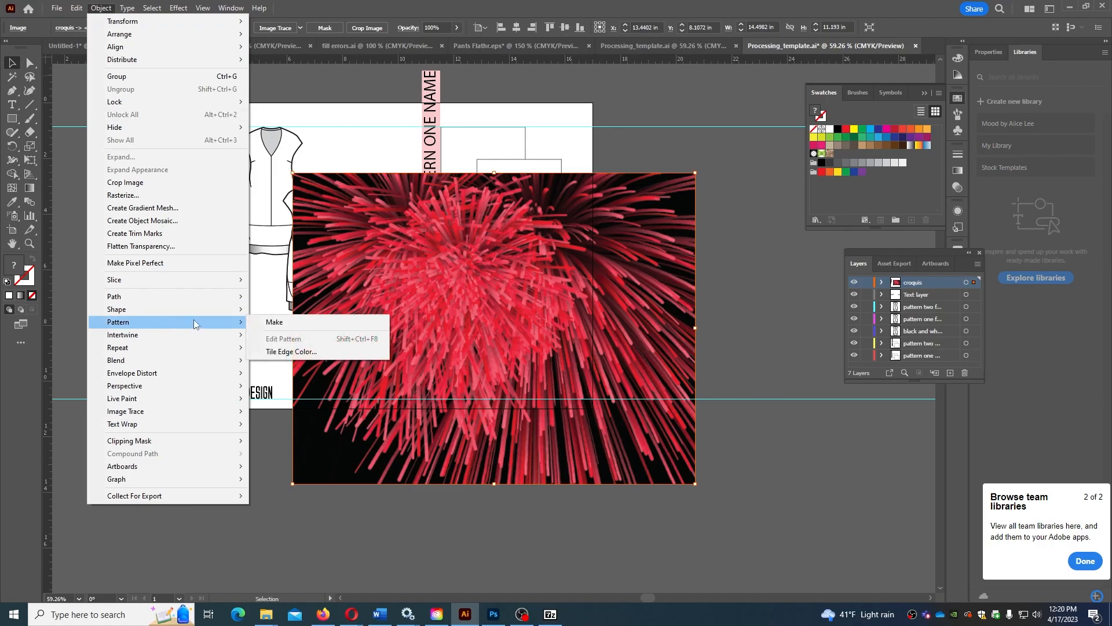
pyautogui.click(268, 323)
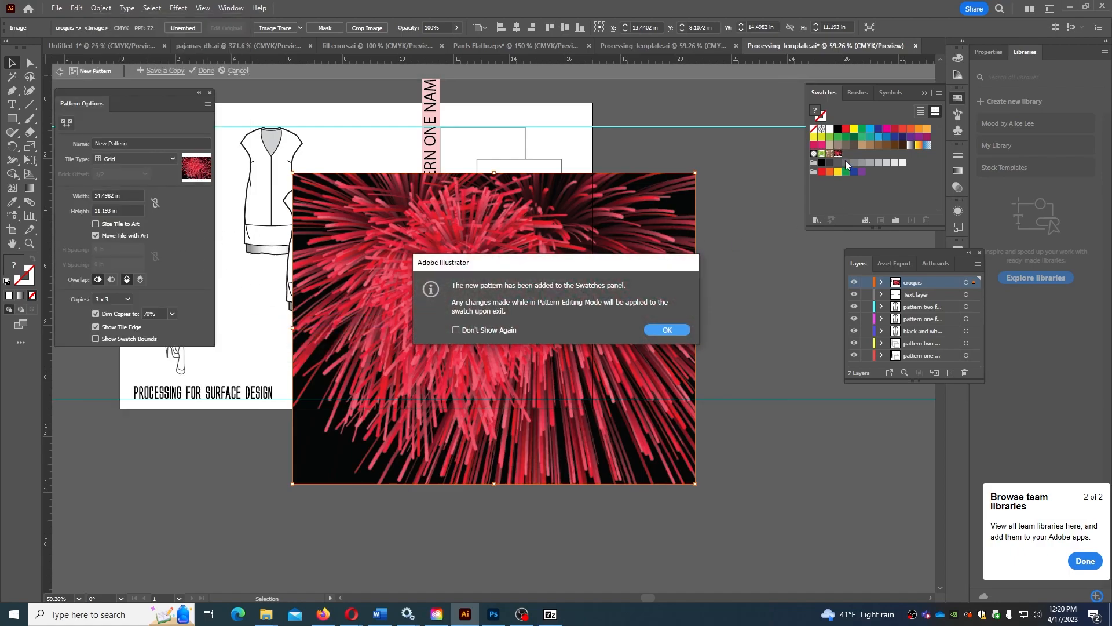
pyautogui.click(668, 329)
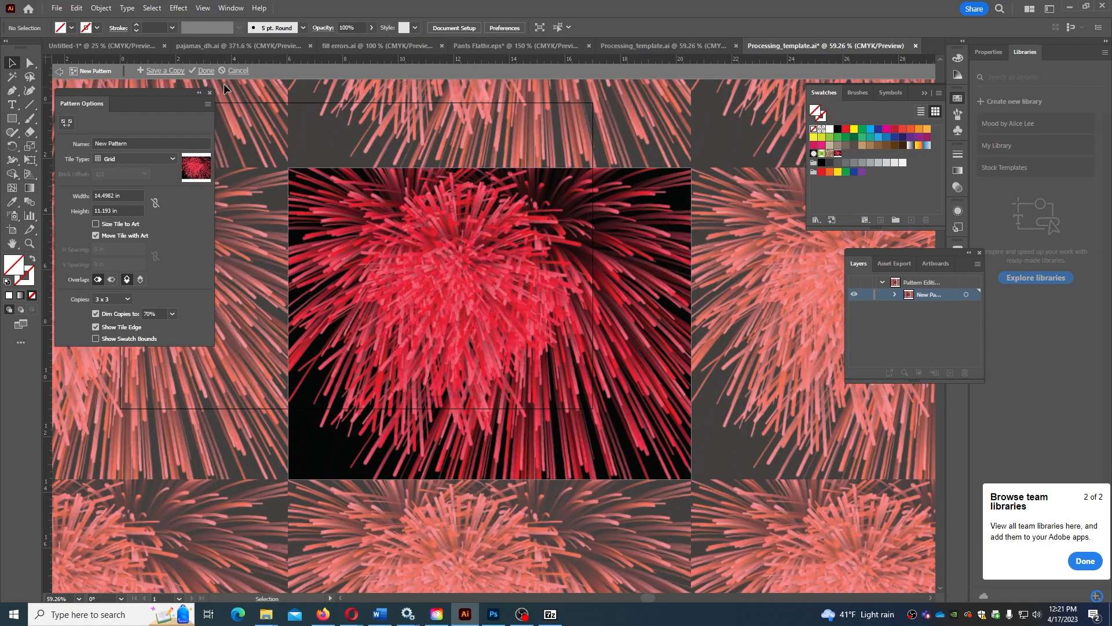
pyautogui.click(206, 72)
pyautogui.moveTo(487, 302); pyautogui.dragTo(473, 269)
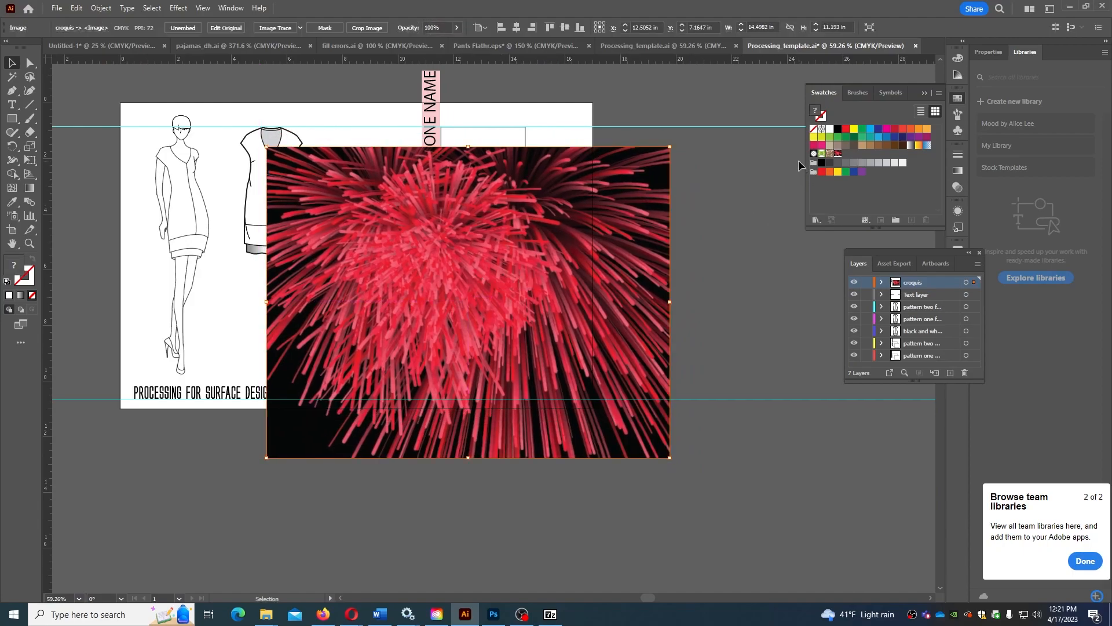
pyautogui.press('Delete')
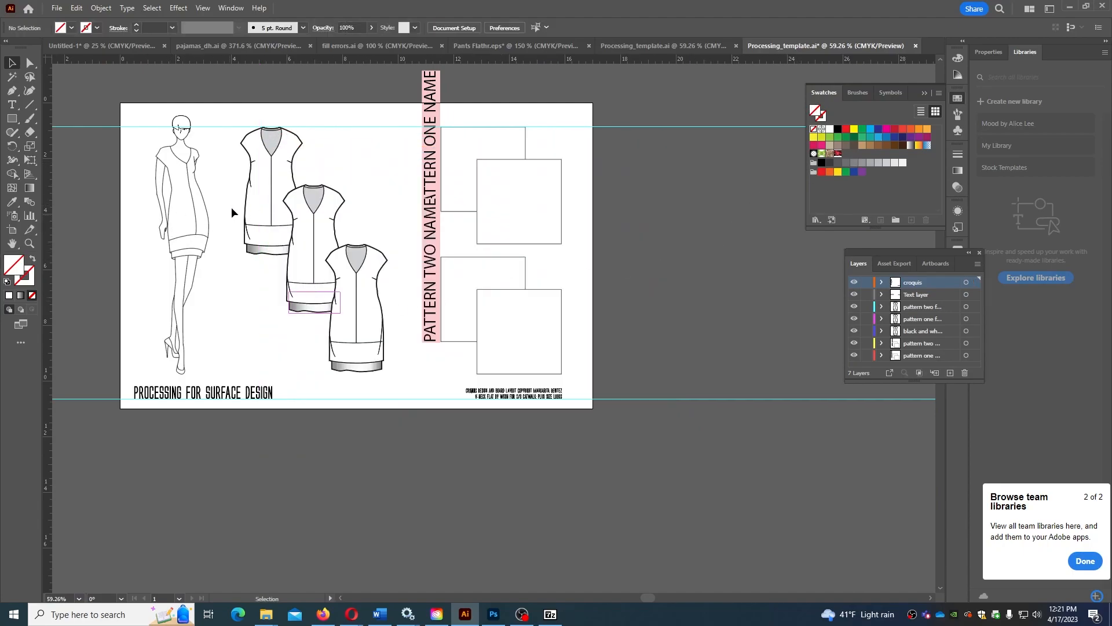
# - Fill the front square of the upper pattern pair with the fireworks swatch and shift it slightly up and left
pyautogui.click(531, 200)
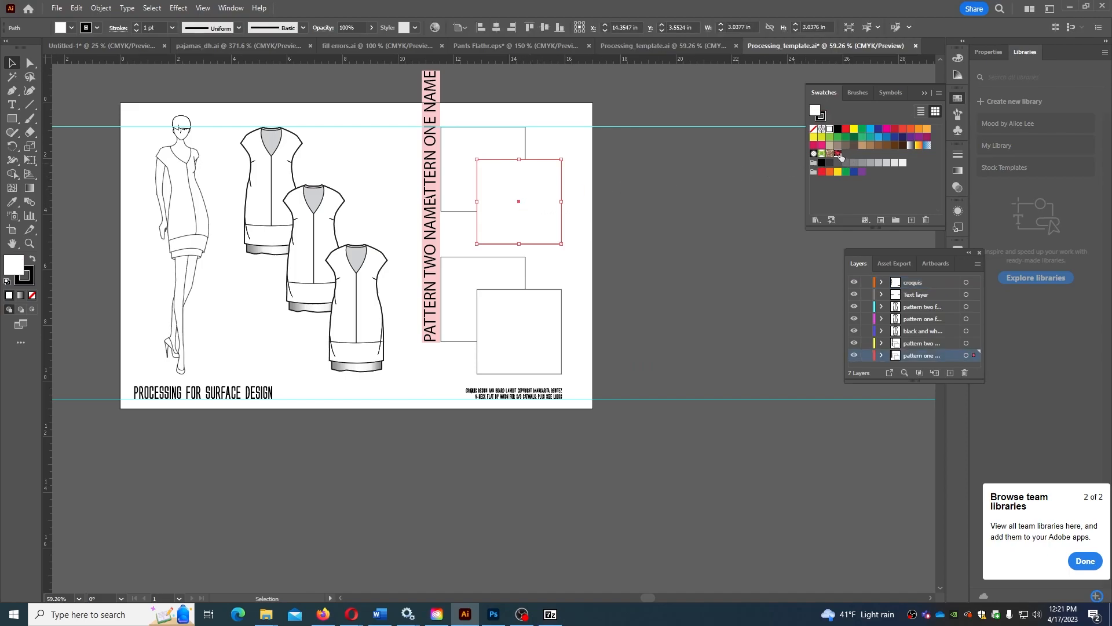
pyautogui.click(839, 154)
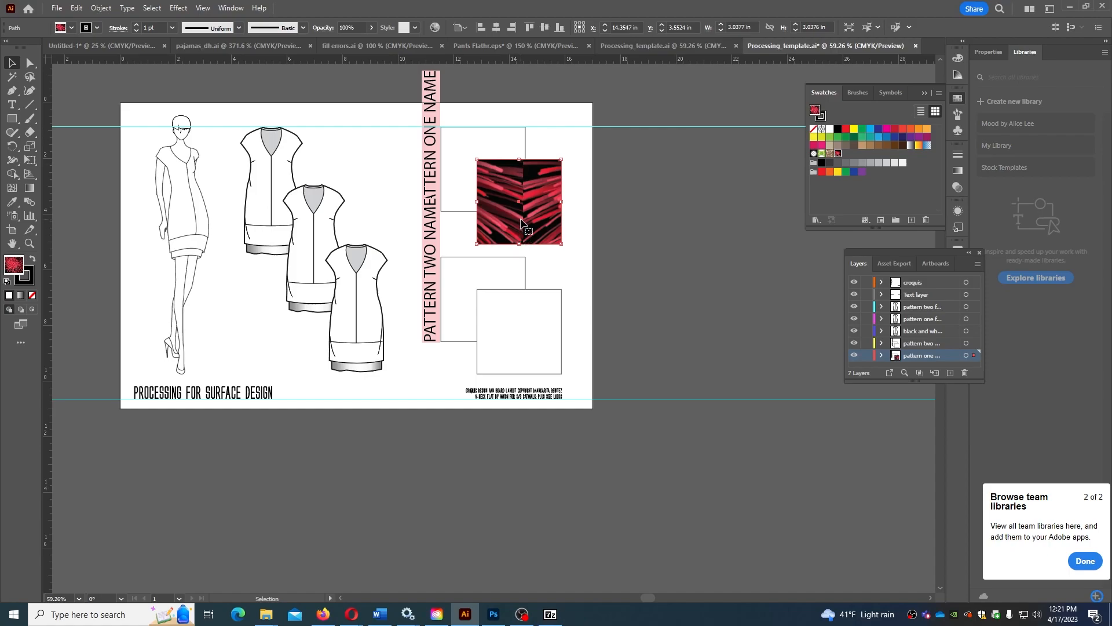
pyautogui.moveTo(532, 228)
pyautogui.mouseDown()
pyautogui.moveTo(545, 230)
pyautogui.moveTo(532, 227)
pyautogui.mouseUp()
pyautogui.moveTo(520, 205); pyautogui.dragTo(512, 203)
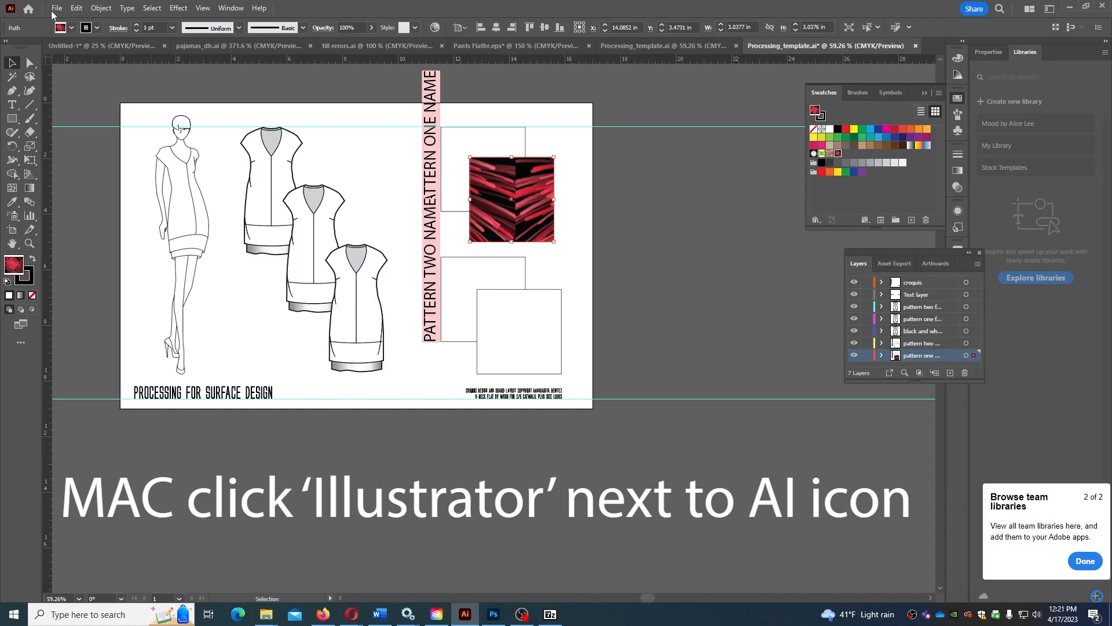
# - Disable Transform Pattern Tiles in the general preferences and move the fireworks-filled square off the artboard's lower right side
pyautogui.click(76, 8)
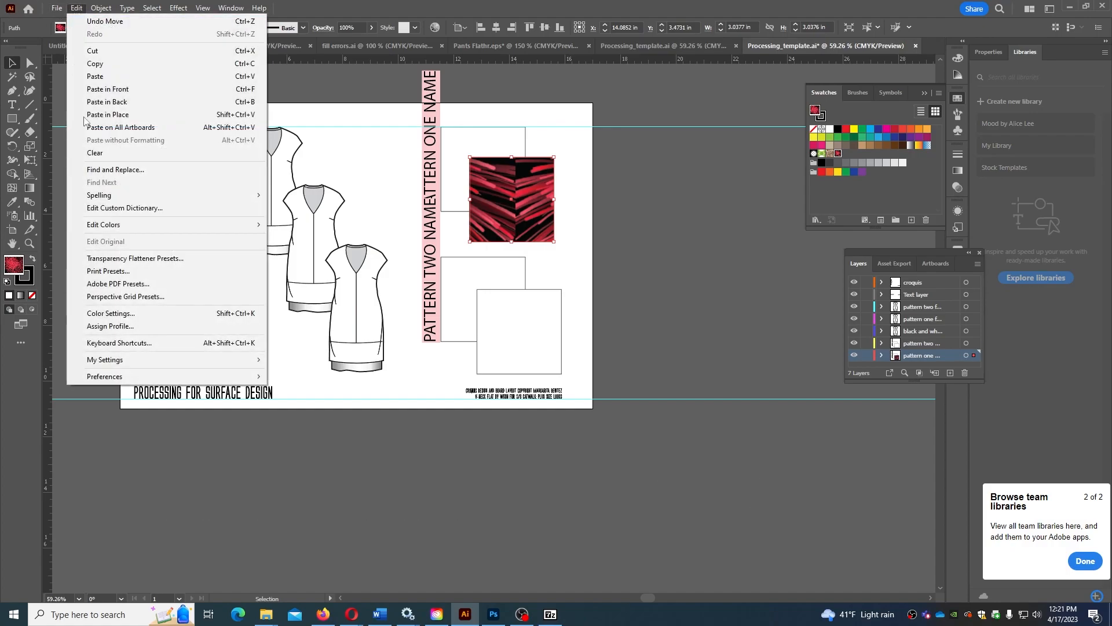
pyautogui.moveTo(150, 377)
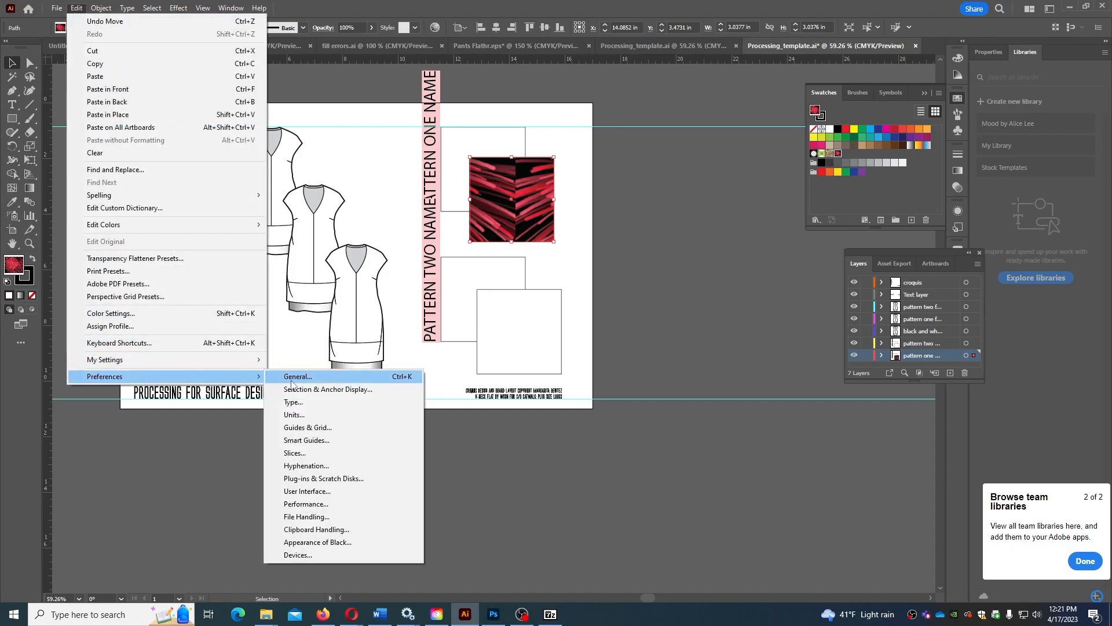
pyautogui.click(292, 380)
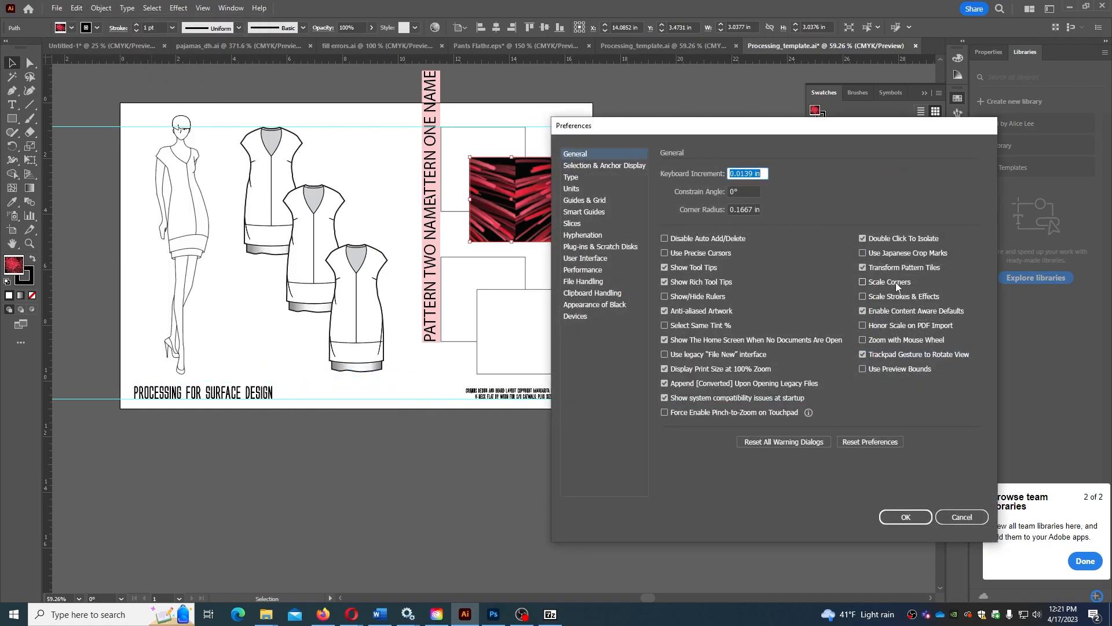
pyautogui.click(863, 268)
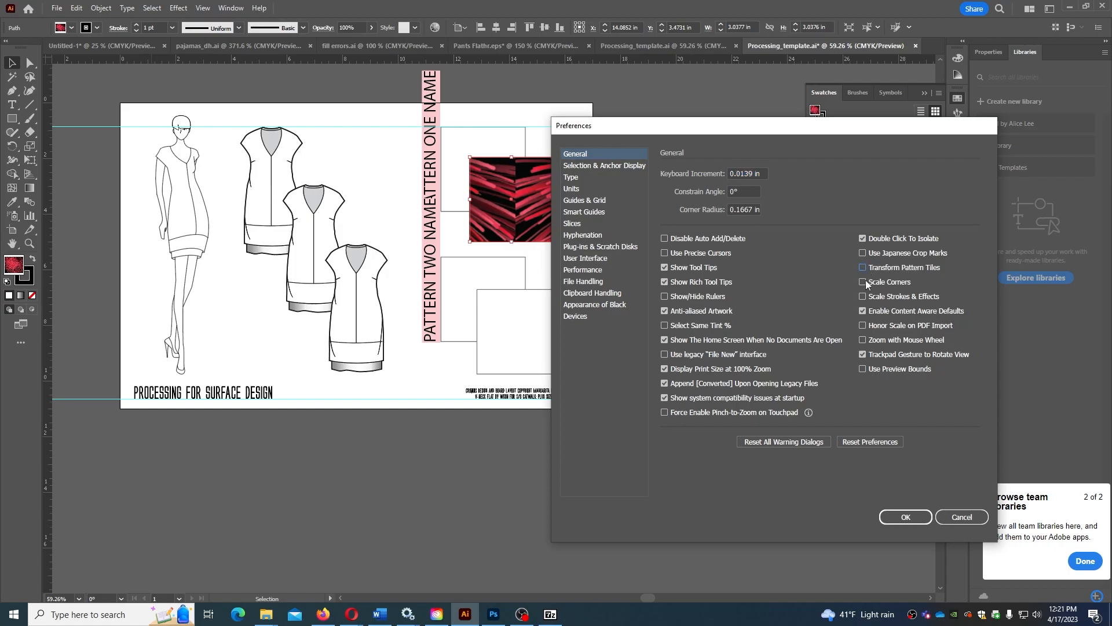
pyautogui.click(906, 516)
pyautogui.moveTo(545, 232); pyautogui.dragTo(697, 390)
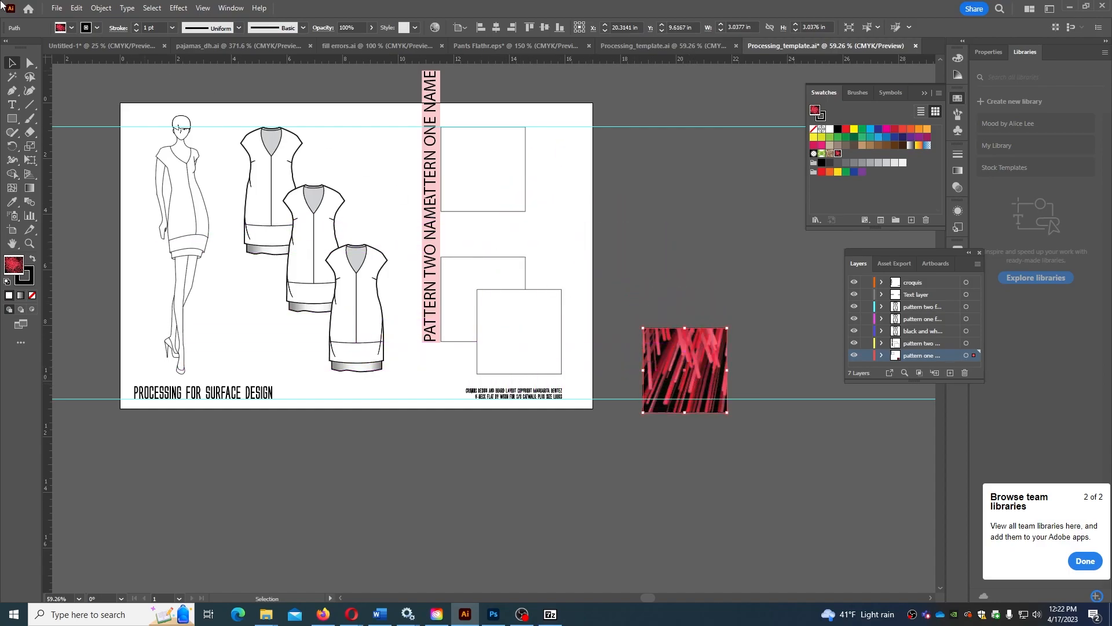
# - Enable Transform Pattern Tiles in the general preferences and move the fireworks-filled square back over the upper pattern pair
pyautogui.click(76, 8)
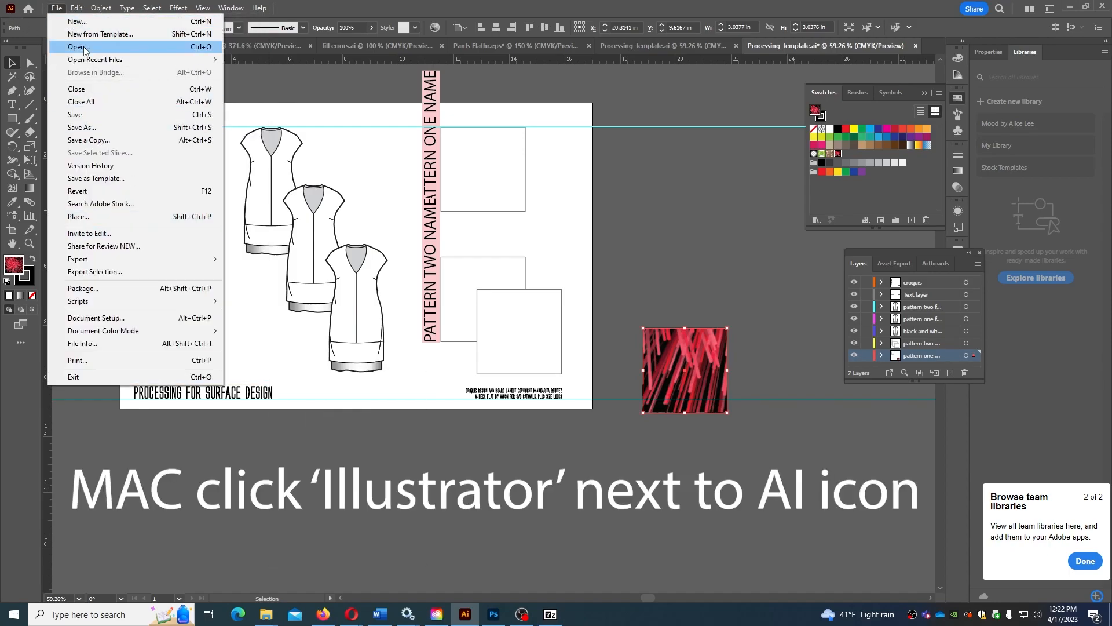
pyautogui.moveTo(237, 377)
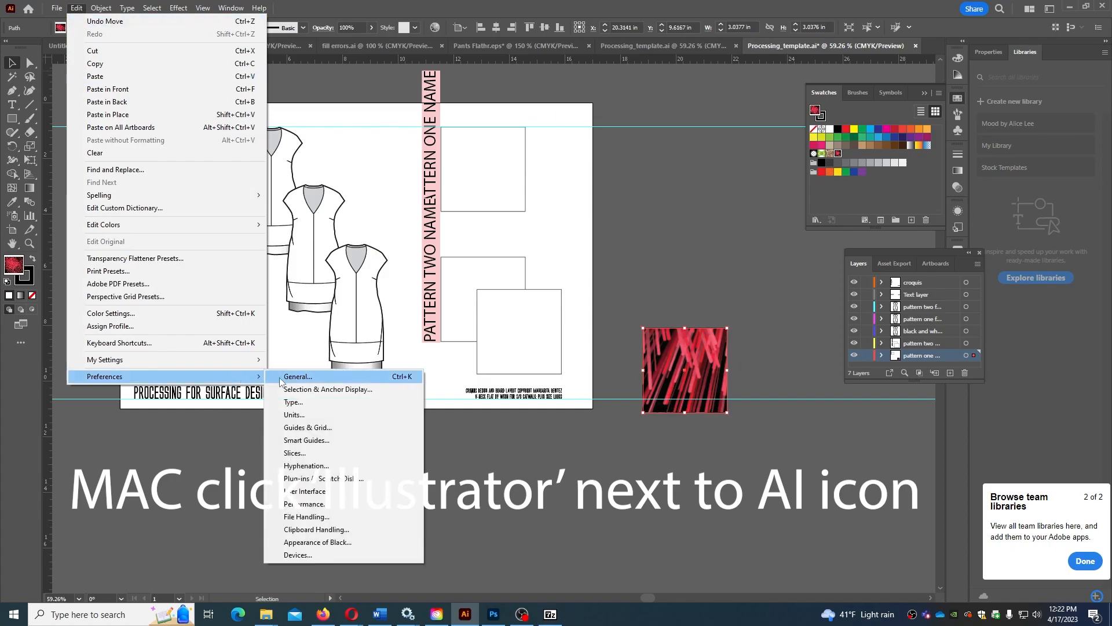
pyautogui.click(285, 380)
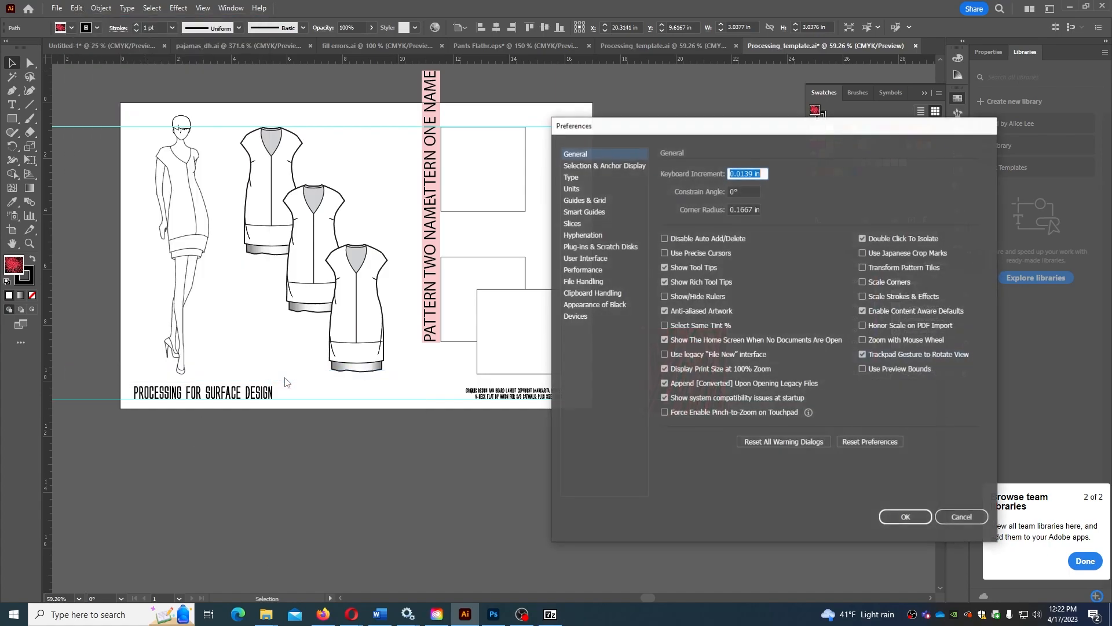
pyautogui.click(863, 268)
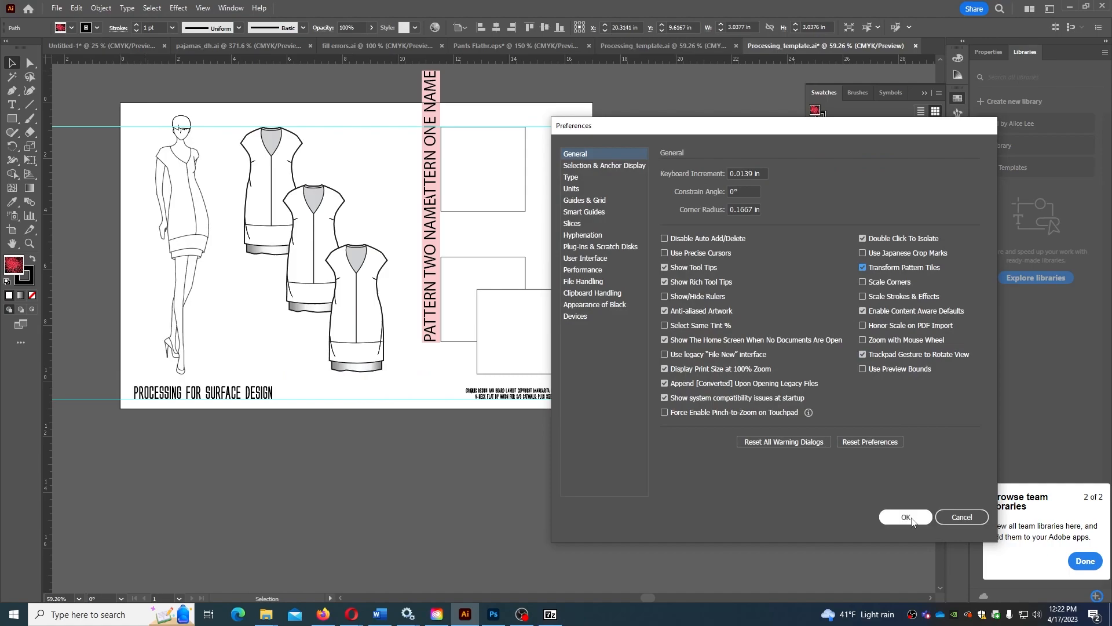
pyautogui.click(906, 517)
pyautogui.moveTo(688, 345); pyautogui.dragTo(538, 187)
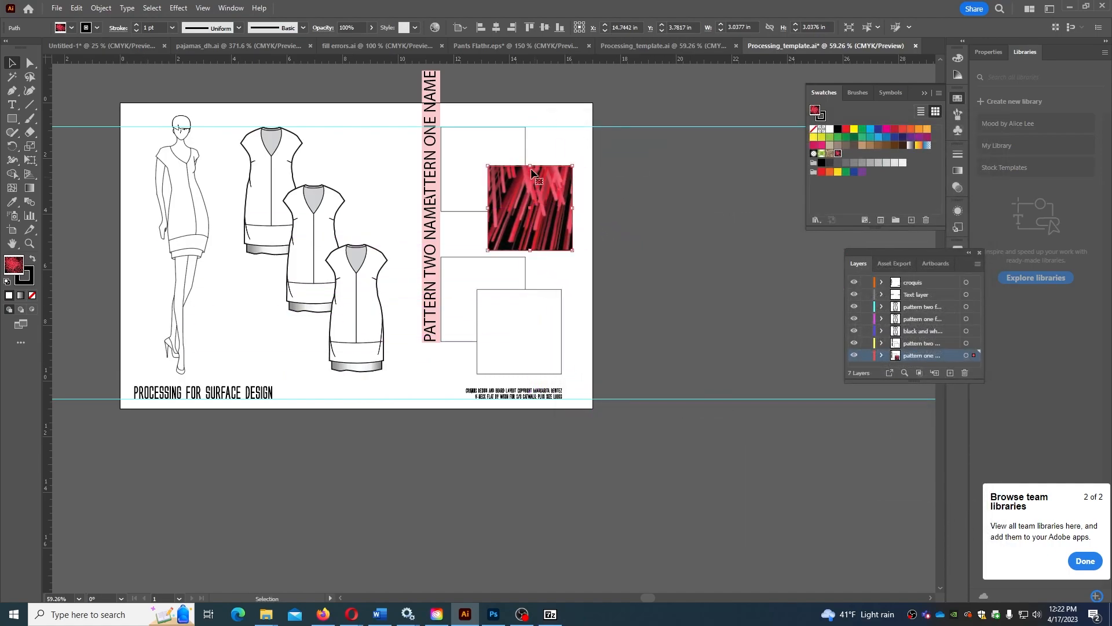
# - Move the upper guide slightly above the rear square of the upper pattern pair and select that square
pyautogui.click(509, 128)
pyautogui.moveTo(508, 132)
pyautogui.mouseDown()
pyautogui.moveTo(553, 125)
pyautogui.moveTo(514, 134)
pyautogui.mouseUp()
pyautogui.click(514, 132)
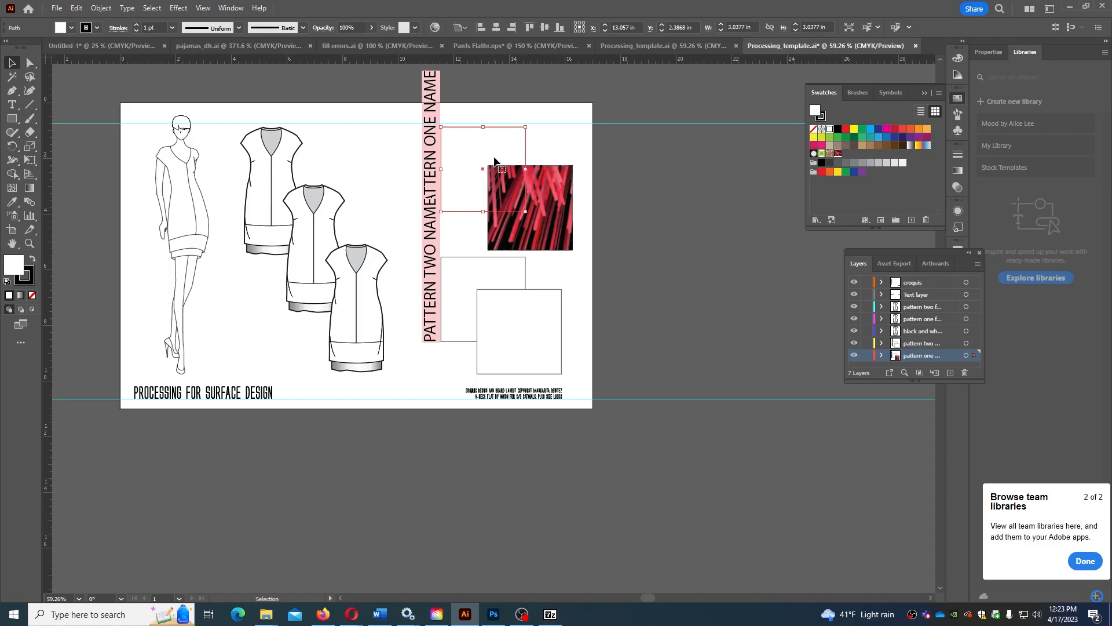
# - Switch to Photoshop and colorize the fireworks layer purple with Hue/Saturation at hue 287 and saturation 84
pyautogui.click(495, 614)
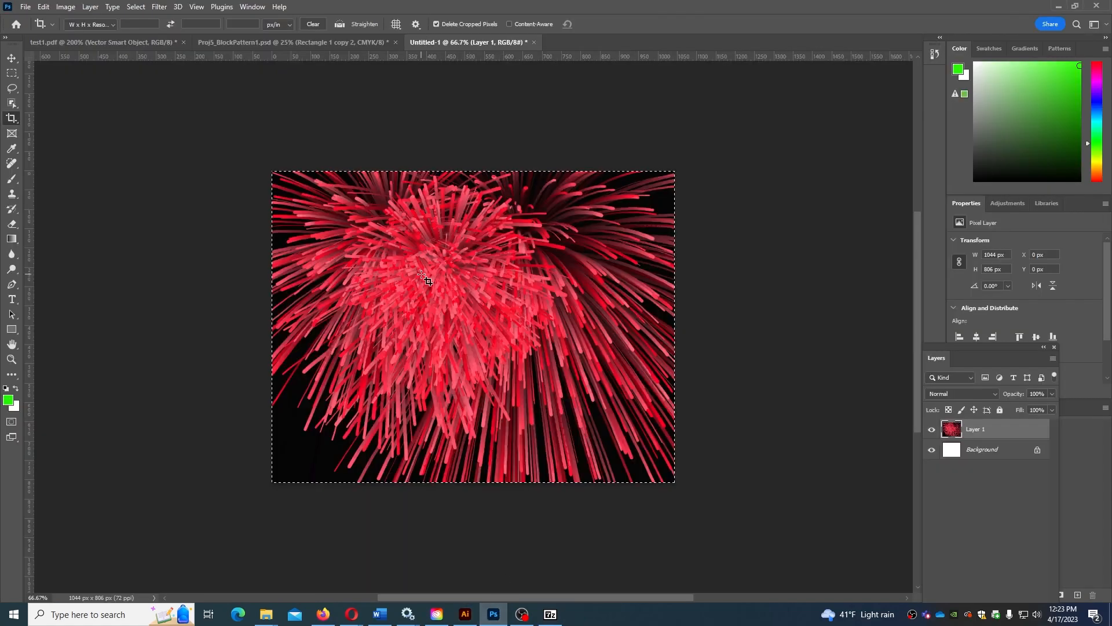
pyautogui.hotkey('ctrl', 'u')
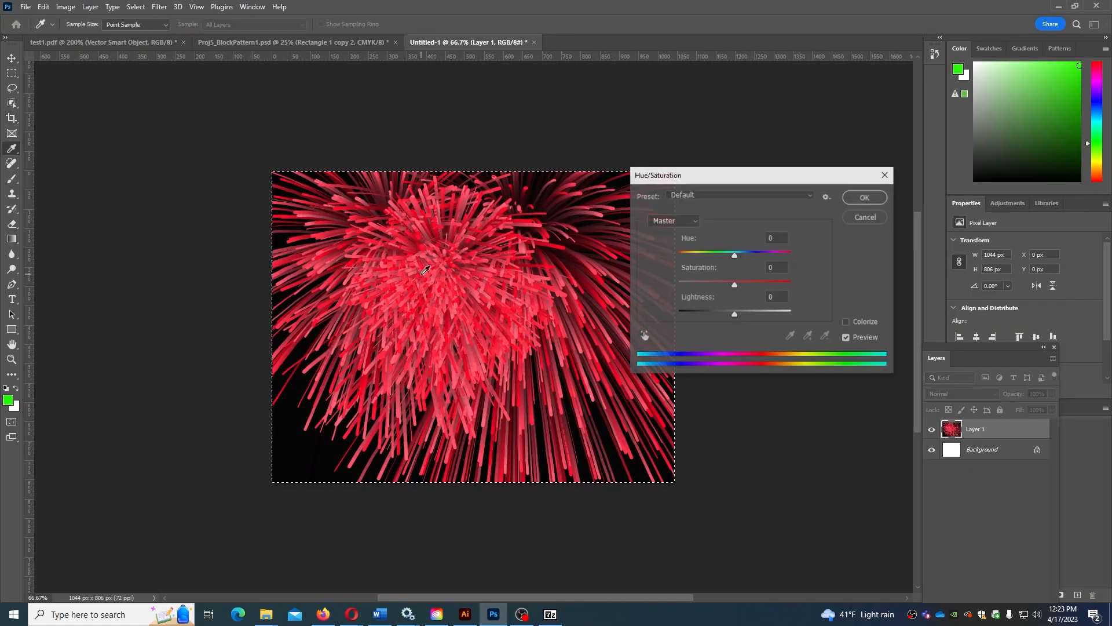
pyautogui.click(846, 322)
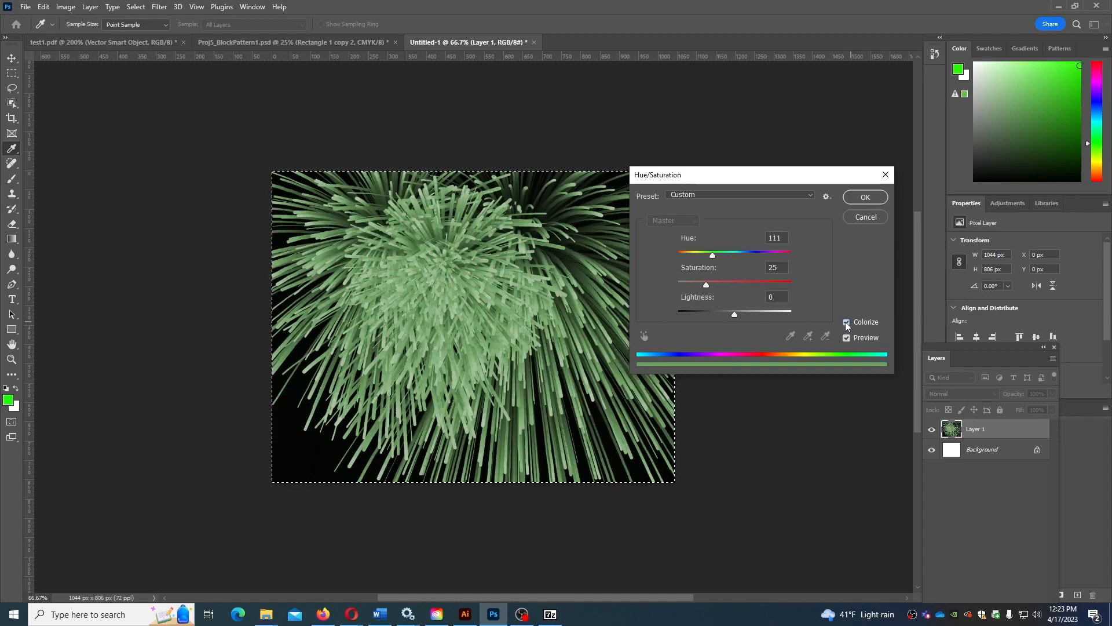
pyautogui.moveTo(709, 284); pyautogui.dragTo(774, 285)
pyautogui.moveTo(713, 255); pyautogui.dragTo(768, 255)
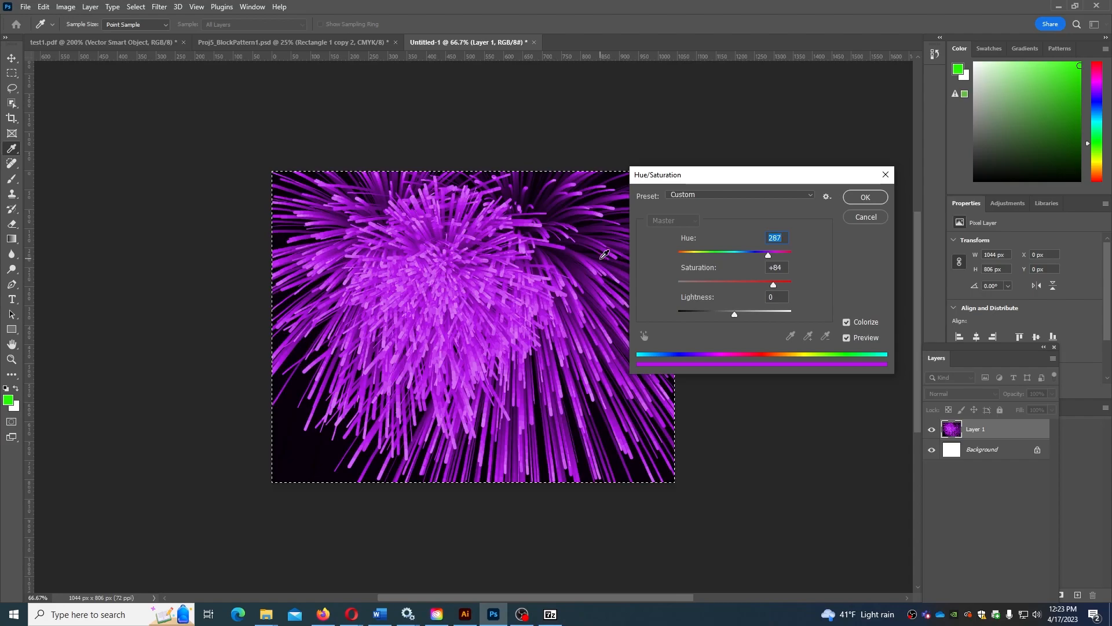
pyautogui.click(863, 200)
pyautogui.press('c')
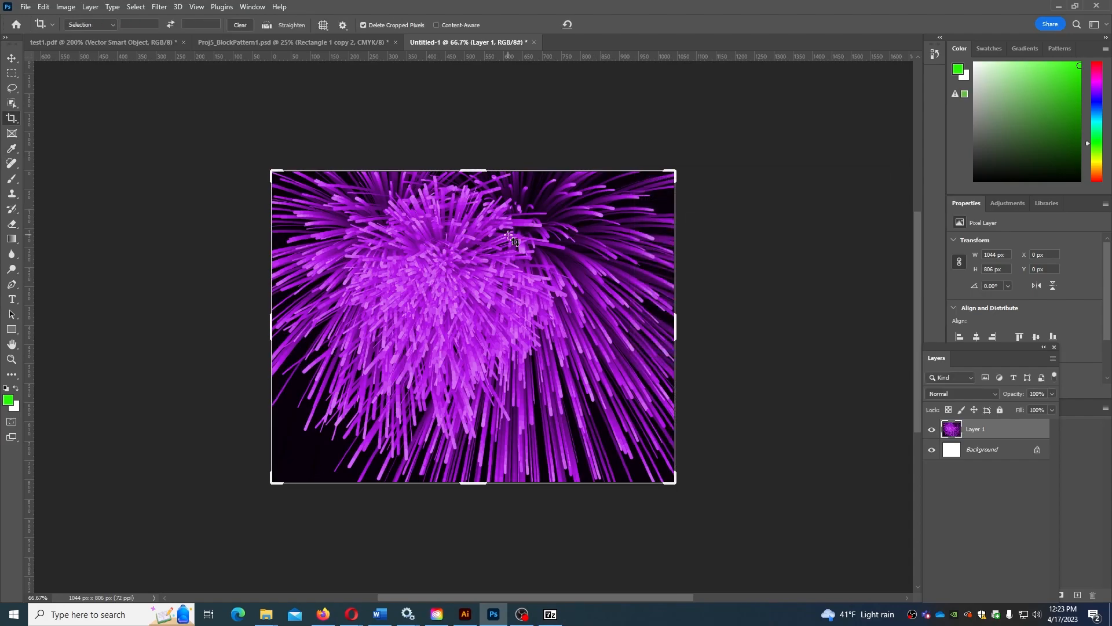
pyautogui.click(454, 137)
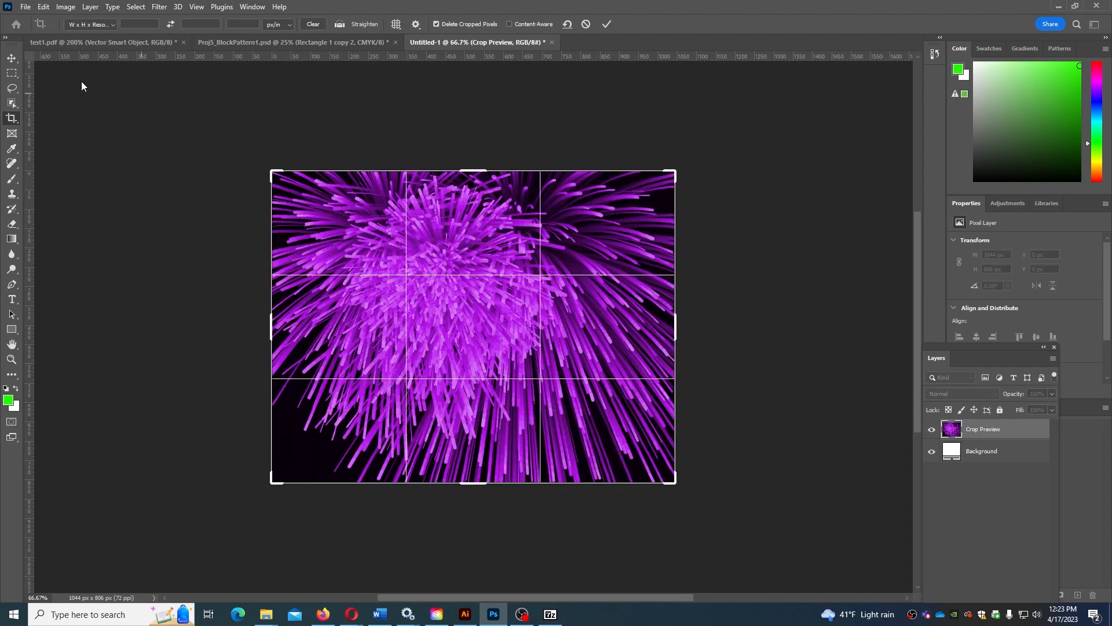
pyautogui.click(12, 58)
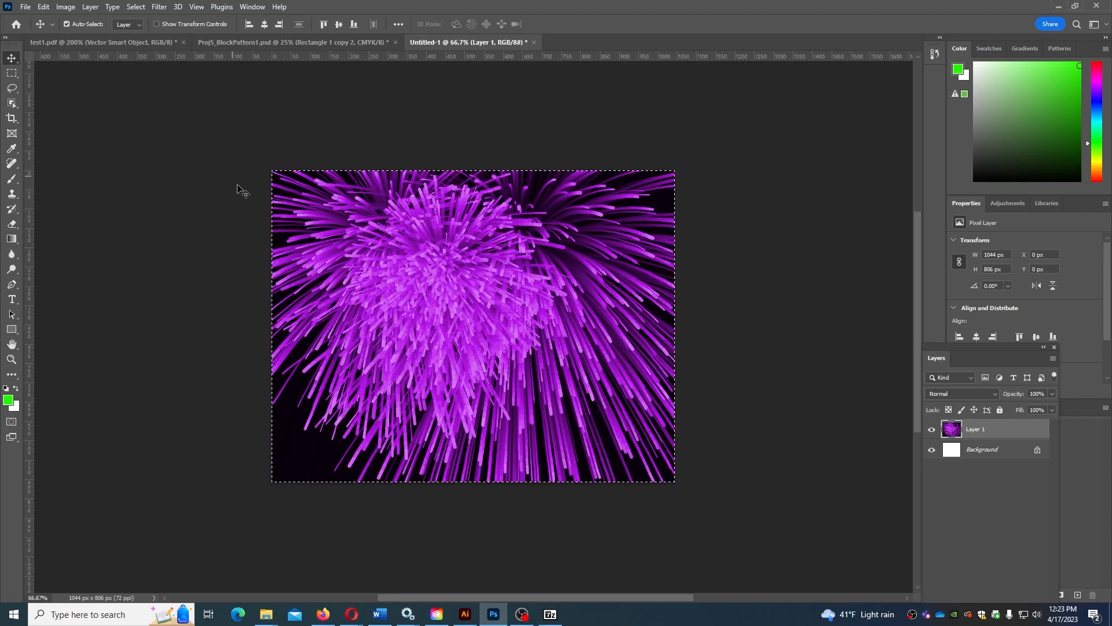
# - Copy the purple fireworks image, switch to Illustrator, paste it into the template and move it over the artboard's lower right corner
pyautogui.press('ctrl')
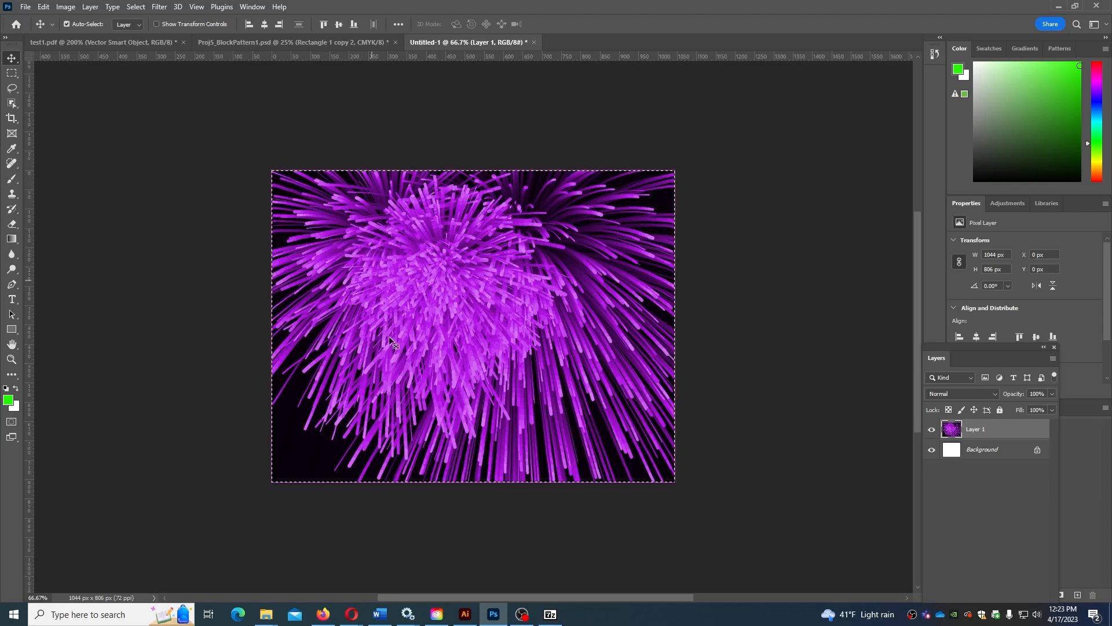
pyautogui.click(465, 614)
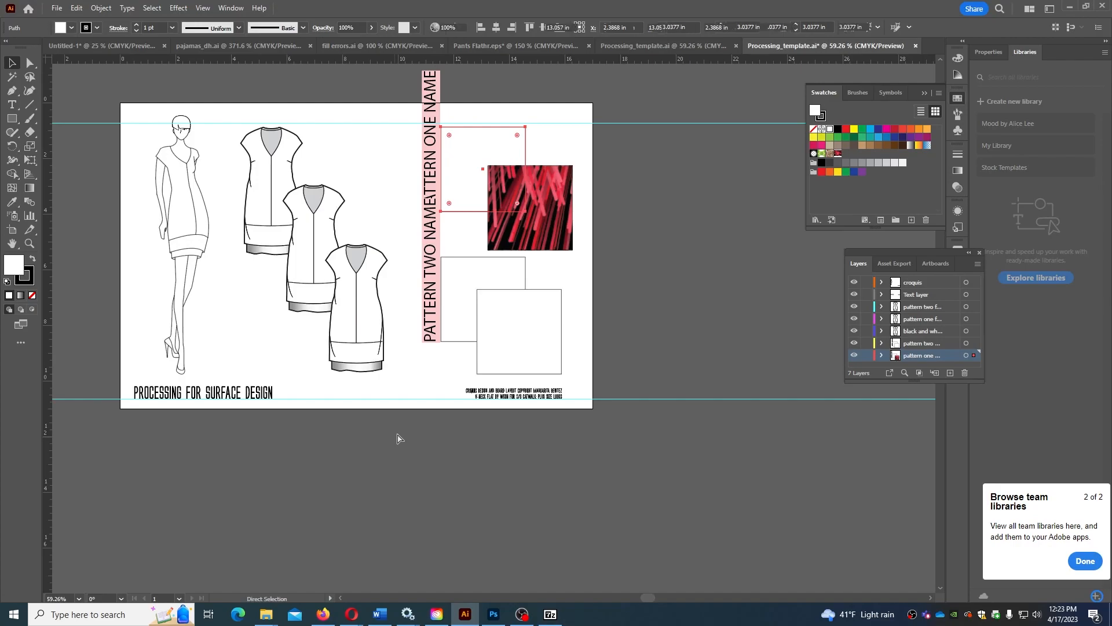
pyautogui.hotkey('ctrl', 'v')
pyautogui.moveTo(555, 207); pyautogui.dragTo(731, 285)
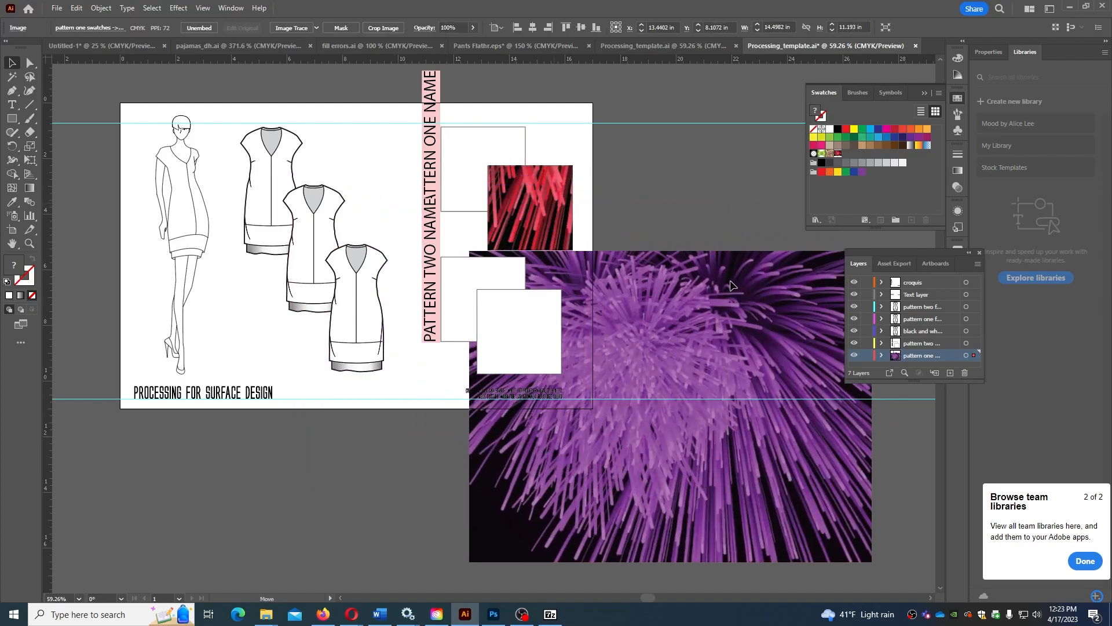
# - Make a pattern swatch from the pasted purple fireworks image, keeping the default Grid tile options
pyautogui.click(101, 8)
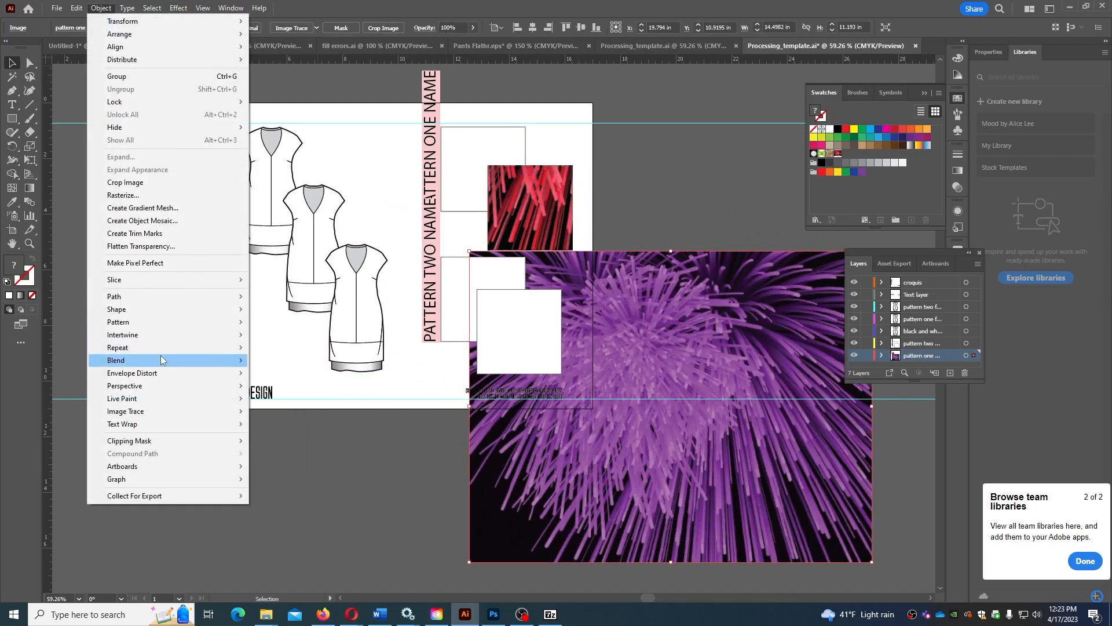
pyautogui.moveTo(235, 322)
pyautogui.click(270, 322)
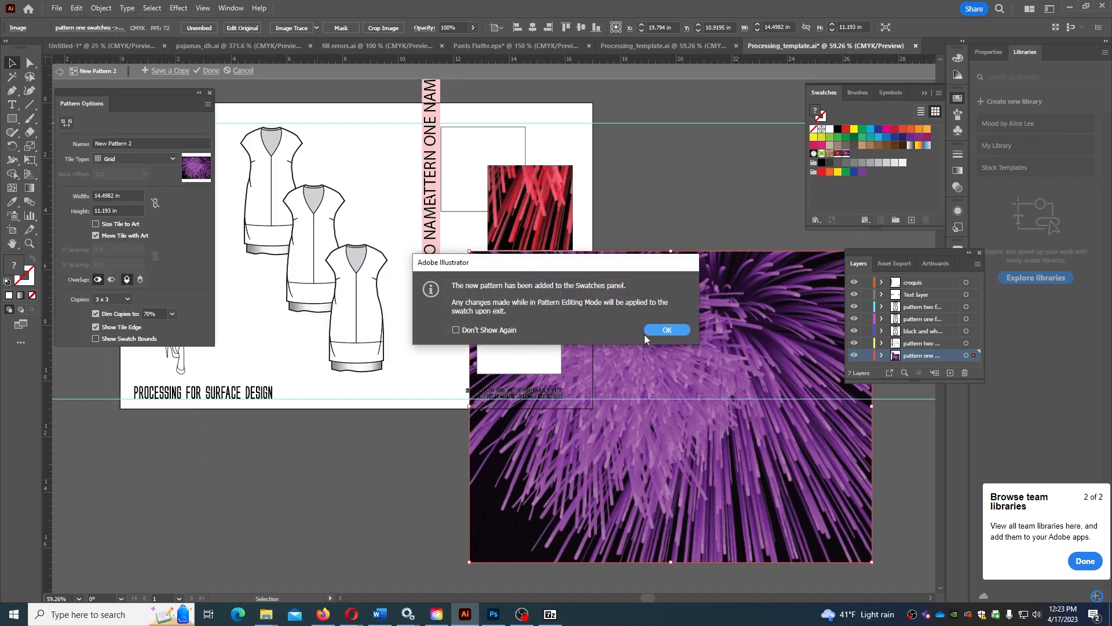
pyautogui.click(652, 330)
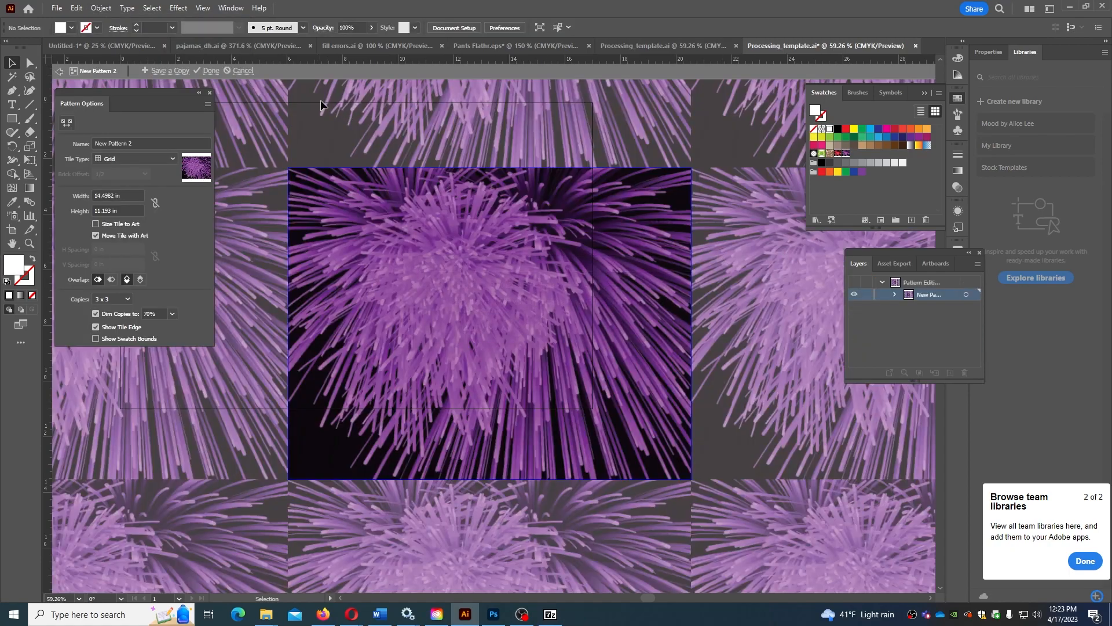
pyautogui.click(211, 70)
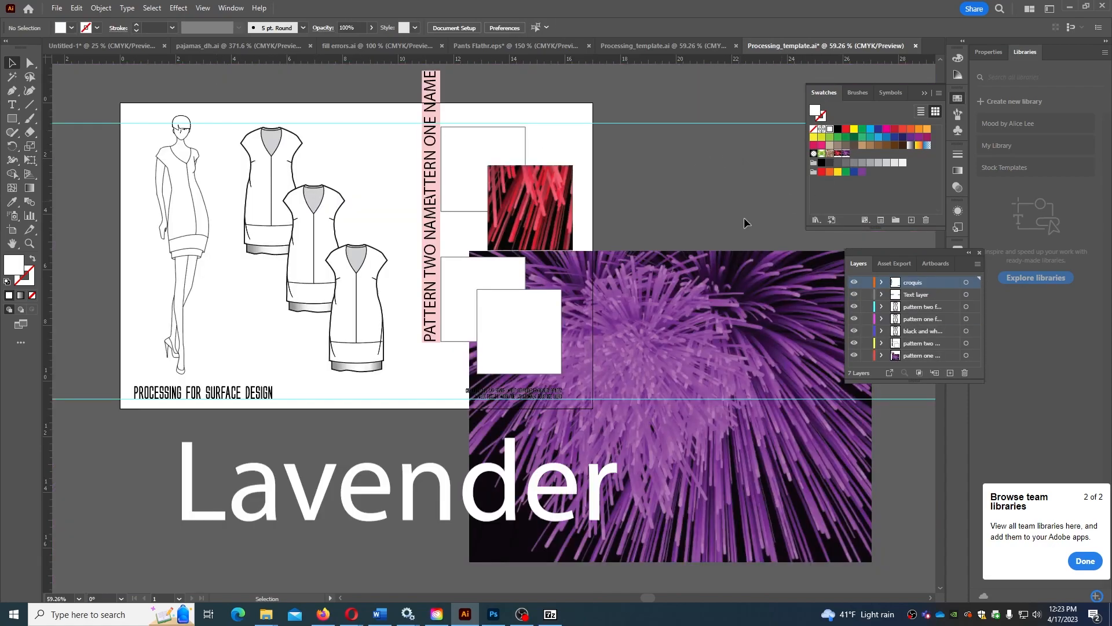
# - Fill the rear square of the upper pattern pair with the purple fireworks swatch and shift it slightly to the right
pyautogui.click(493, 127)
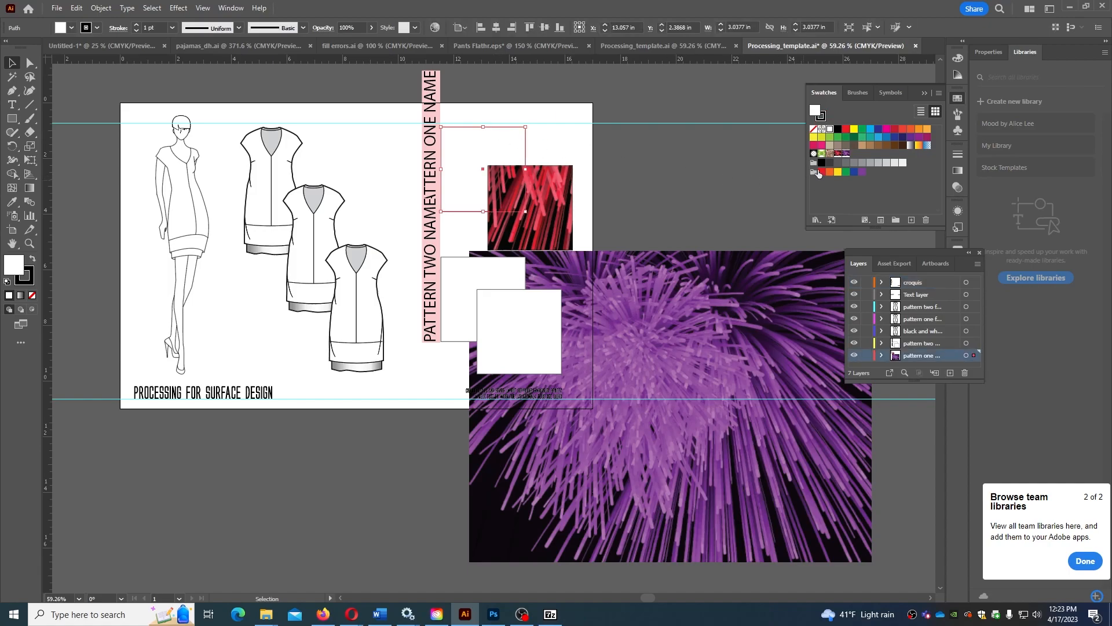
pyautogui.click(846, 154)
pyautogui.moveTo(493, 142)
pyautogui.mouseDown()
pyautogui.moveTo(515, 137)
pyautogui.moveTo(499, 143)
pyautogui.mouseUp()
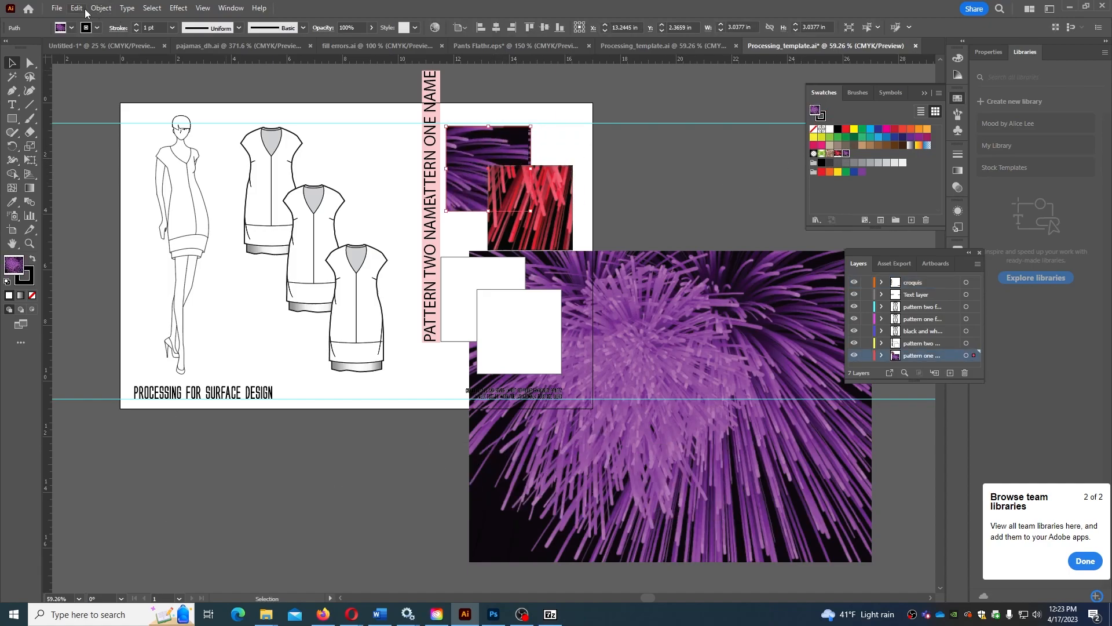
# - Disable Transform Pattern Tiles in the general preferences and move the purple-filled square off the artboard's right side
pyautogui.click(76, 8)
pyautogui.moveTo(153, 376)
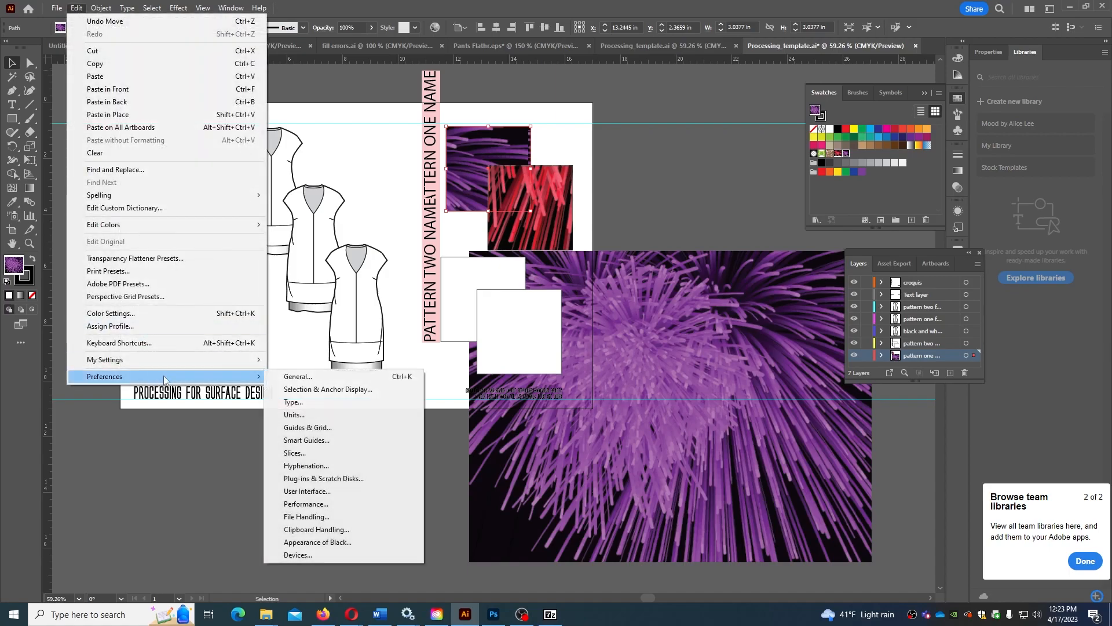
pyautogui.click(287, 379)
pyautogui.click(875, 267)
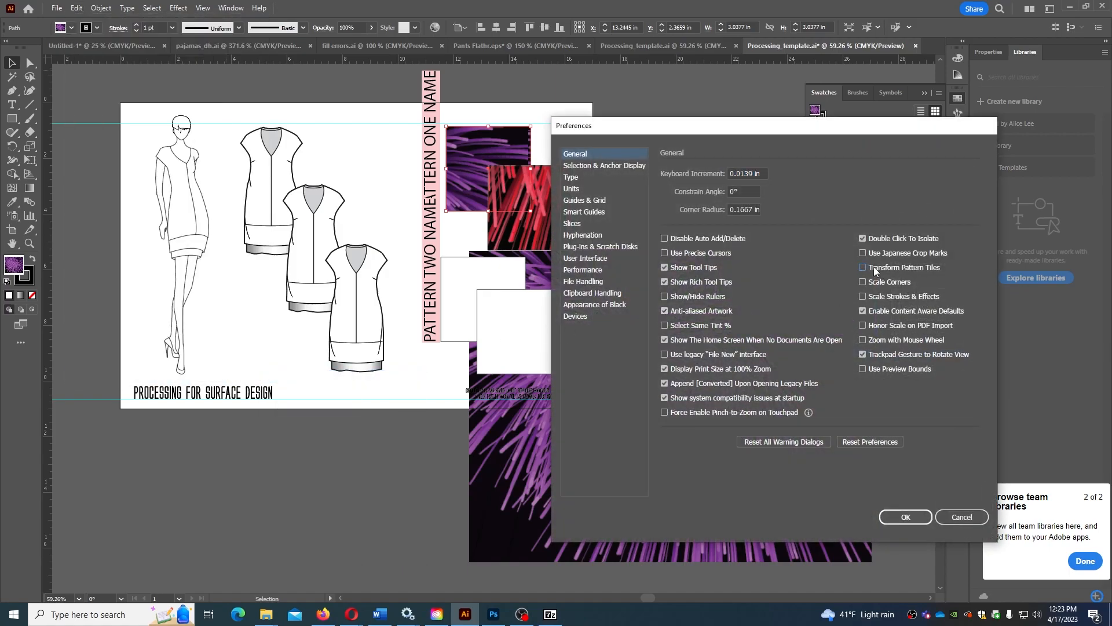
pyautogui.click(907, 515)
pyautogui.moveTo(486, 150); pyautogui.dragTo(693, 235)
# - Delete the pasted purple fireworks image and move the purple-filled square down beside the artboard's lower right edge
pyautogui.click(768, 351)
pyautogui.moveTo(768, 350); pyautogui.dragTo(694, 411)
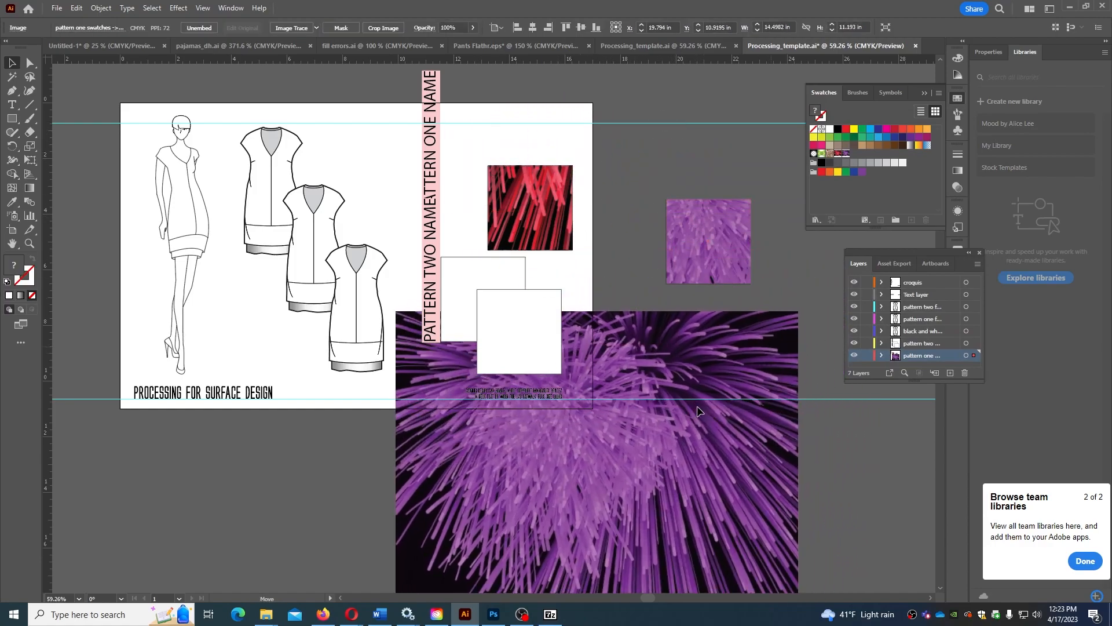
pyautogui.press('Delete')
pyautogui.moveTo(728, 235); pyautogui.dragTo(731, 355)
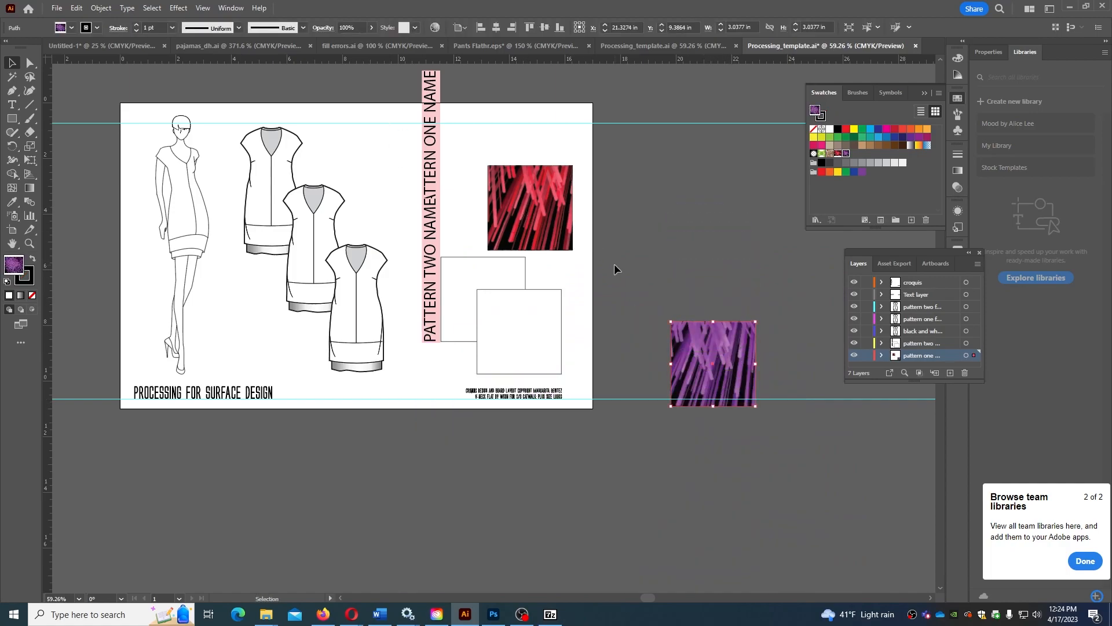
# - Enable Transform Pattern Tiles in the general preferences and move the purple-filled square back behind the red fireworks square
pyautogui.click(100, 8)
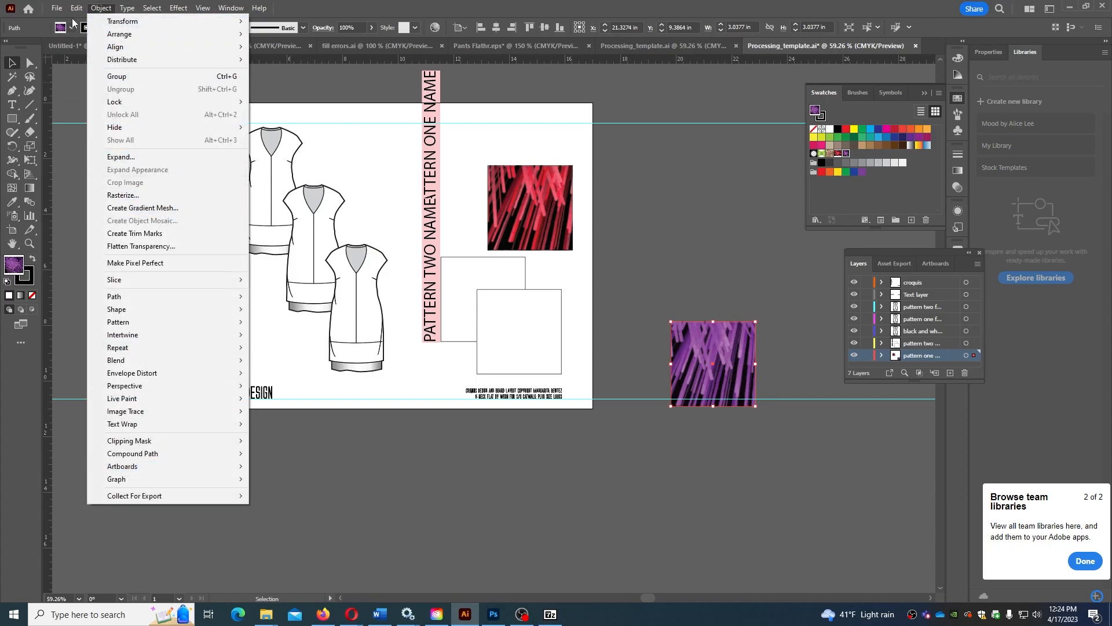
pyautogui.moveTo(76, 8)
pyautogui.moveTo(125, 379)
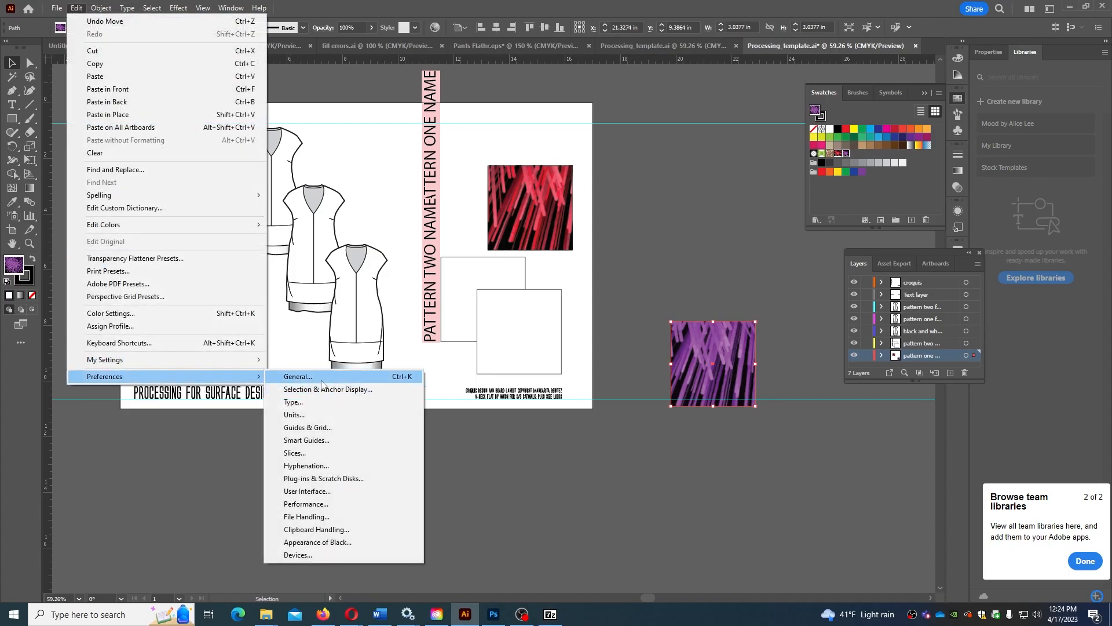
pyautogui.click(324, 375)
pyautogui.click(872, 269)
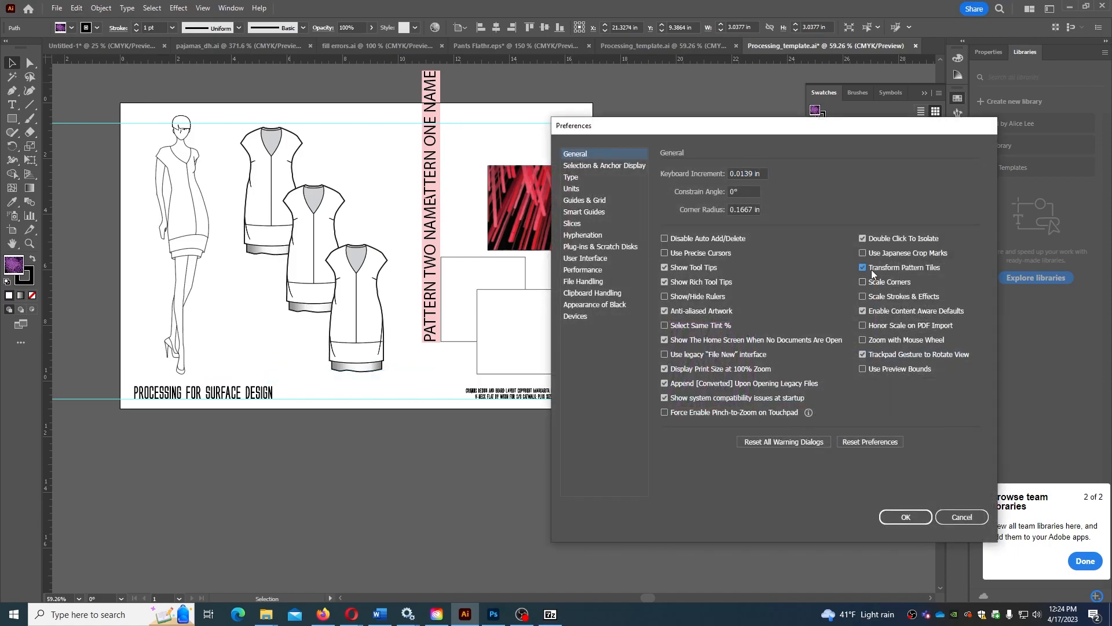
pyautogui.click(906, 516)
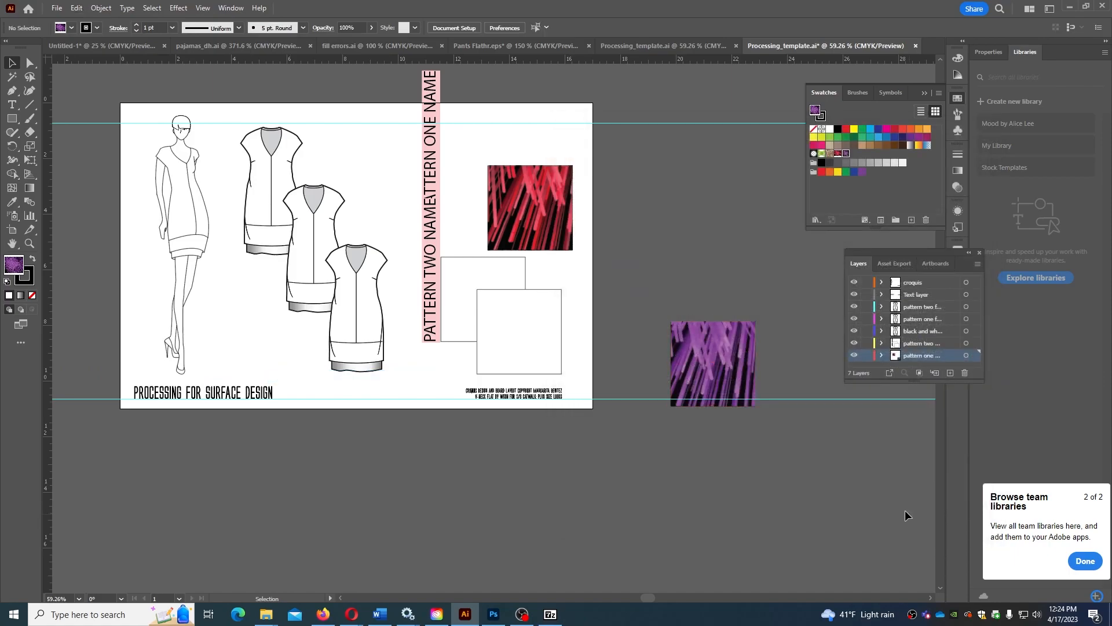
pyautogui.moveTo(722, 365); pyautogui.dragTo(500, 169)
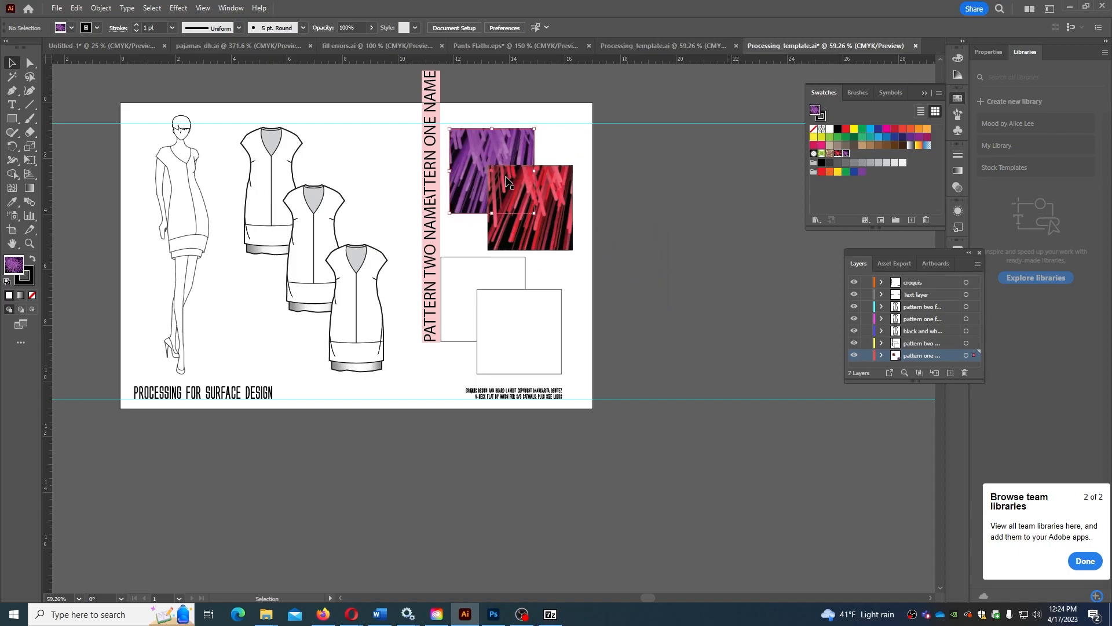
# - Replace the PATTERN ONE NAME label text with "Confetti spegetti"
pyautogui.doubleClick(430, 98)
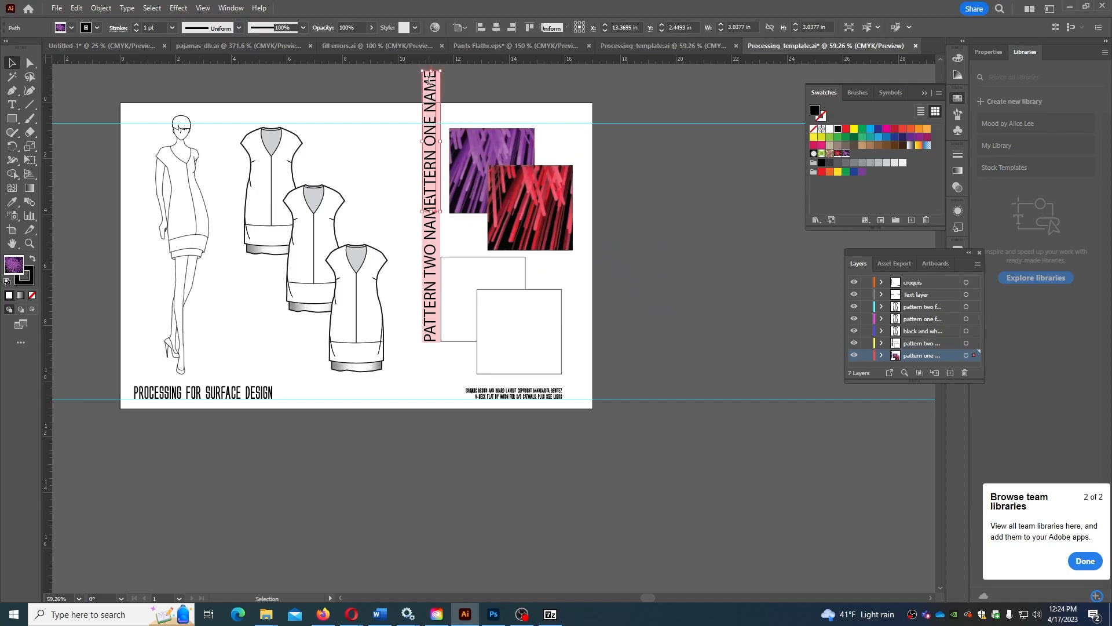
pyautogui.moveTo(429, 73); pyautogui.dragTo(431, 267)
pyautogui.press('BackSpace')
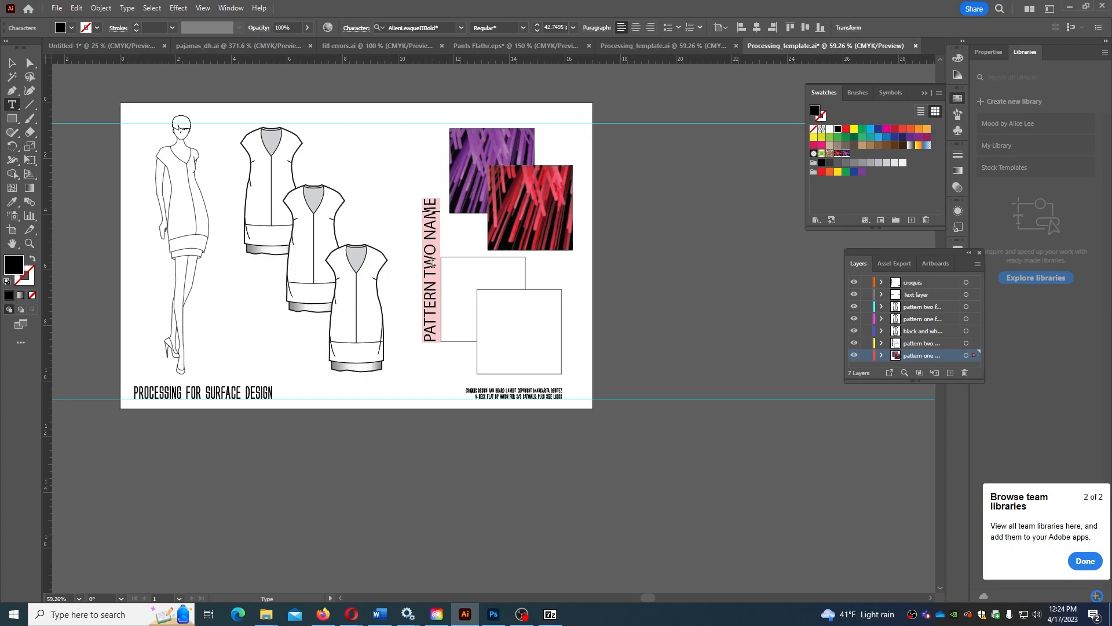
pyautogui.write('Confetti')
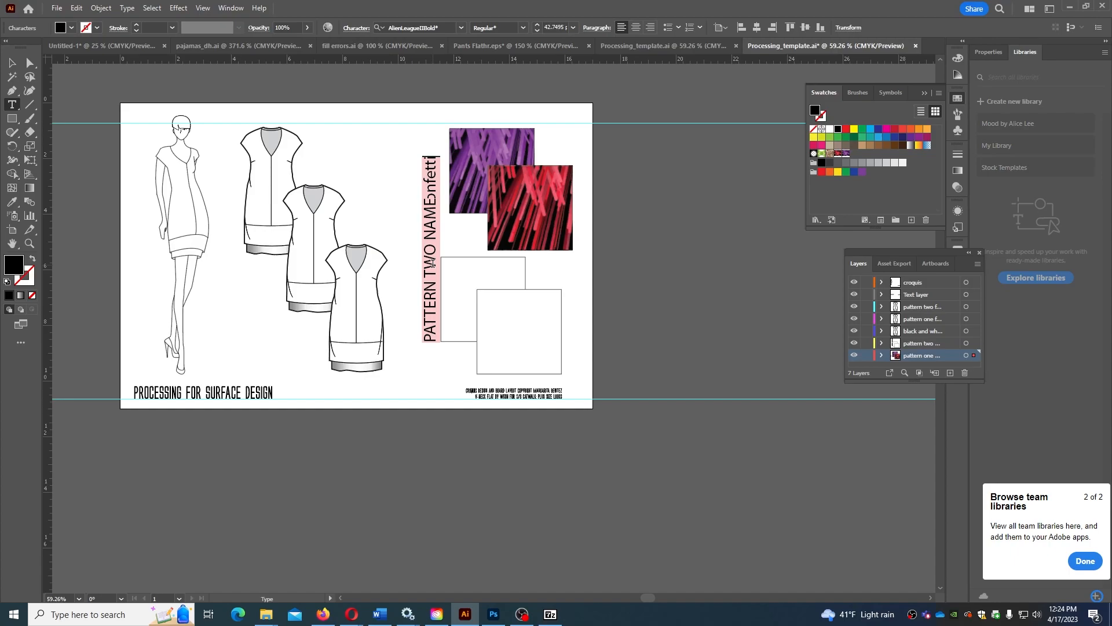
pyautogui.write(' spege')
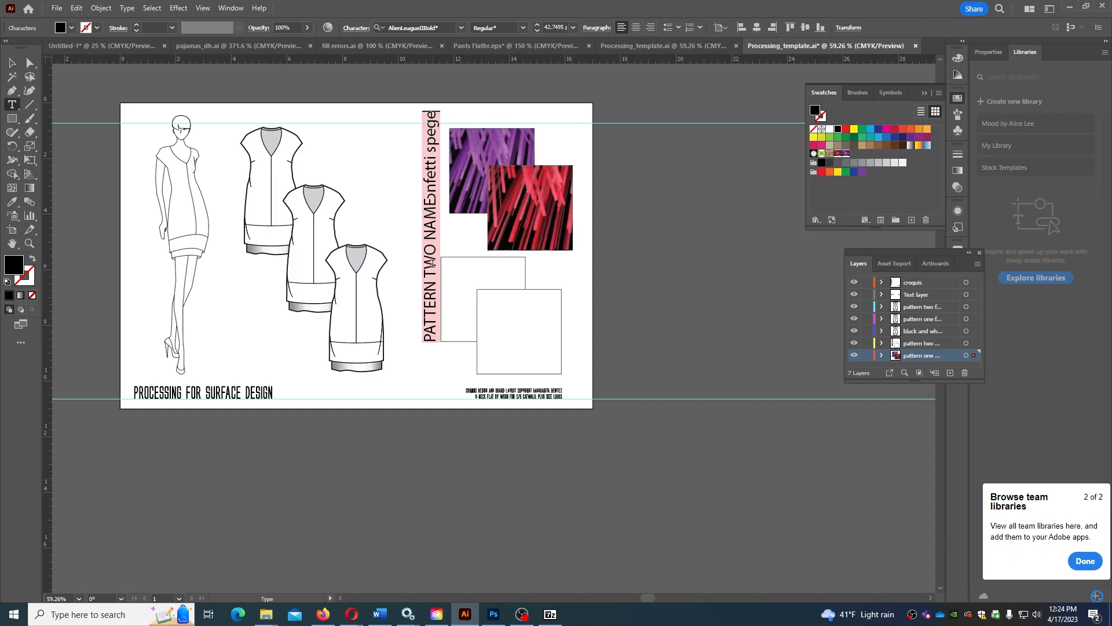
pyautogui.write('ti')
pyautogui.press('Escape')
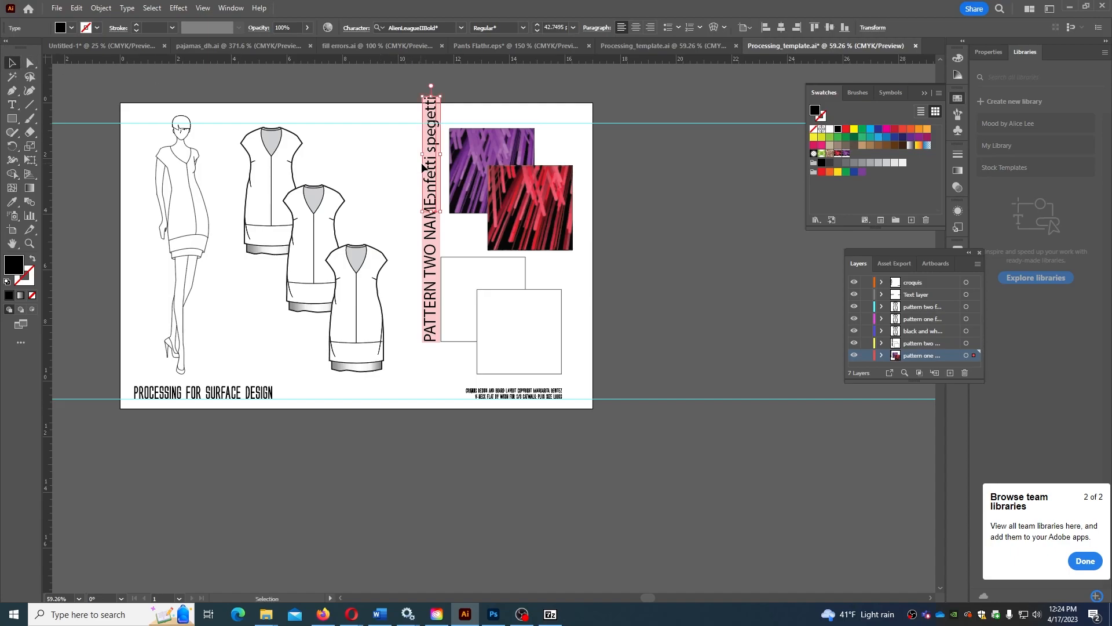
# - Move the PATTERN TWO NAME label down beside the lower pattern pair and place the Confetti spegetti label beside the upper pair
pyautogui.moveTo(436, 176); pyautogui.dragTo(394, 199)
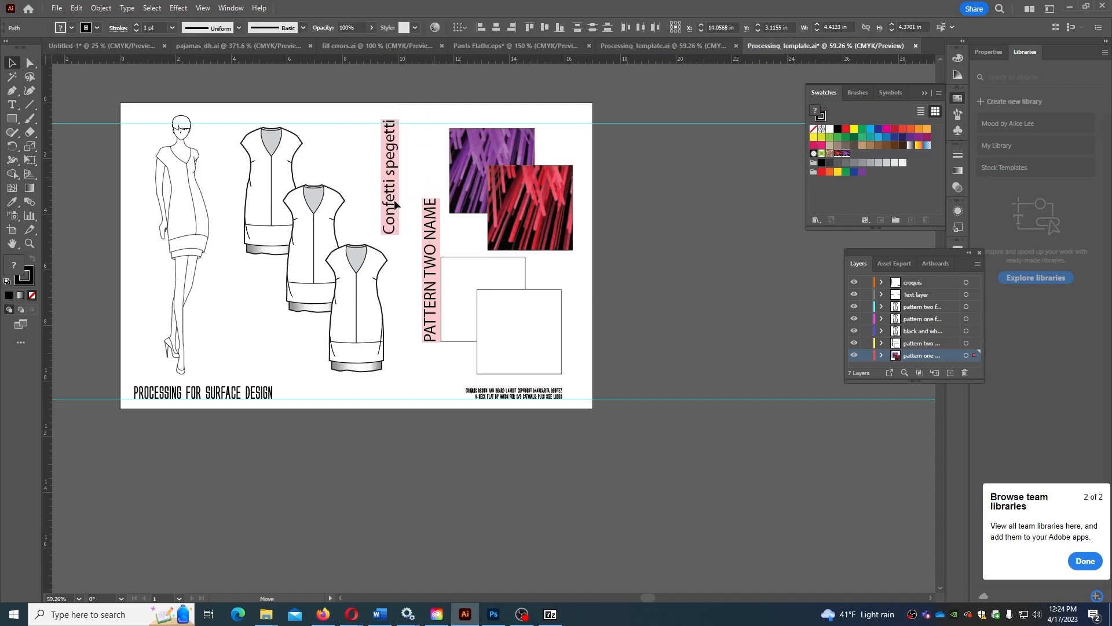
pyautogui.moveTo(430, 232); pyautogui.dragTo(430, 323)
pyautogui.moveTo(391, 209); pyautogui.dragTo(436, 207)
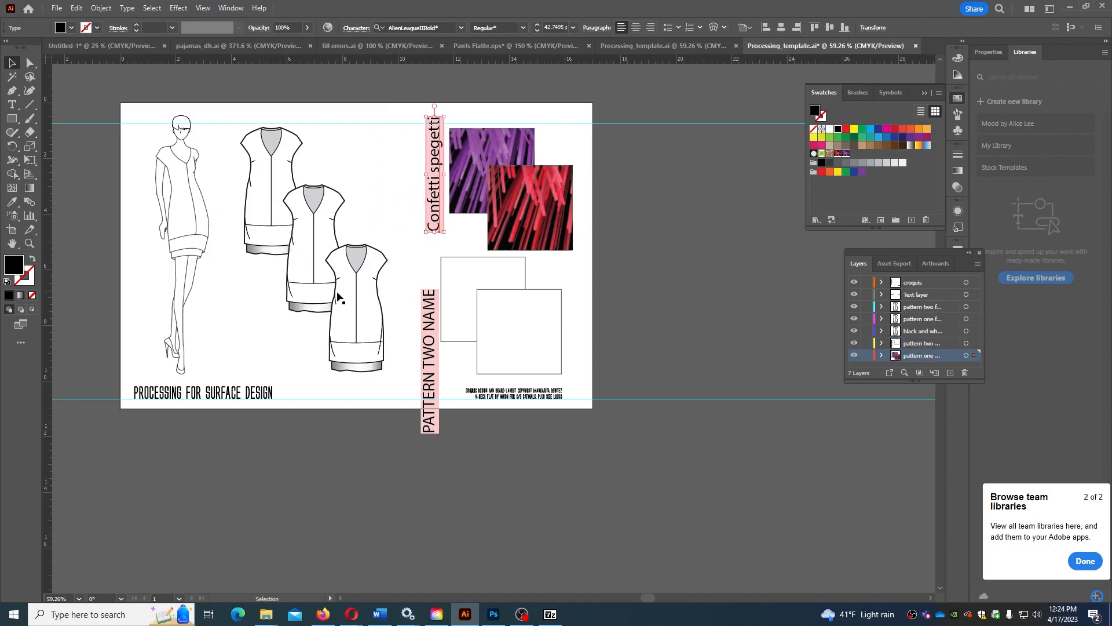
# - Select the three dress flats one at a time, from the front dress to the rear one, to check their layers
pyautogui.click(356, 291)
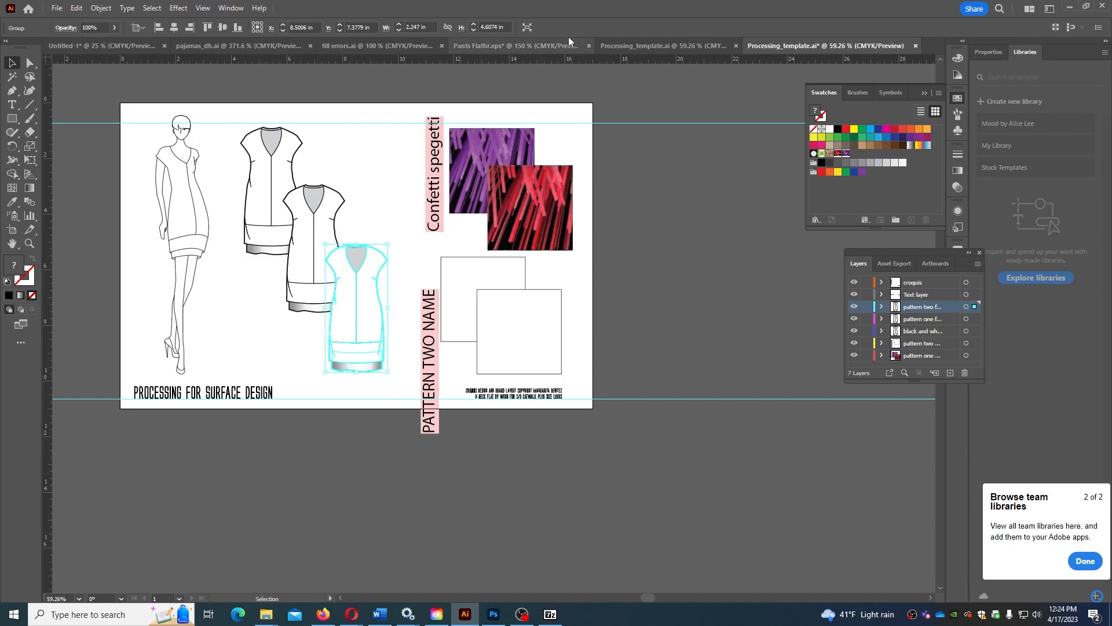
pyautogui.click(326, 210)
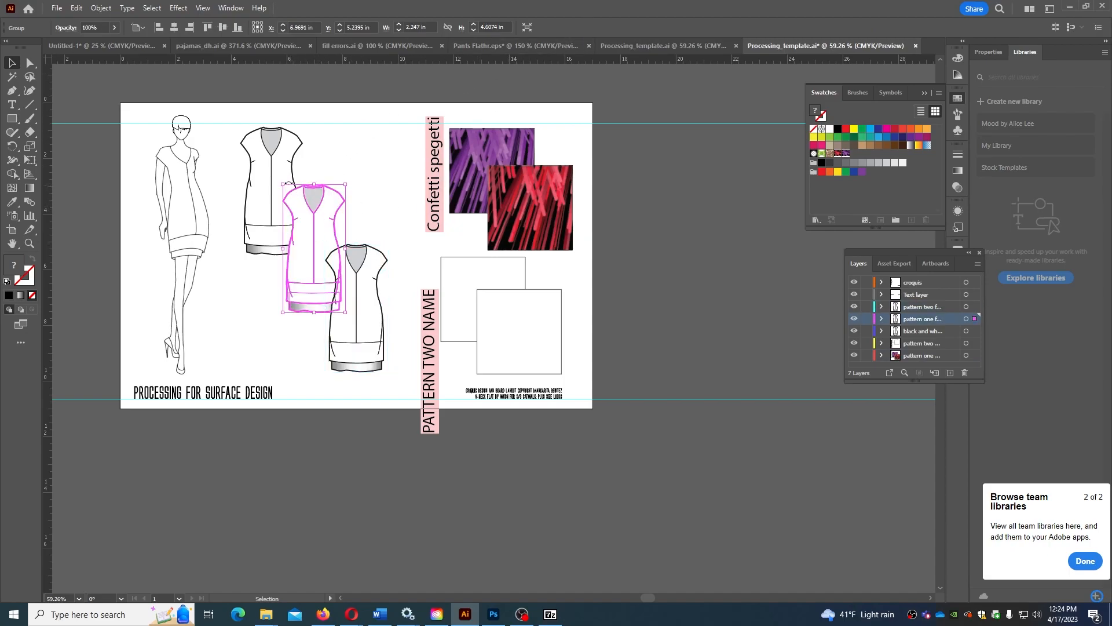
pyautogui.click(283, 174)
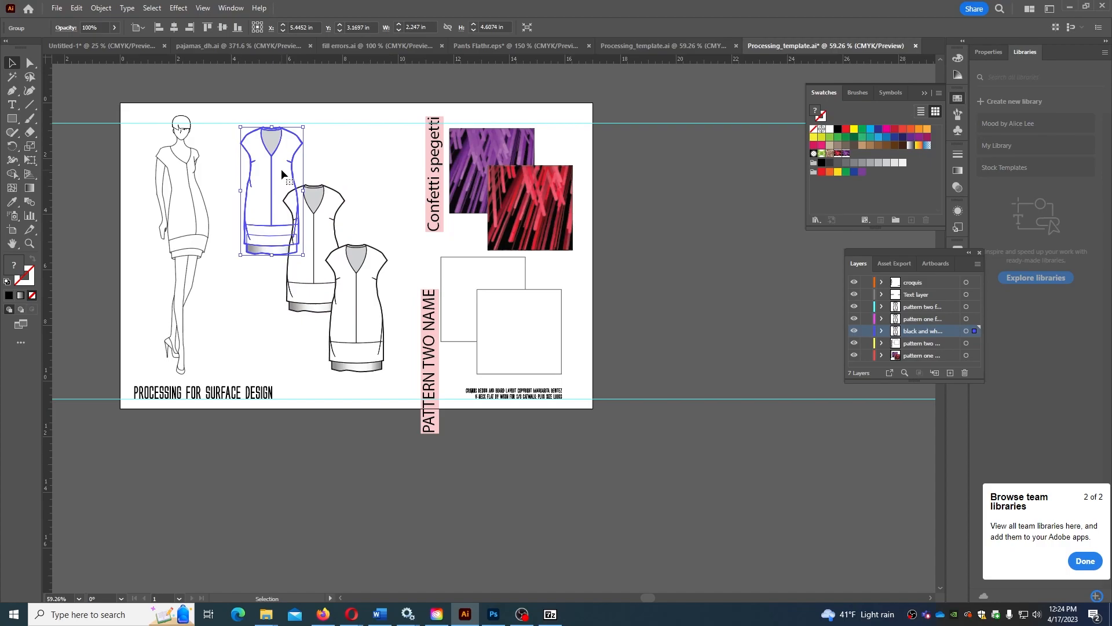
# - Isolate the body shape of the front dress flat and fill it with the red fireworks pattern swatch
pyautogui.click(183, 217)
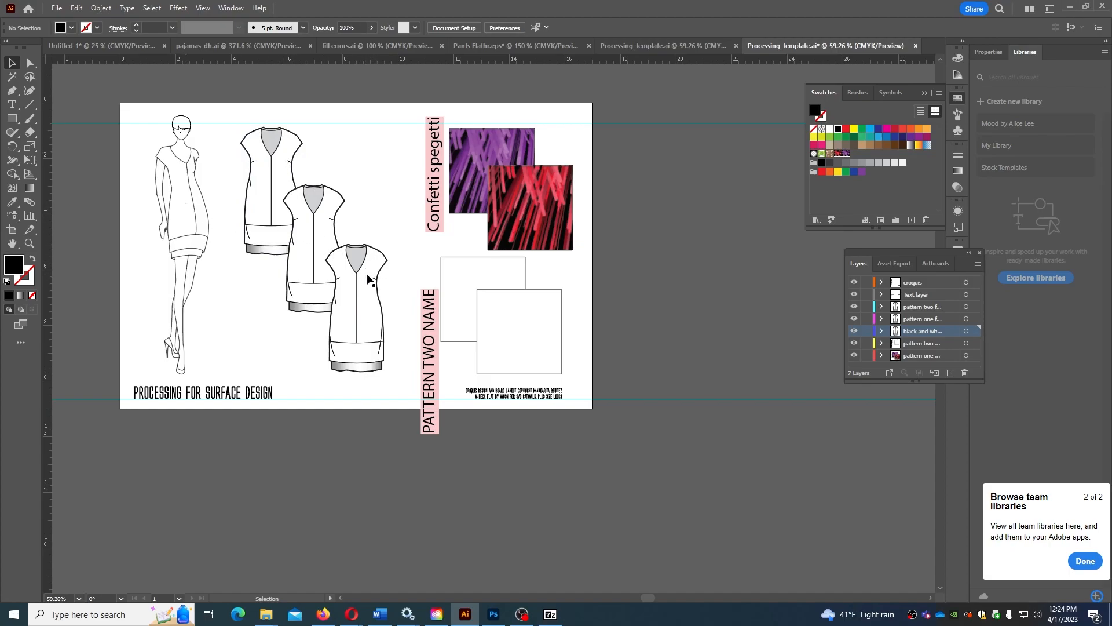
pyautogui.doubleClick(371, 311)
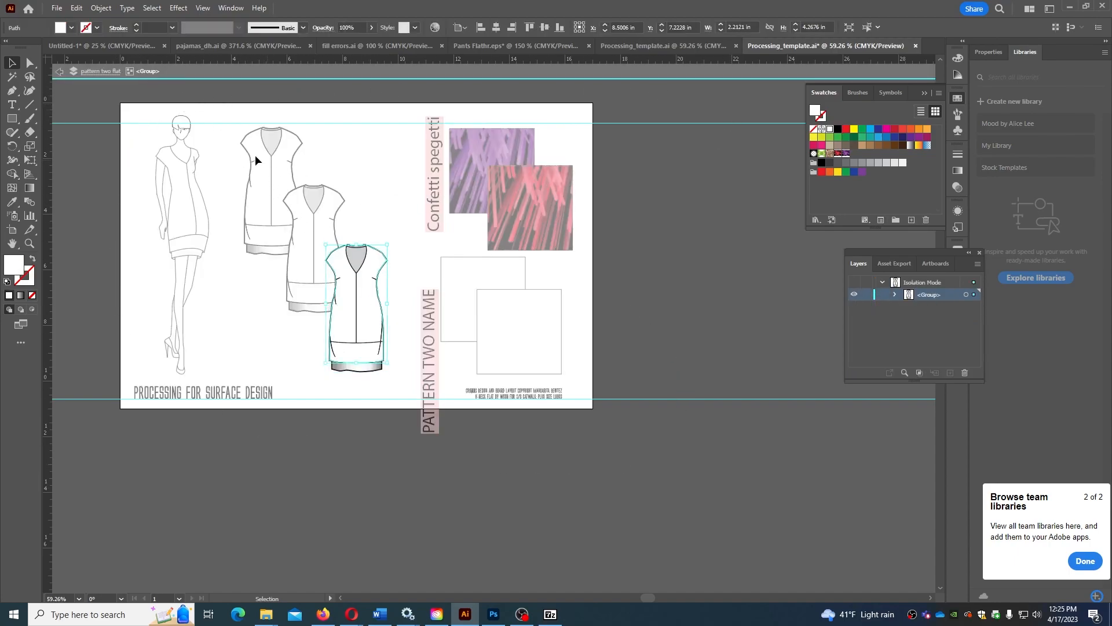
pyautogui.doubleClick(364, 304)
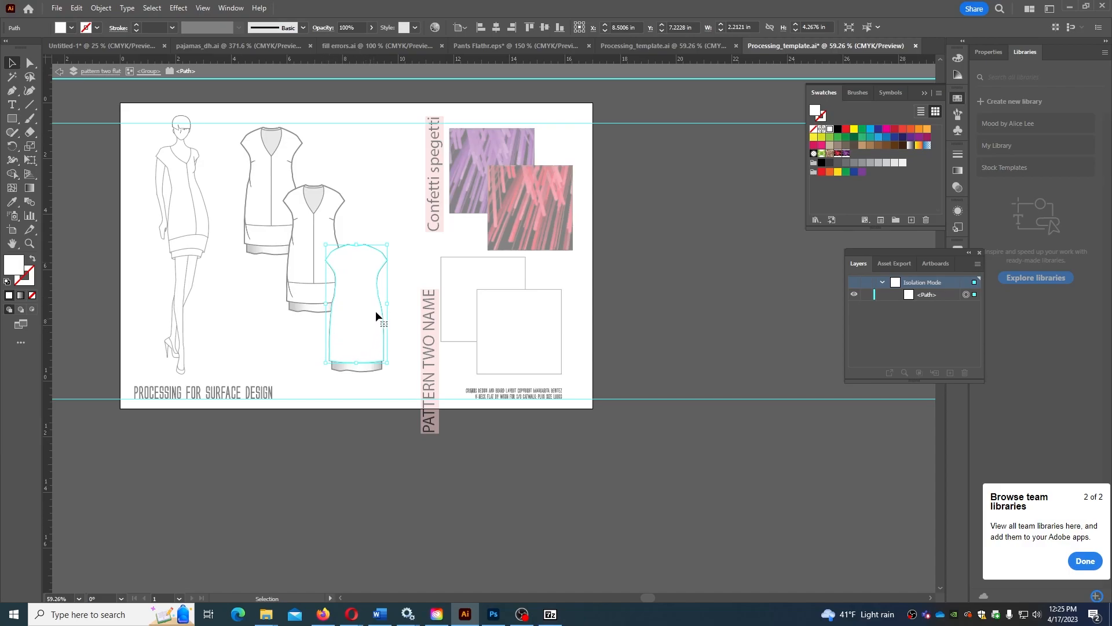
pyautogui.click(838, 154)
pyautogui.moveTo(367, 335)
pyautogui.mouseDown()
pyautogui.moveTo(371, 297)
pyautogui.moveTo(365, 327)
pyautogui.mouseUp()
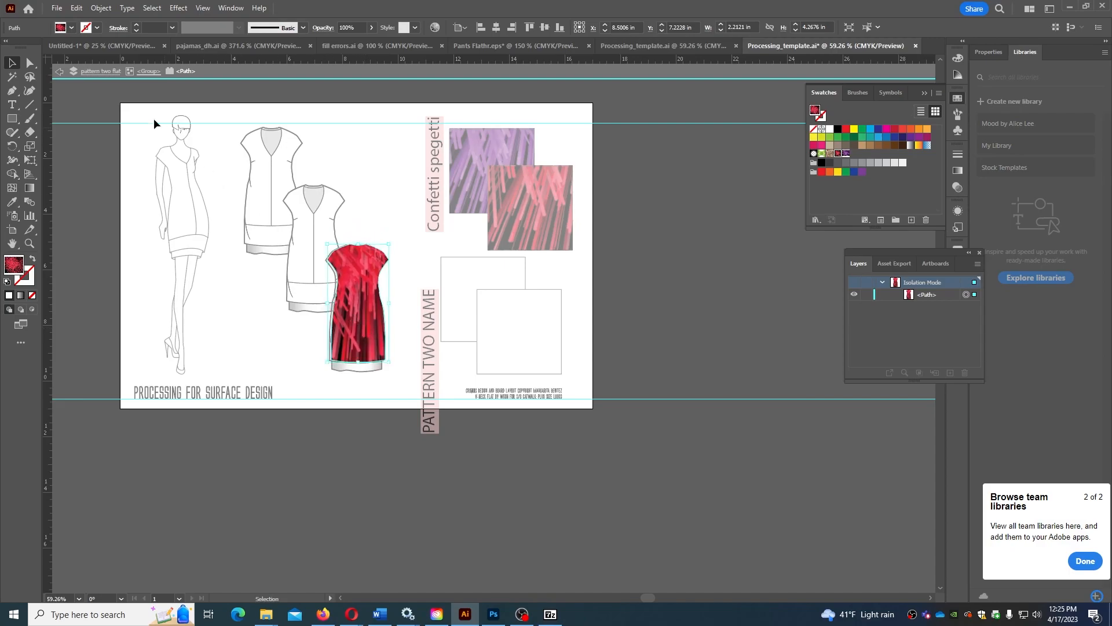
# - Turn off Transform Pattern Tiles in the general preferences and move the red dress shape off the front flat to shift its pattern
pyautogui.click(77, 8)
pyautogui.moveTo(105, 376)
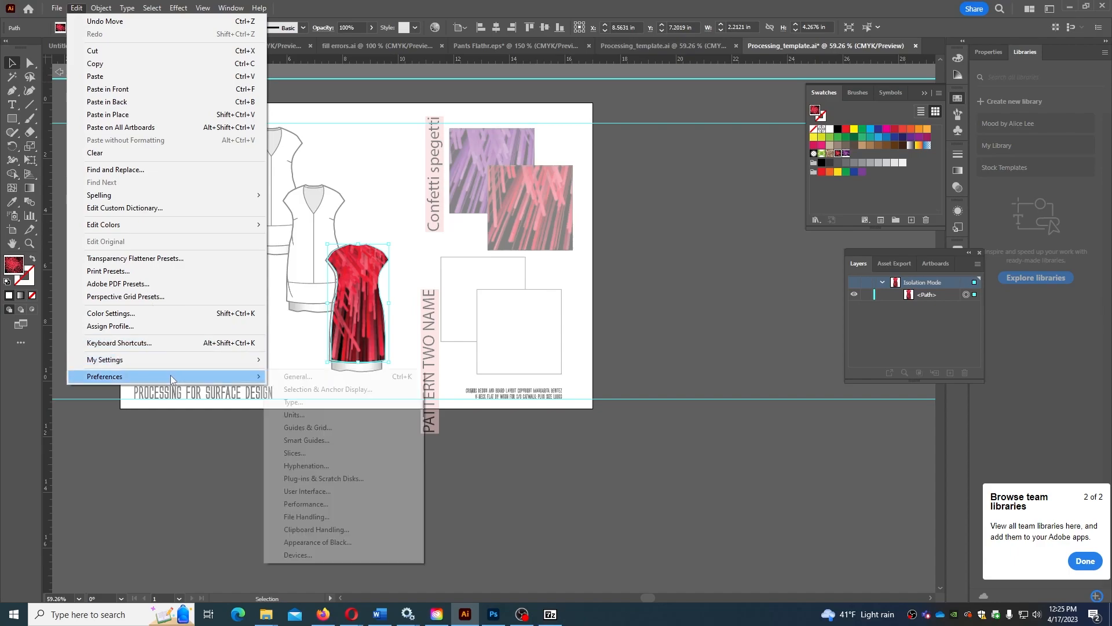
pyautogui.click(301, 377)
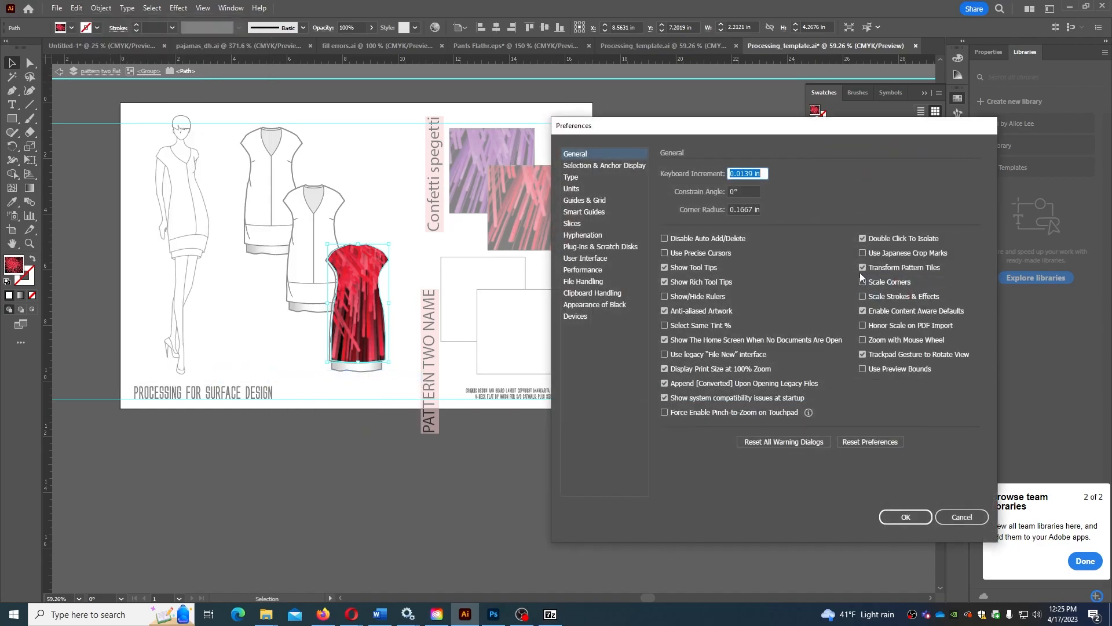
pyautogui.click(895, 517)
pyautogui.moveTo(362, 338); pyautogui.dragTo(426, 311)
# - Re-enable Transform Pattern Tiles, move the red shape back onto the front dress flat and exit isolation mode
pyautogui.click(104, 8)
pyautogui.moveTo(76, 9)
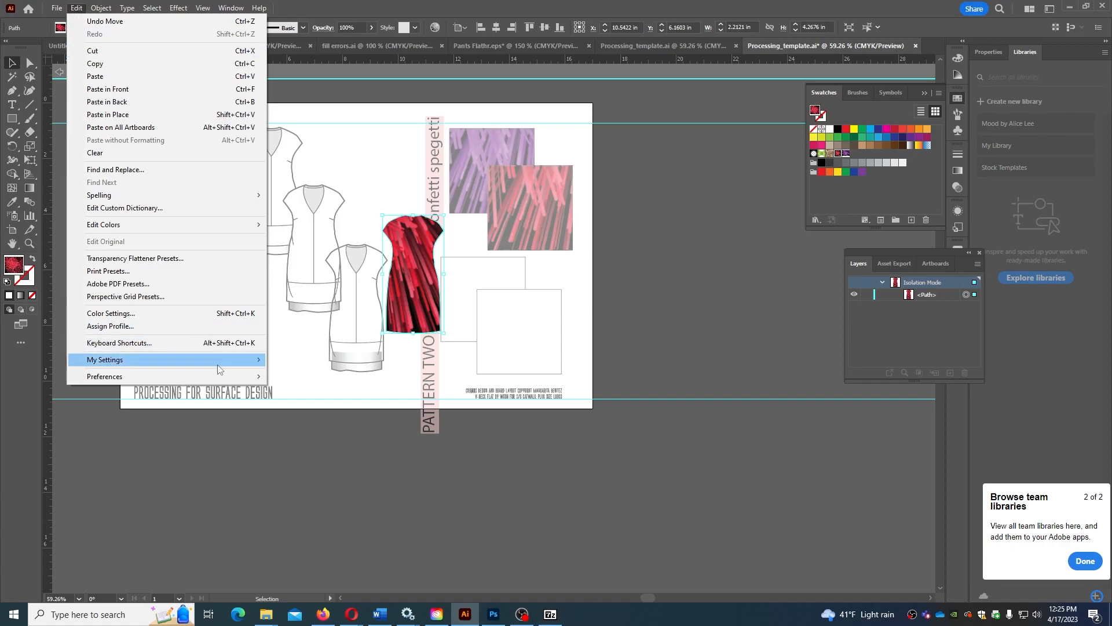
pyautogui.moveTo(230, 376)
pyautogui.click(294, 377)
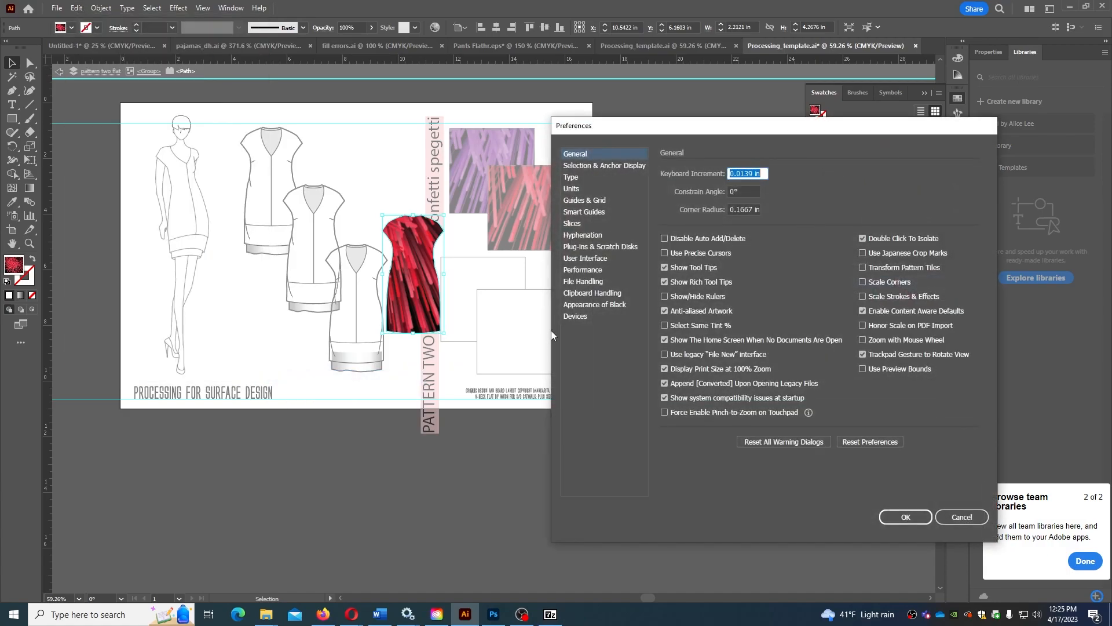
pyautogui.click(865, 269)
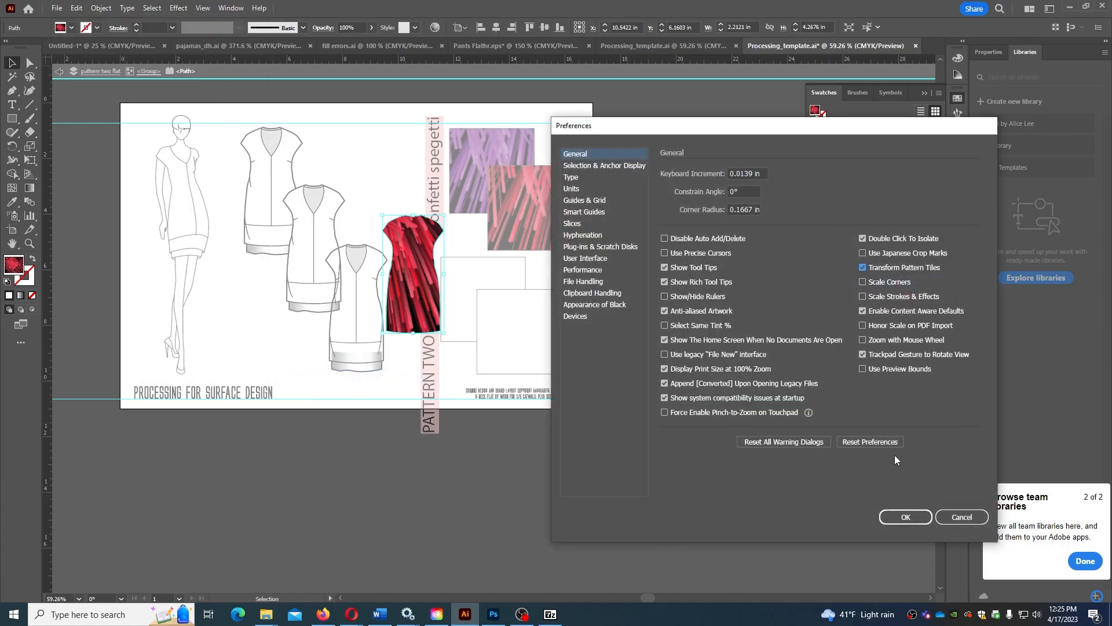
pyautogui.click(906, 517)
pyautogui.moveTo(412, 278); pyautogui.dragTo(355, 307)
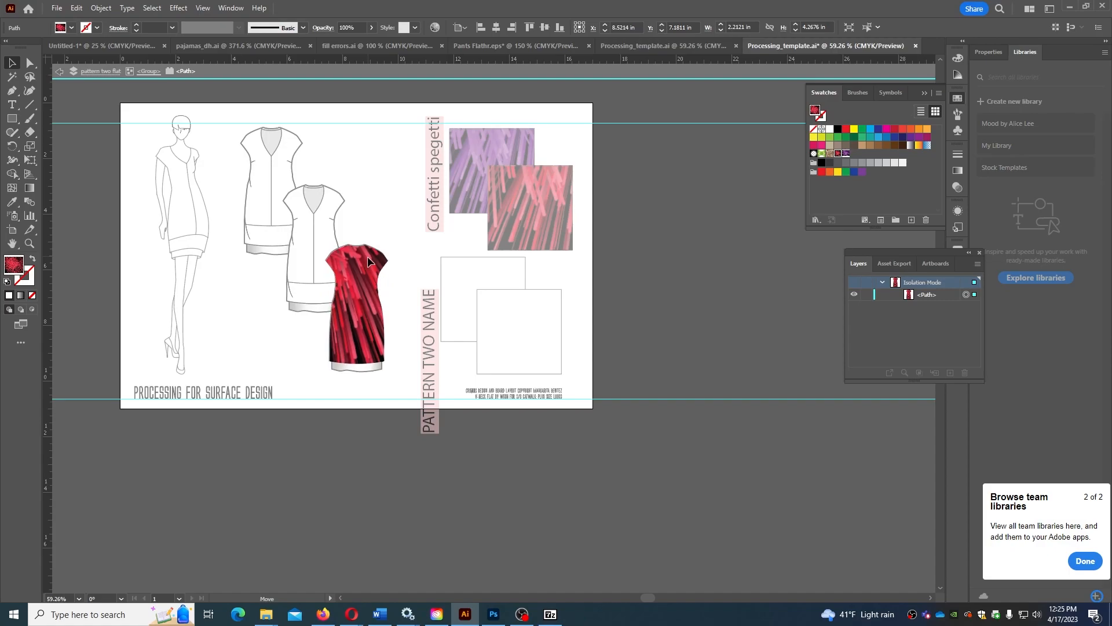
pyautogui.doubleClick(389, 86)
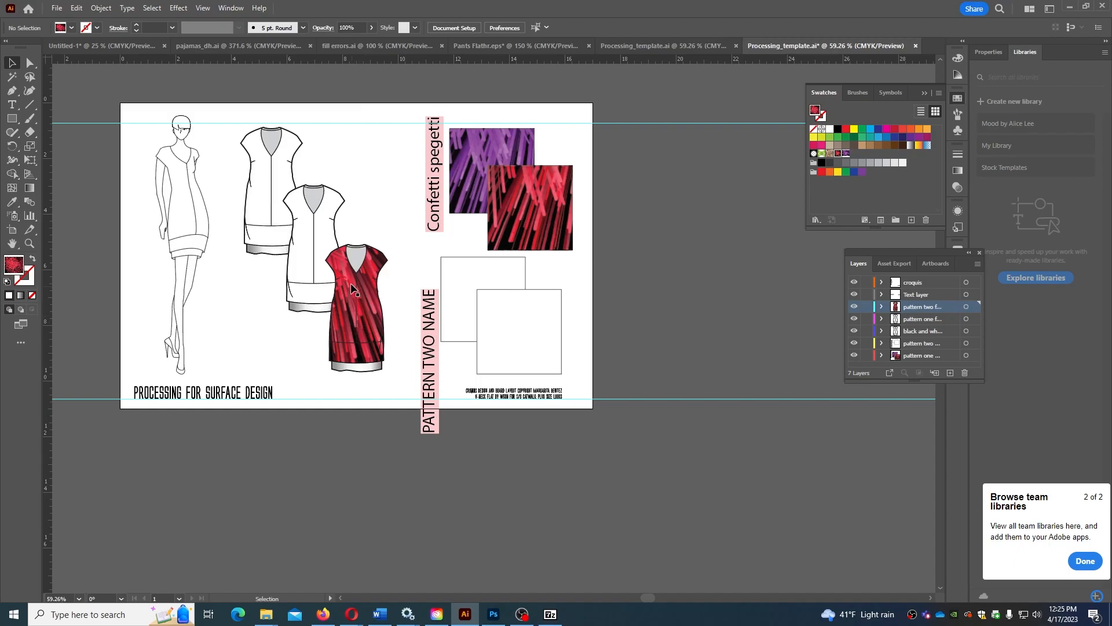
# - Isolate the body shape of the middle dress flat and fill it with the purple fireworks pattern swatch
pyautogui.doubleClick(329, 236)
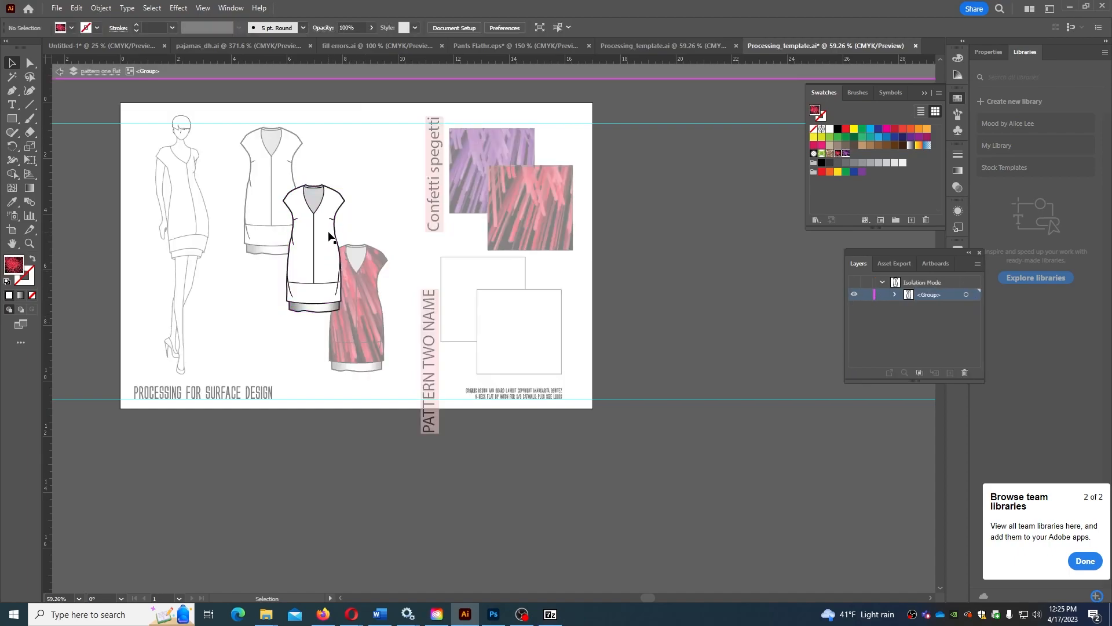
pyautogui.doubleClick(326, 240)
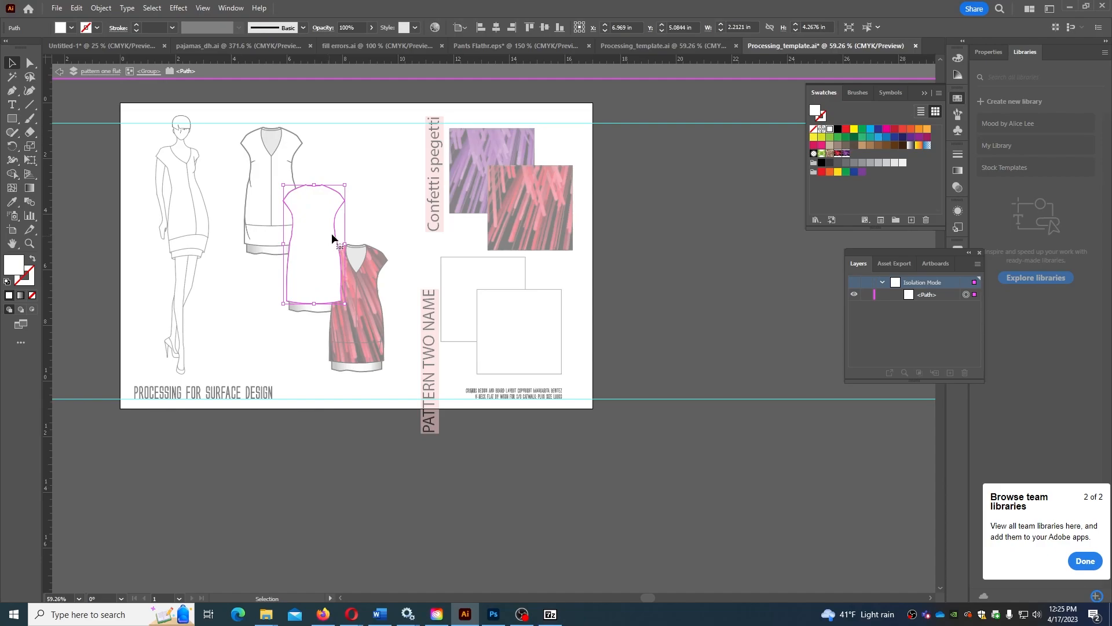
pyautogui.click(846, 155)
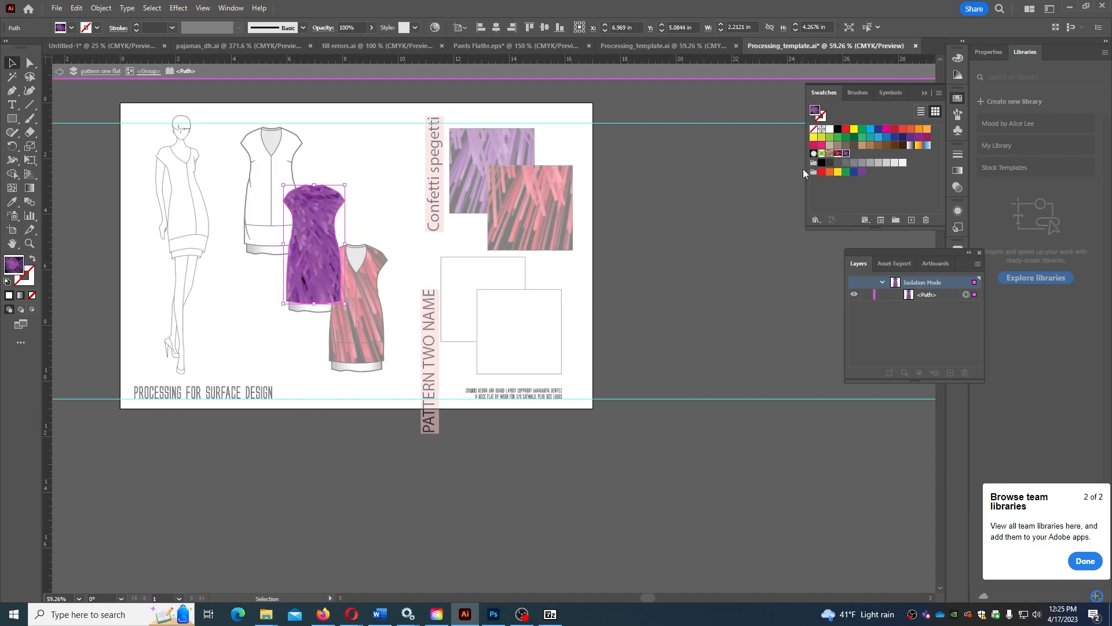
# - Disable Transform Pattern Tiles in the general preferences and move the purple dress shape off the middle flat to reveal different artwork
pyautogui.click(100, 7)
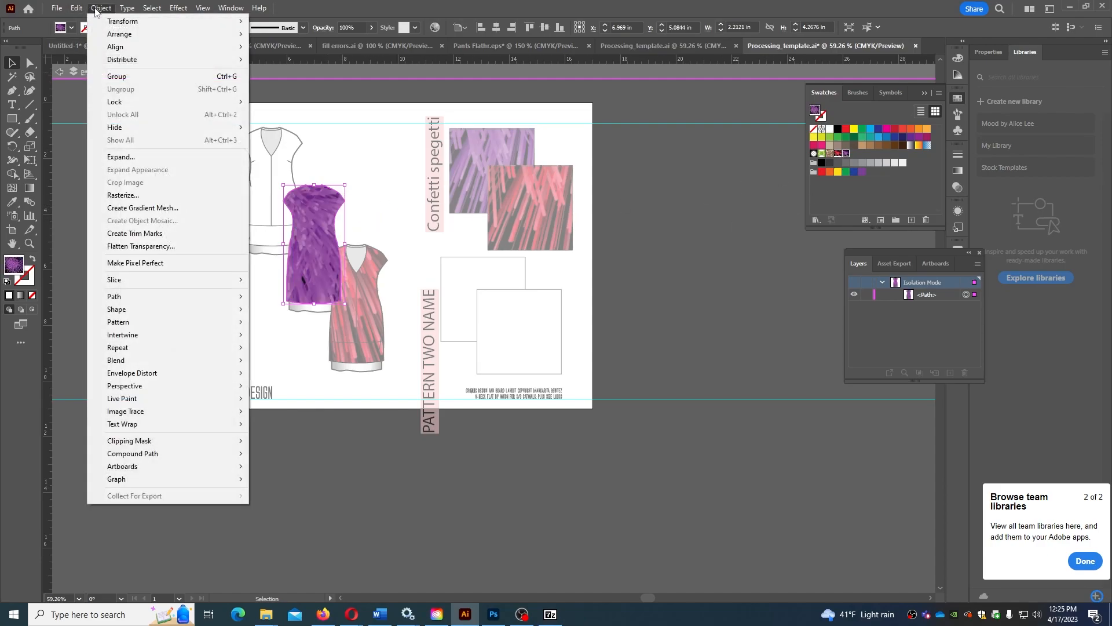
pyautogui.click(100, 8)
pyautogui.click(76, 7)
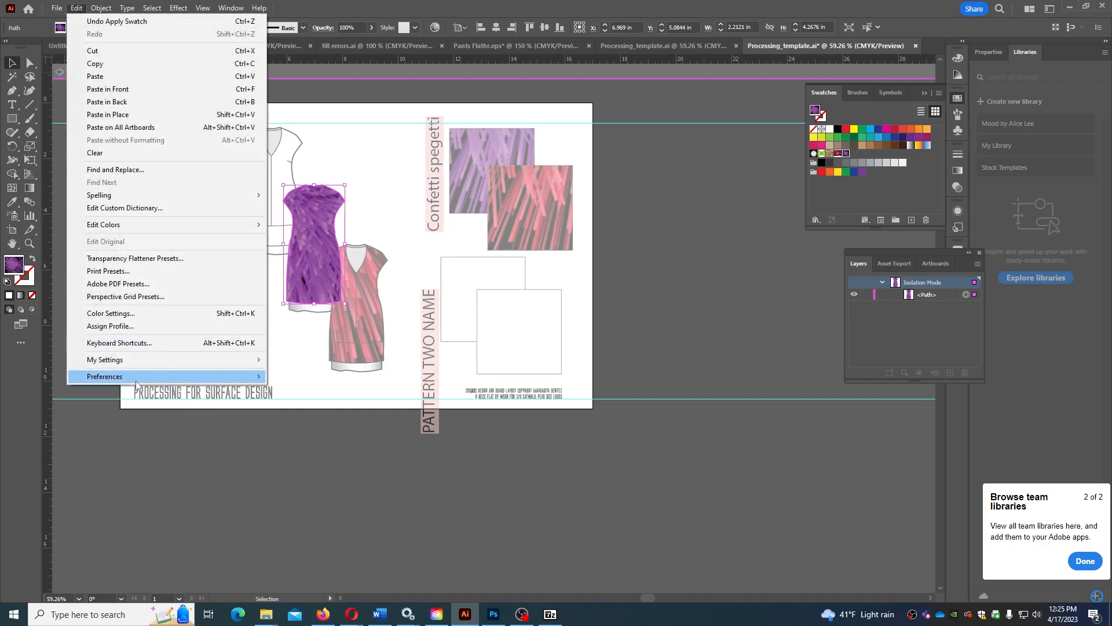
pyautogui.moveTo(256, 384)
pyautogui.click(297, 377)
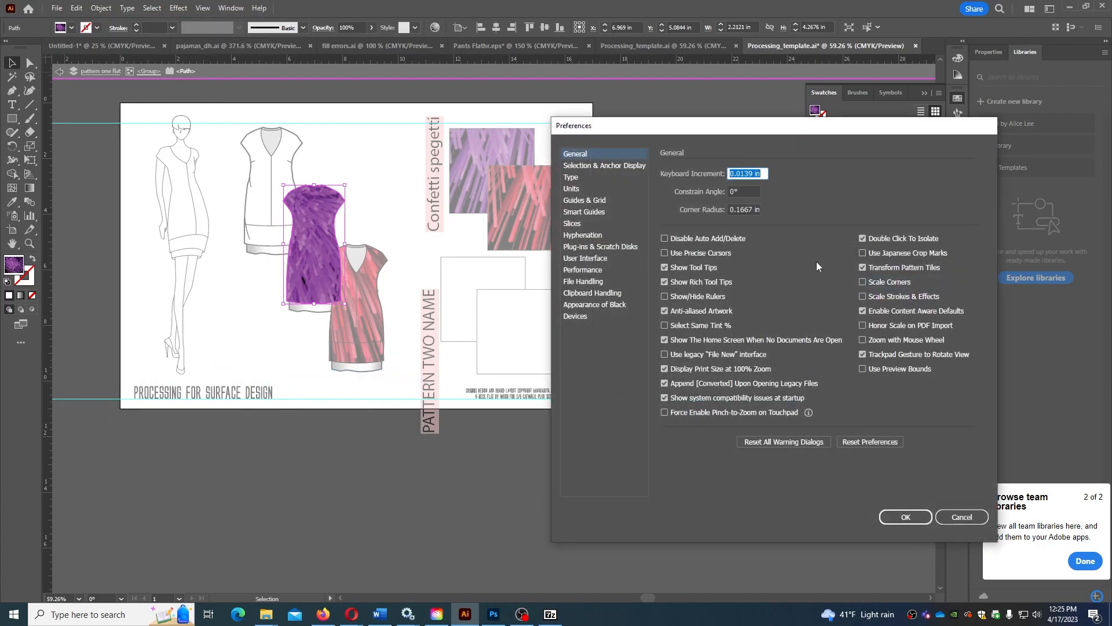
pyautogui.click(863, 267)
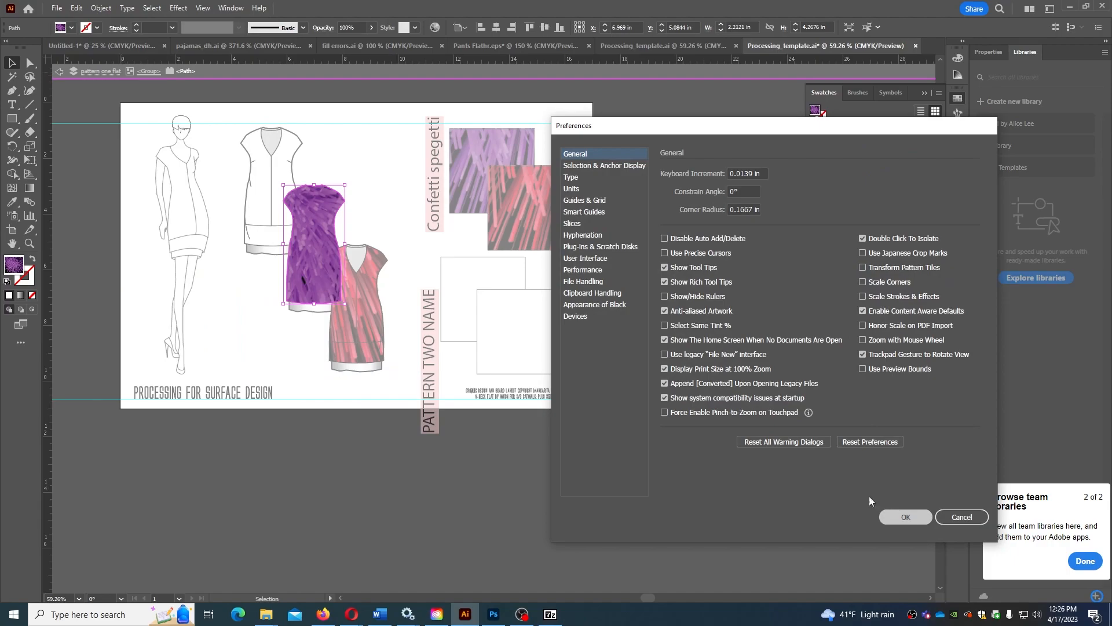
pyautogui.click(896, 511)
pyautogui.moveTo(324, 252); pyautogui.dragTo(417, 197)
# - Turn Transform Pattern Tiles back on, return the purple shape to the middle dress flat and leave isolation mode
pyautogui.click(76, 9)
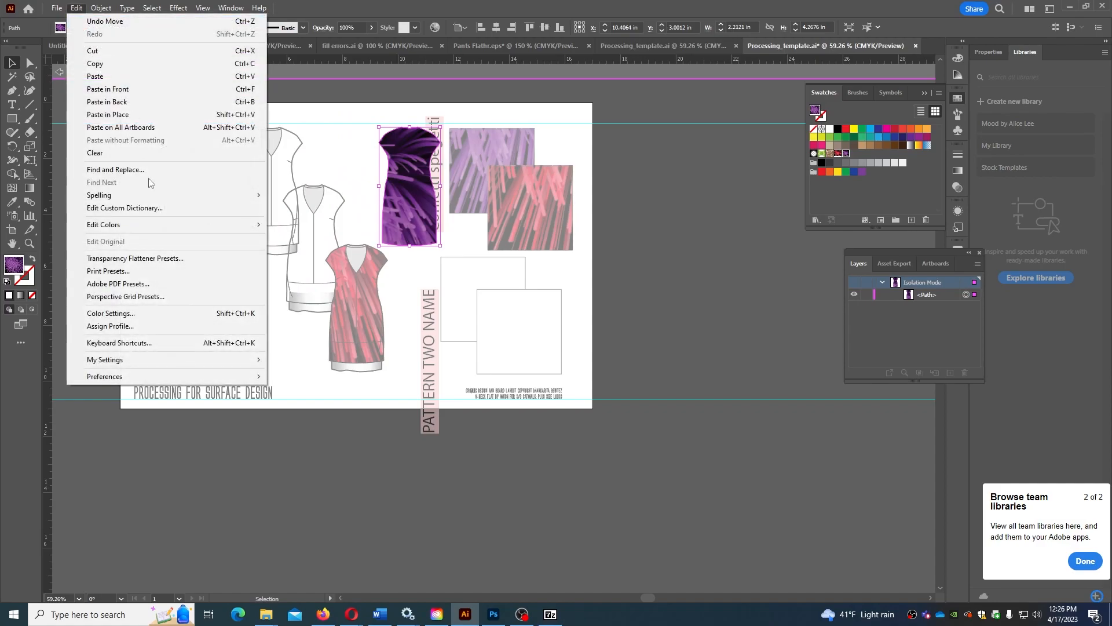
pyautogui.moveTo(231, 378)
pyautogui.click(326, 378)
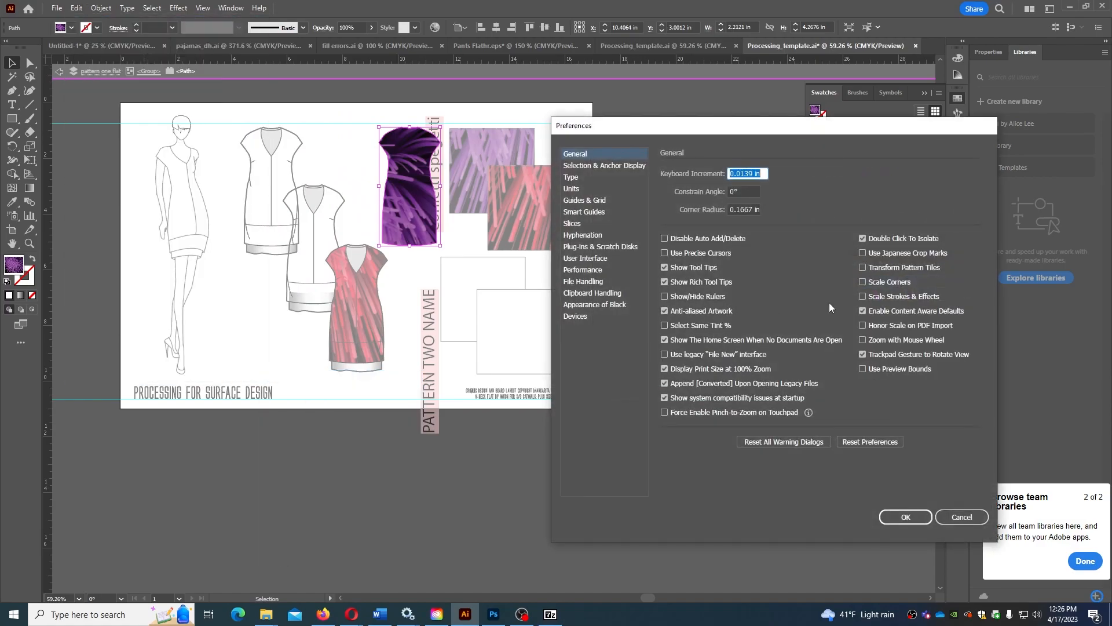
pyautogui.click(863, 268)
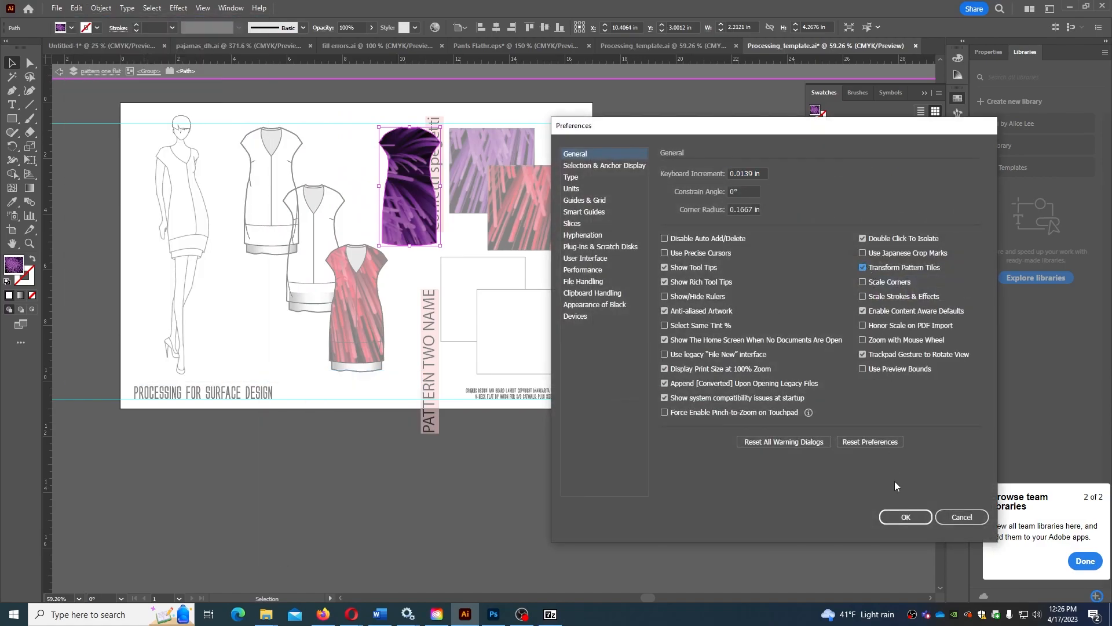
pyautogui.click(906, 517)
pyautogui.moveTo(418, 214); pyautogui.dragTo(324, 270)
pyautogui.doubleClick(456, 98)
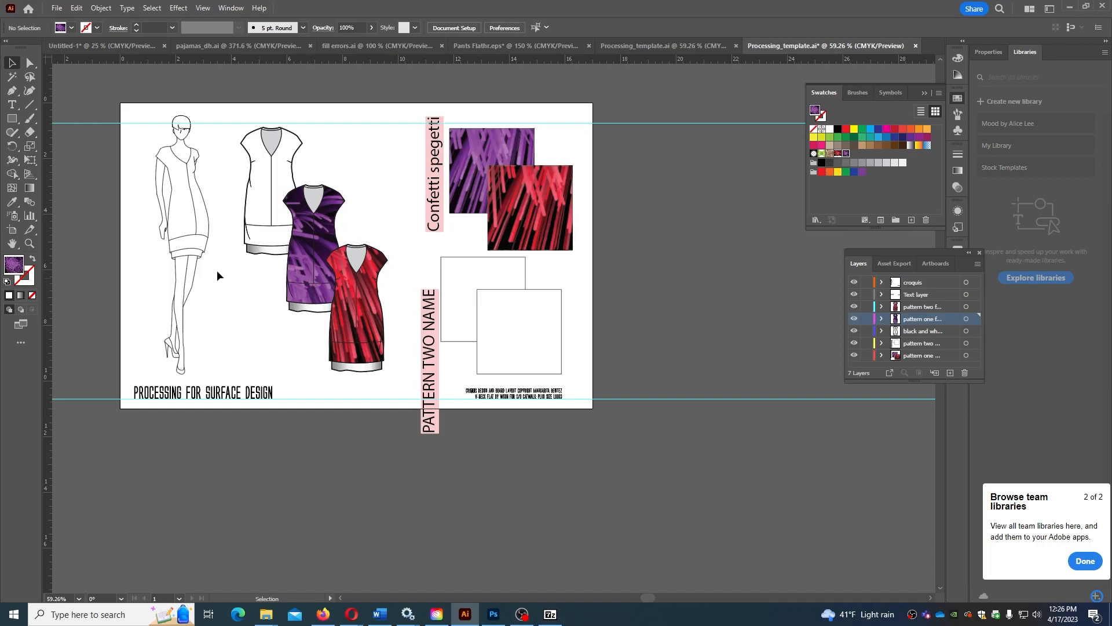
# - Fill the dress body on the fashion croquis with the red fireworks pattern swatch and deselect it
pyautogui.click(170, 200)
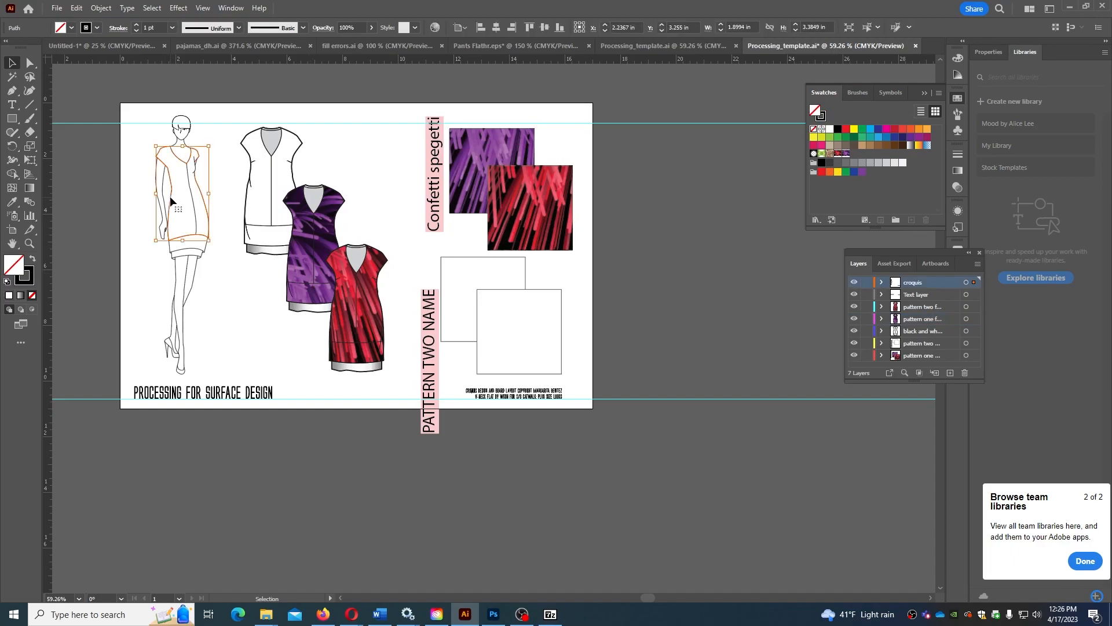
pyautogui.click(838, 154)
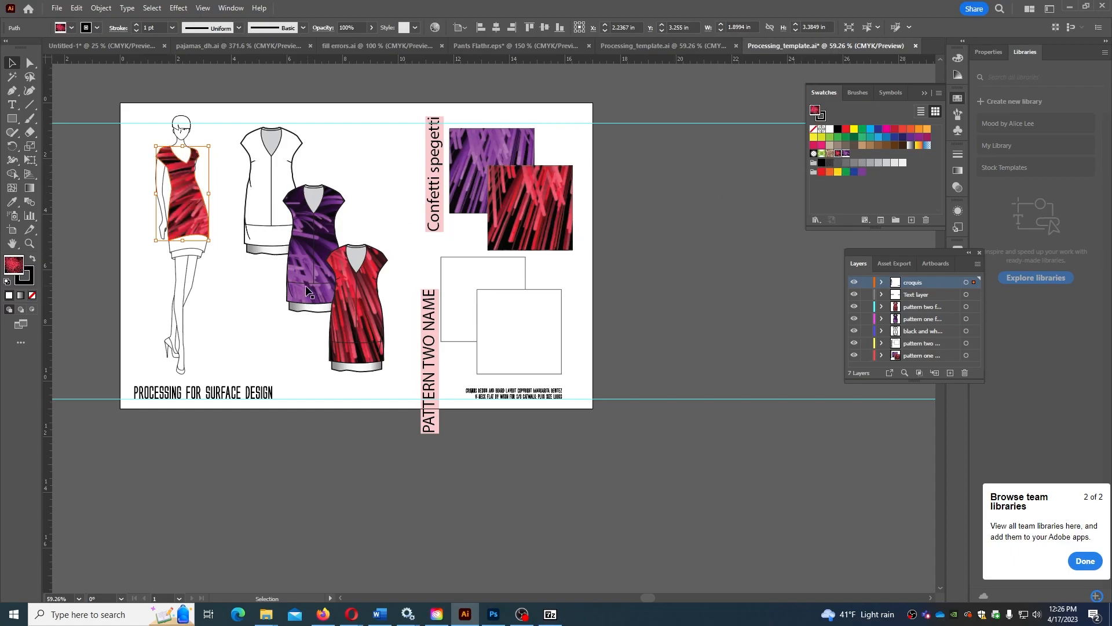
pyautogui.click(249, 281)
pyautogui.press('/')
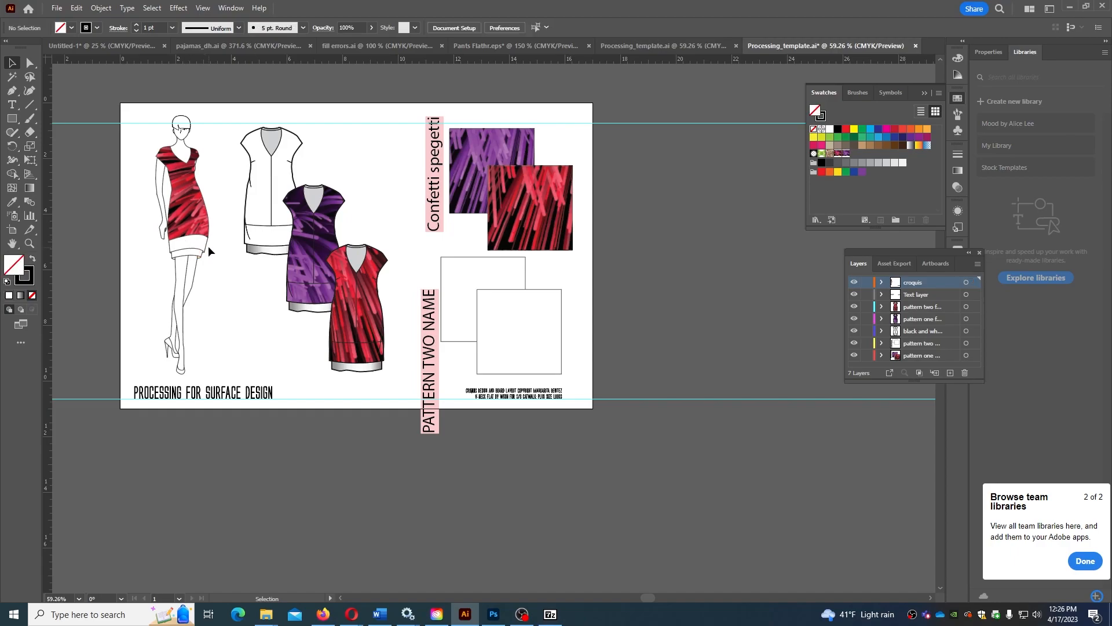
# - Fill the upper hem band of the croquis dress with the purple fireworks pattern swatch
pyautogui.click(207, 248)
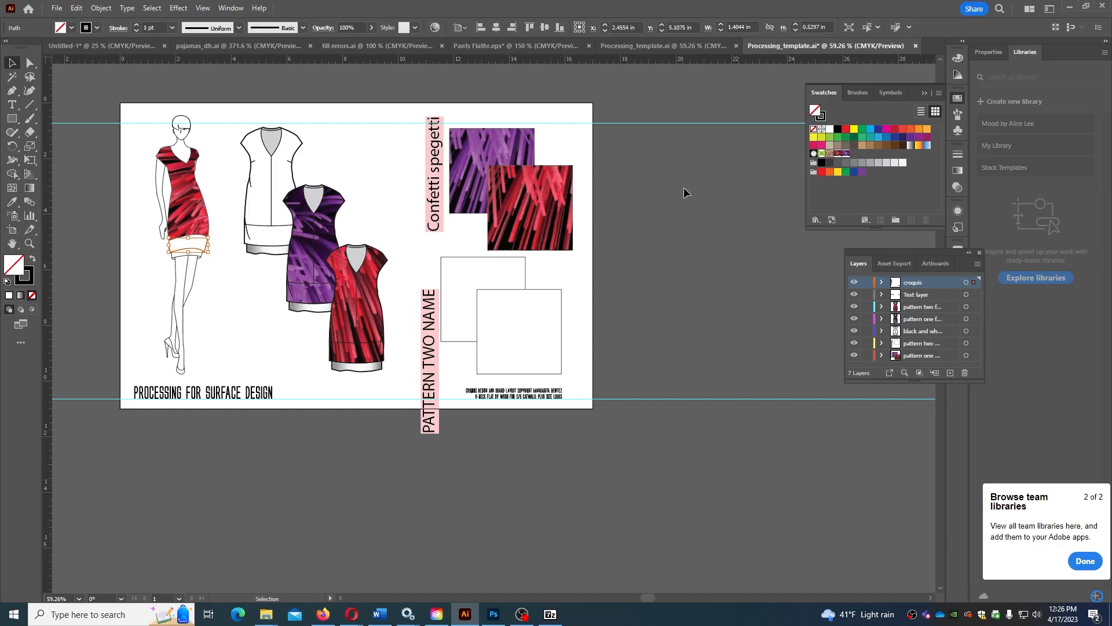
pyautogui.click(846, 153)
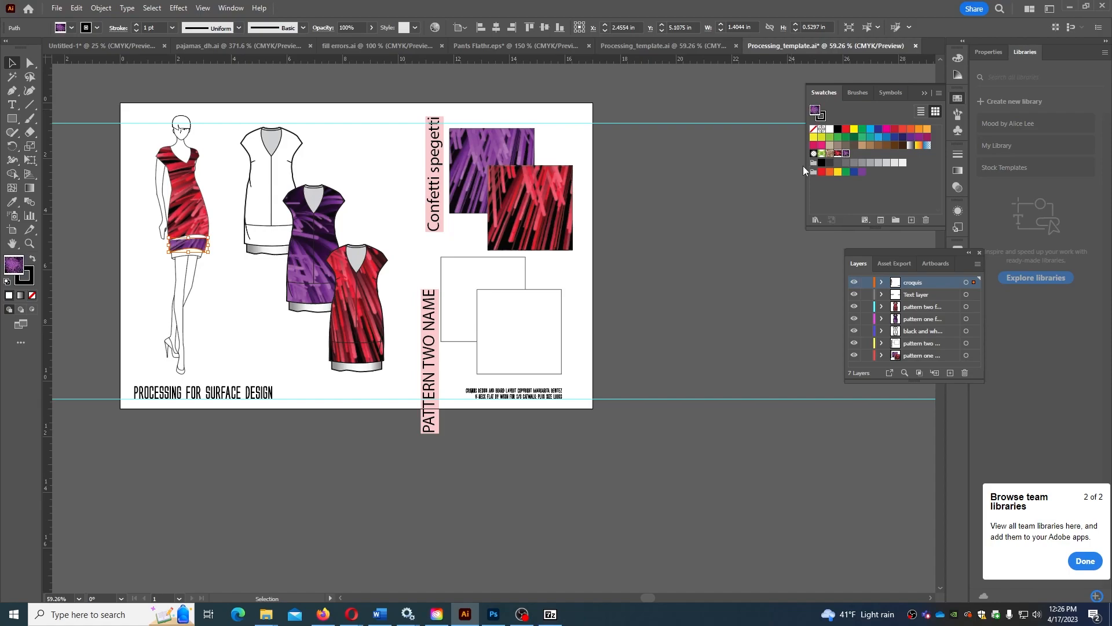
pyautogui.click(266, 278)
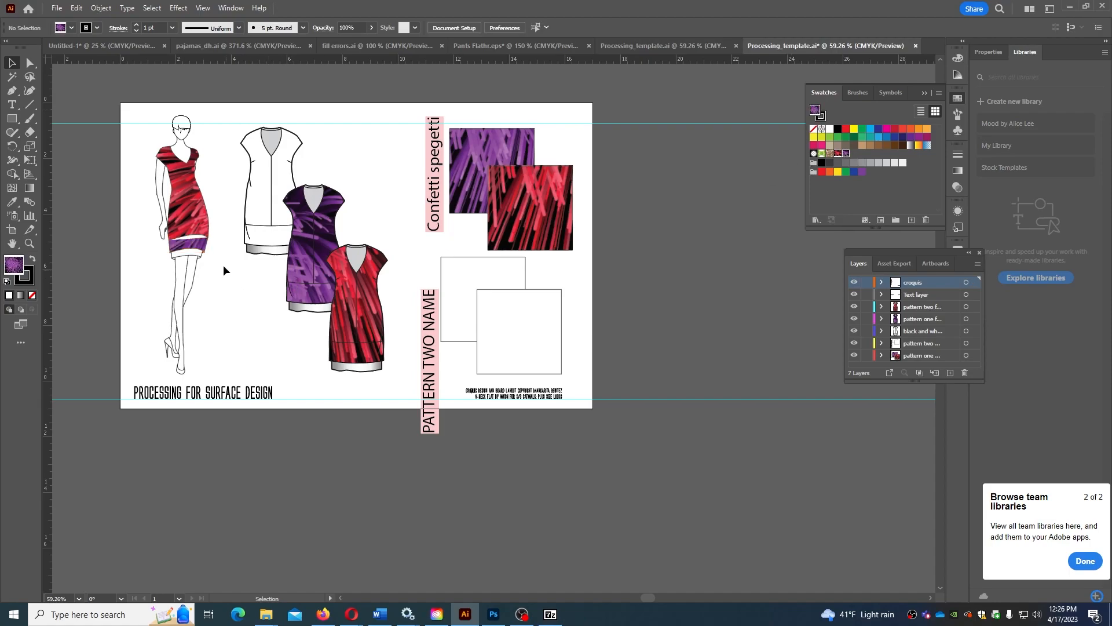
# - Move the purple hem band slightly up so it meets the red body of the croquis dress
pyautogui.click(194, 245)
pyautogui.click(198, 227)
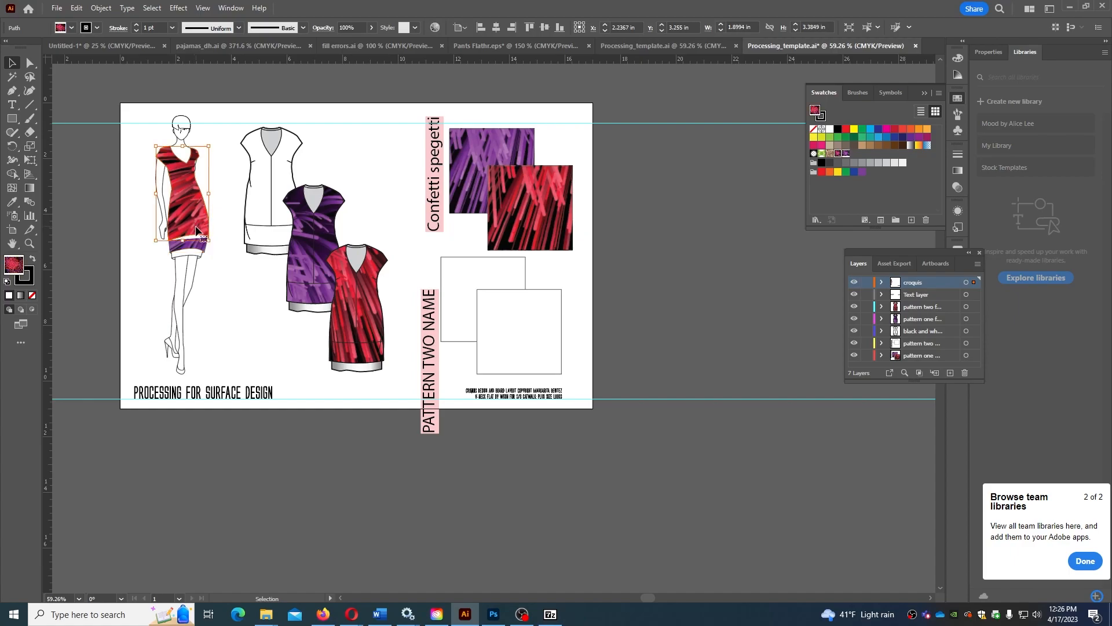
pyautogui.click(196, 247)
pyautogui.moveTo(190, 240); pyautogui.dragTo(197, 230)
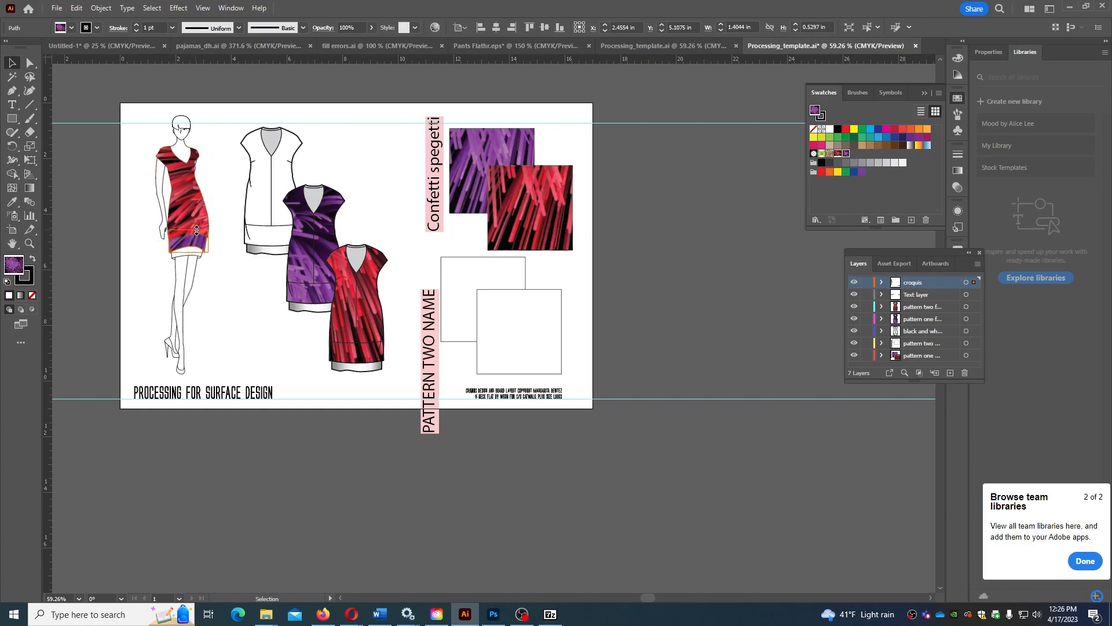
pyautogui.click(225, 269)
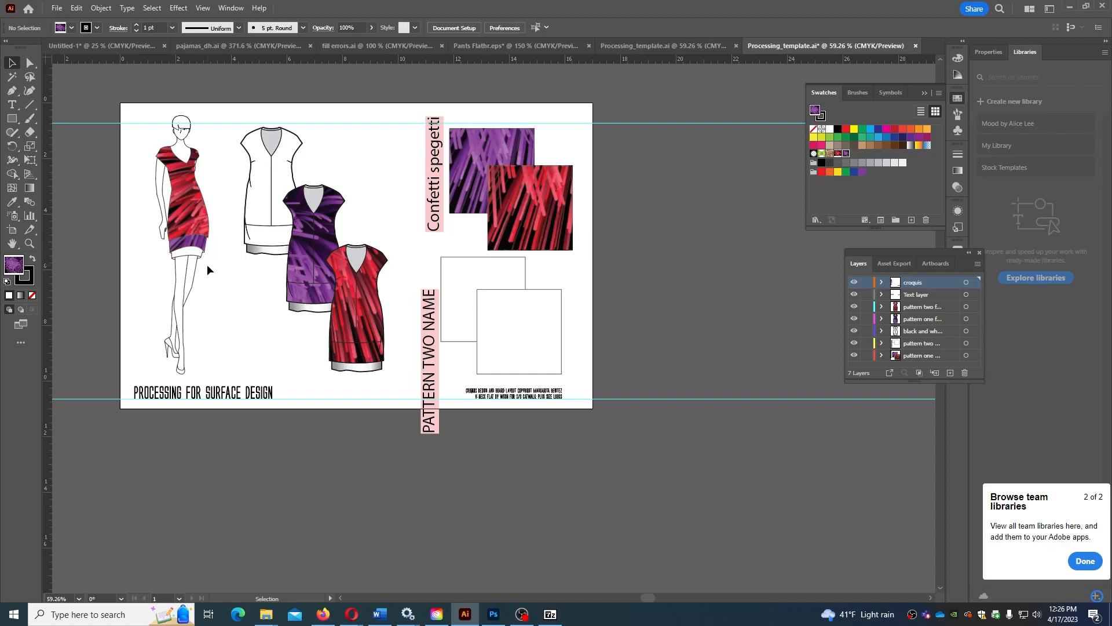
# - Fill the lowest hem band of the croquis dress with the red fireworks pattern swatch
pyautogui.click(200, 252)
pyautogui.click(838, 155)
pyautogui.moveTo(188, 252); pyautogui.dragTo(199, 263)
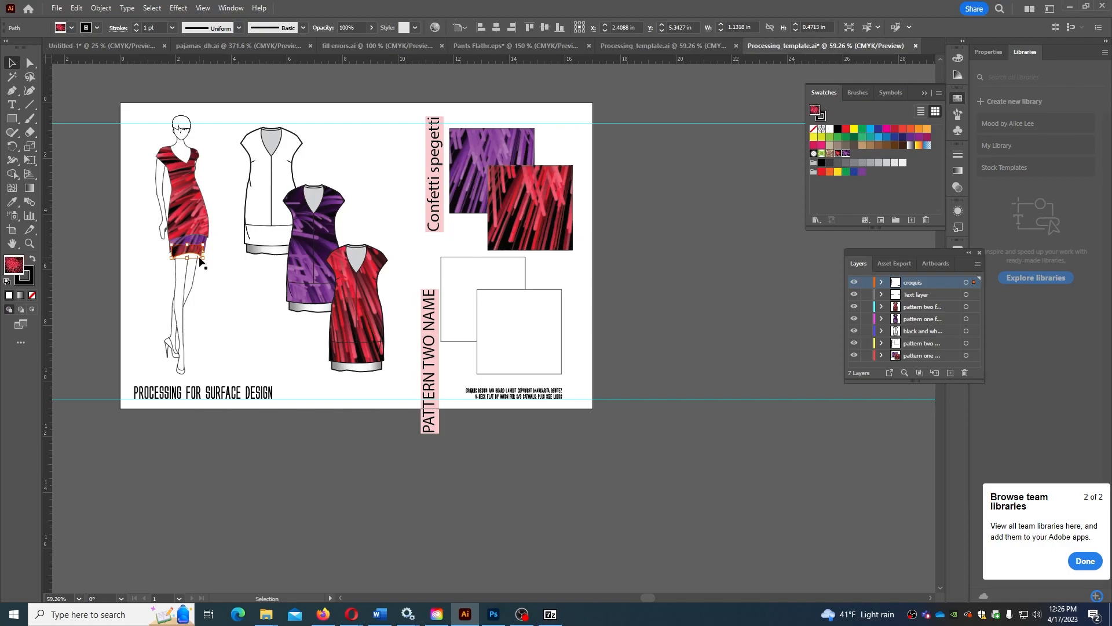
pyautogui.click(212, 274)
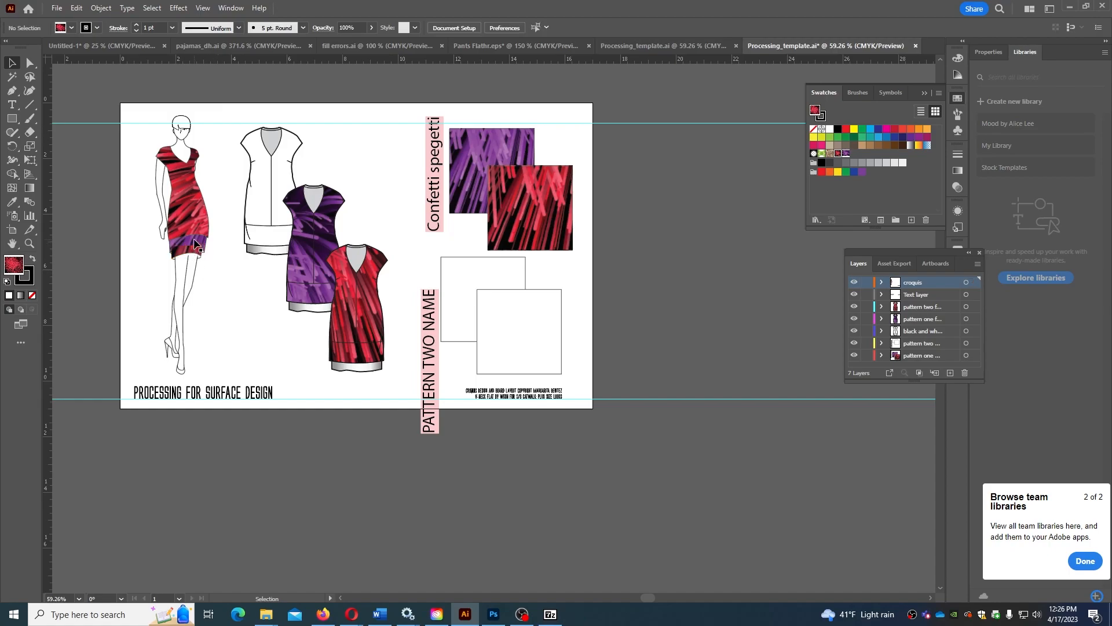
# - Move the croquis dress's red lowest hem band below the purple hem band in the croquis layer's stacking order and deselect it
pyautogui.click(881, 283)
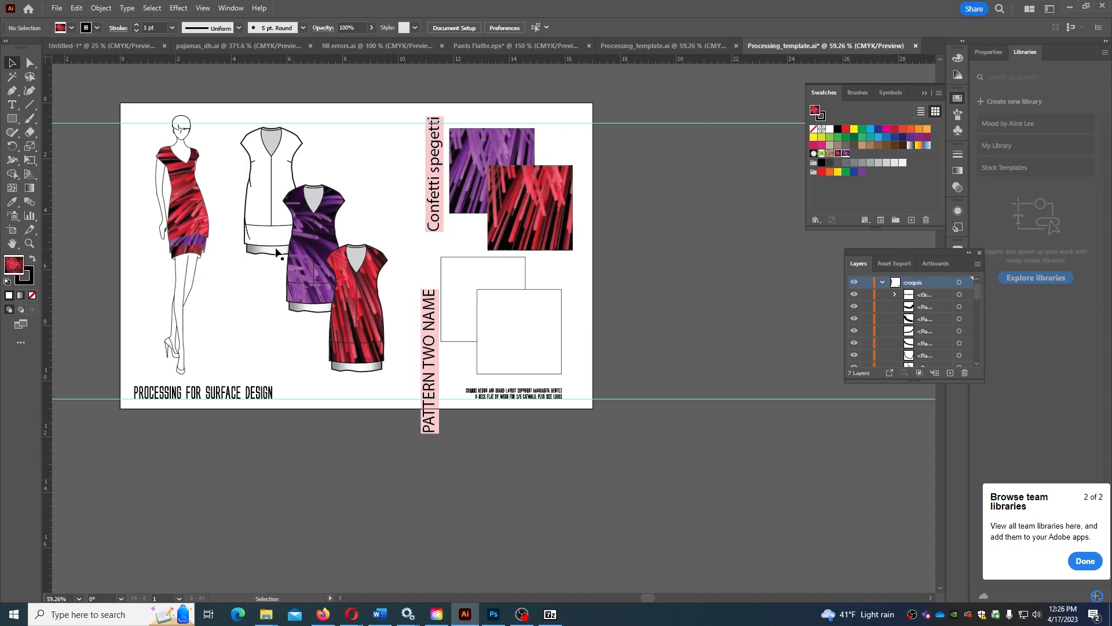
pyautogui.click(200, 255)
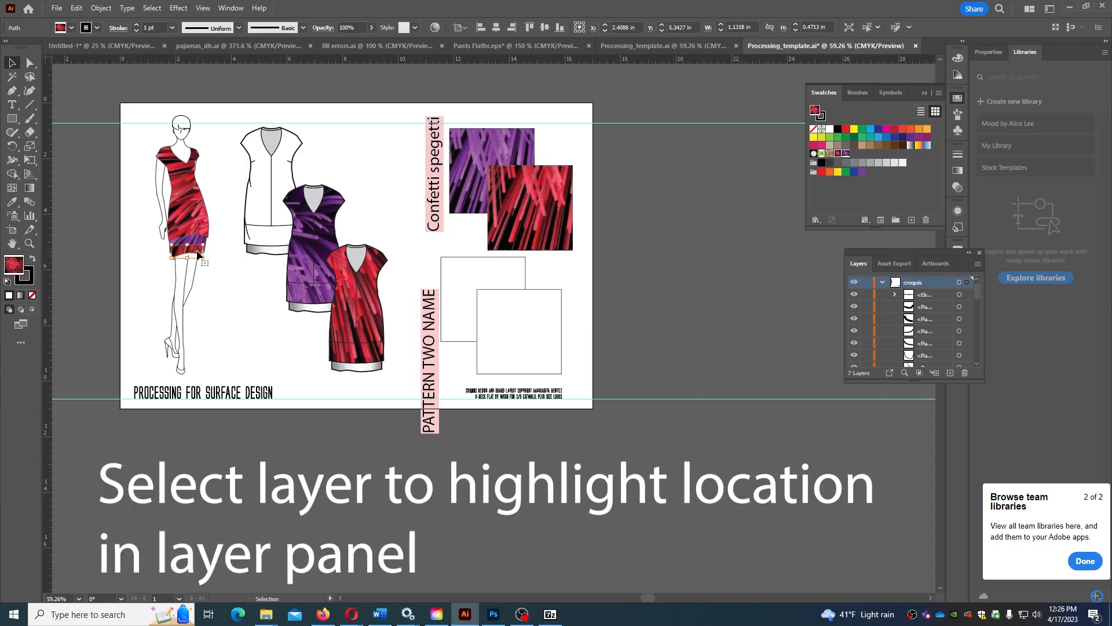
pyautogui.moveTo(928, 382); pyautogui.dragTo(929, 489)
pyautogui.scroll(-5, 979, 385)
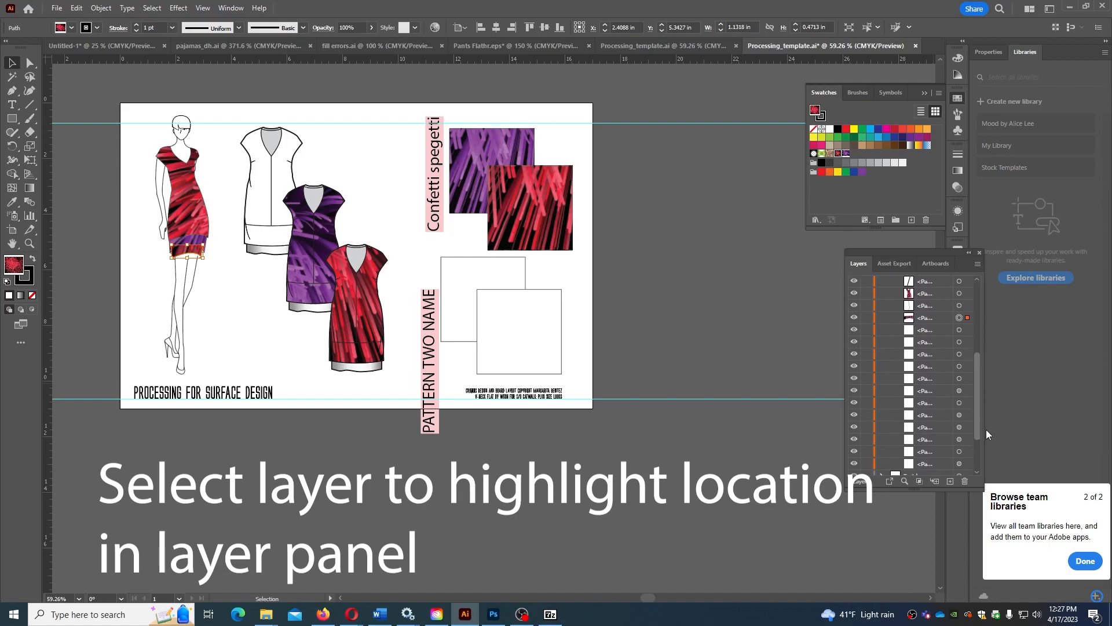
pyautogui.click(924, 320)
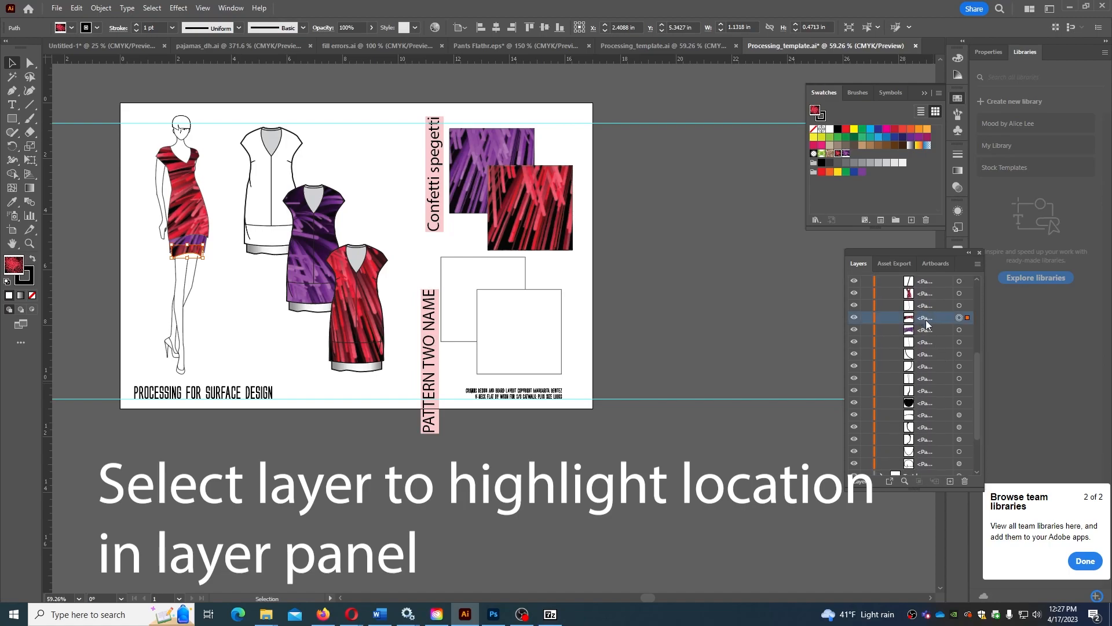
pyautogui.moveTo(926, 323); pyautogui.dragTo(928, 338)
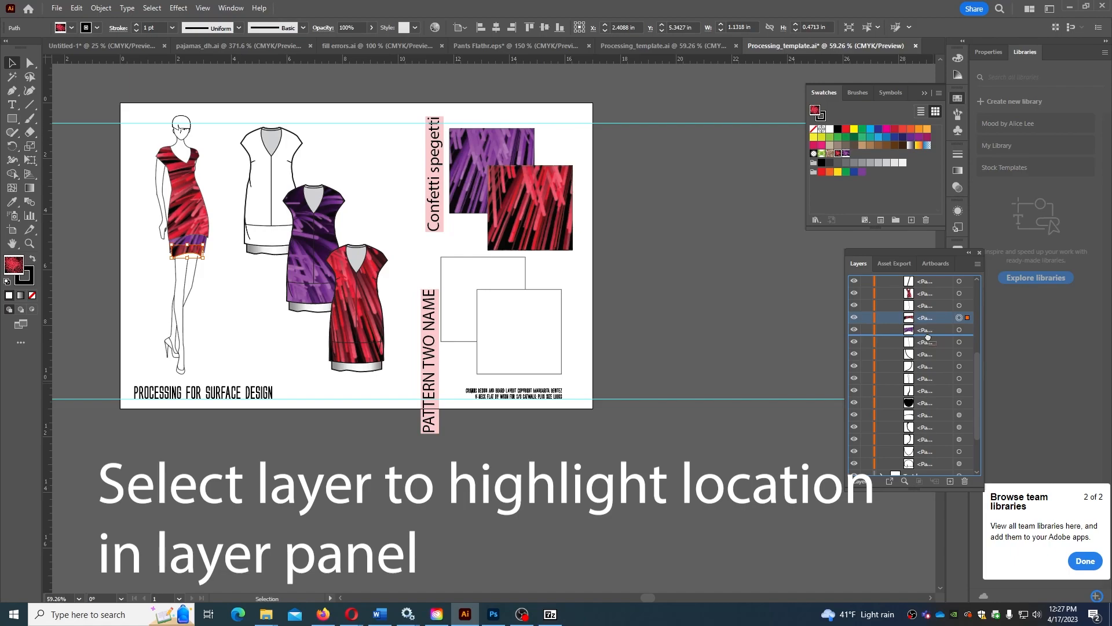
pyautogui.moveTo(928, 341); pyautogui.dragTo(928, 341)
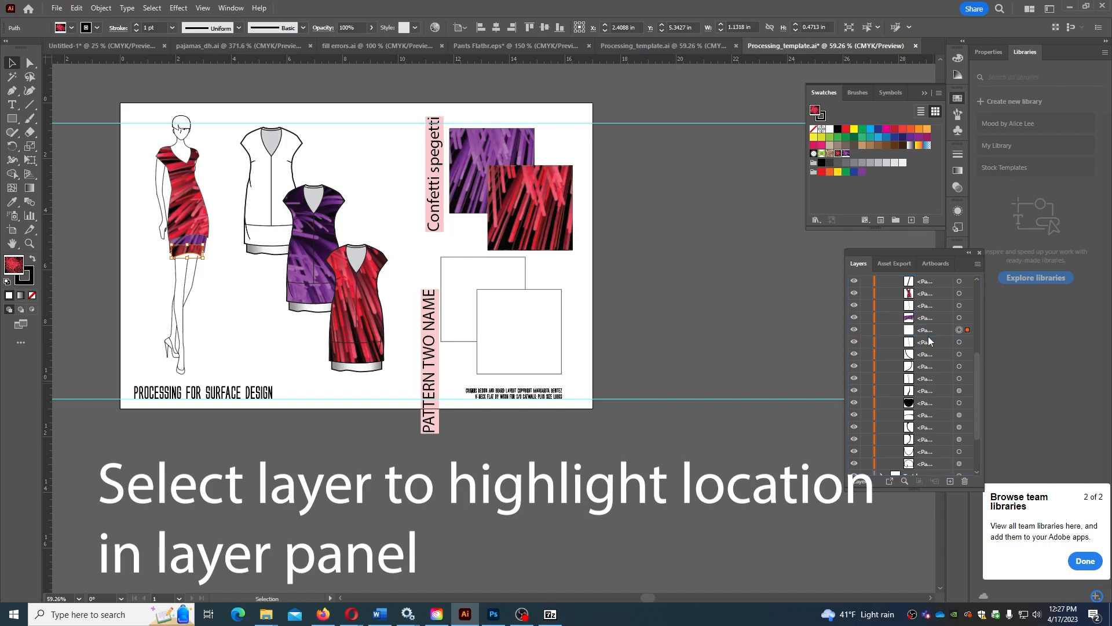
pyautogui.click(223, 265)
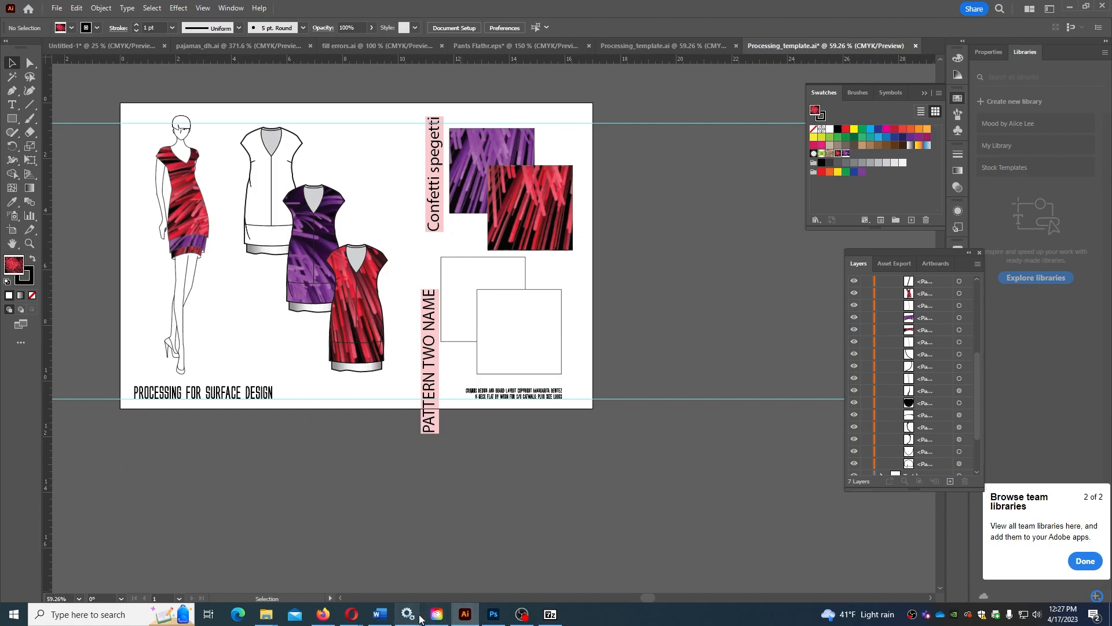
# - Switch to the OpenProcessing browser window, go back from the Fireworks sketch and open 3D_cube_generator_alpha.exe from the 3D category
pyautogui.moveTo(361, 615)
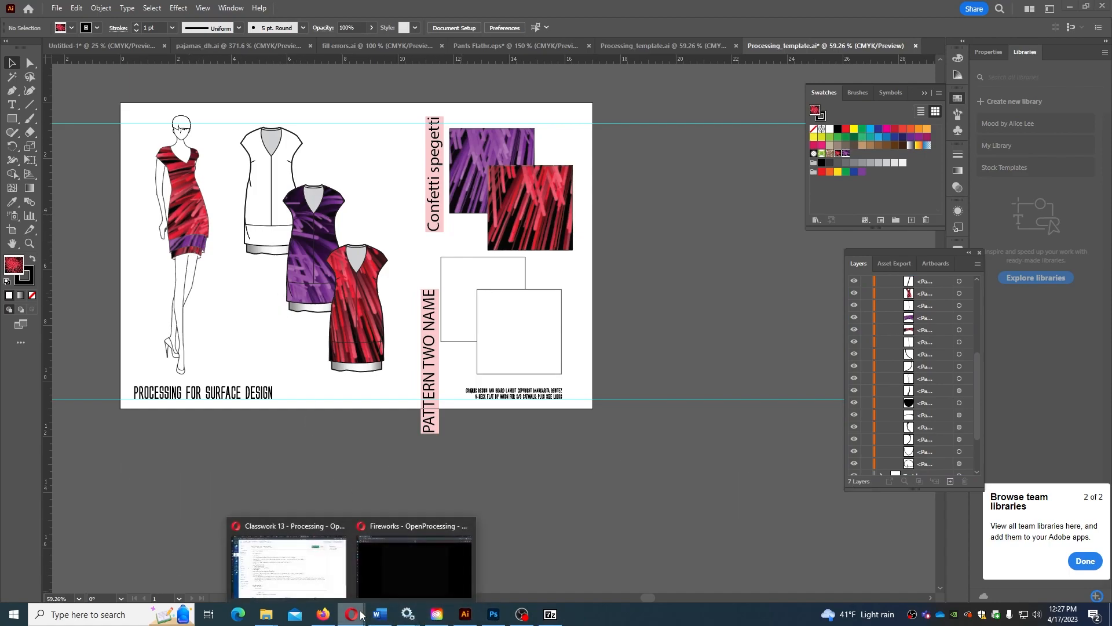
pyautogui.click(399, 569)
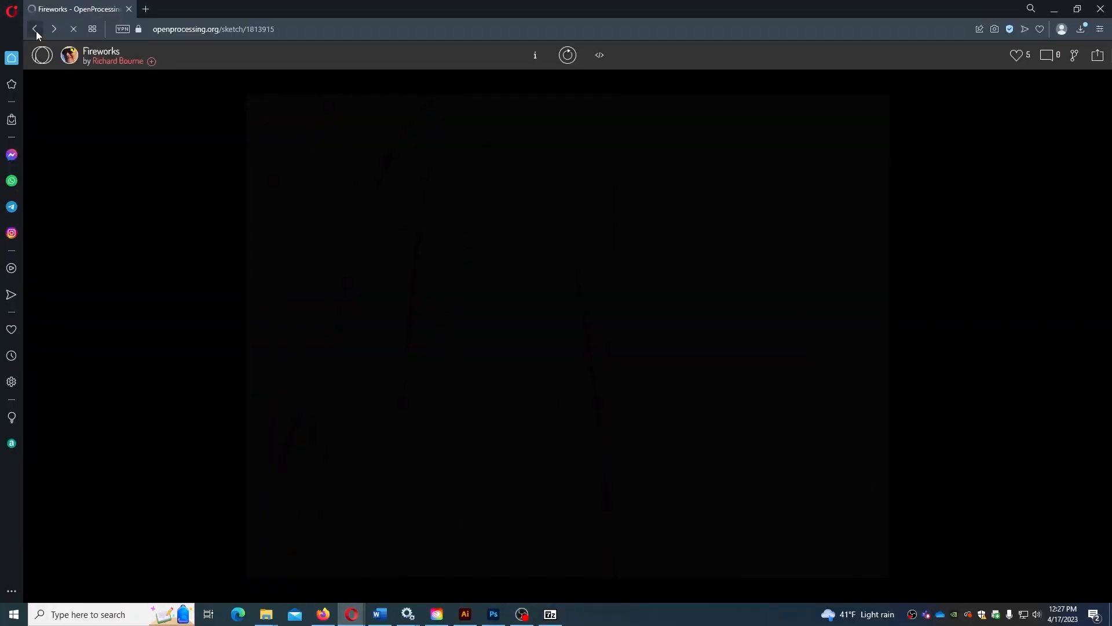
pyautogui.click(36, 30)
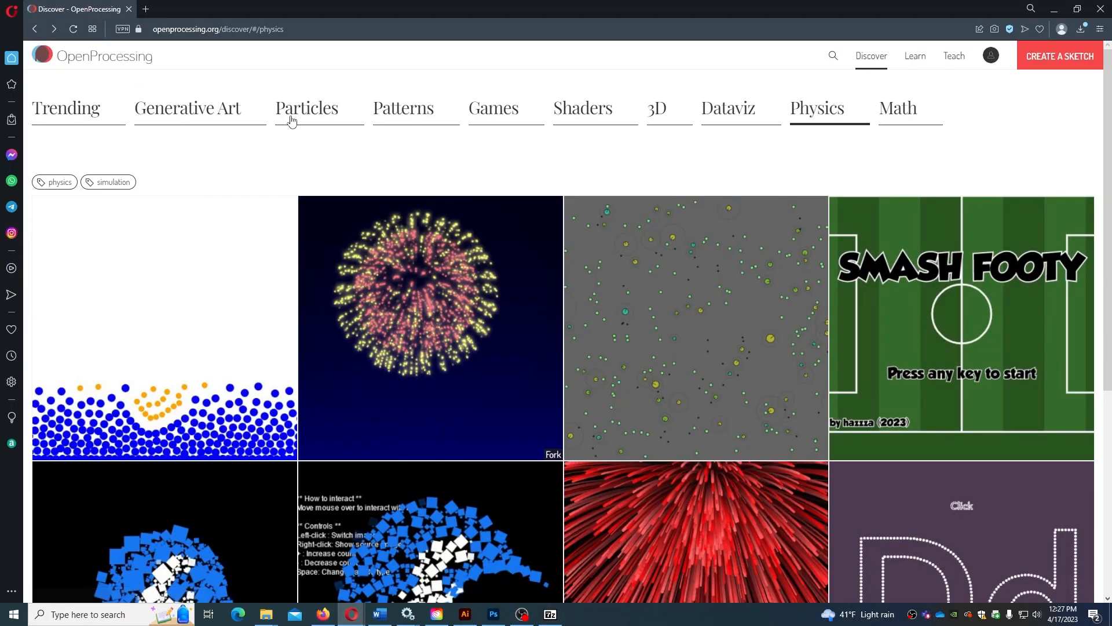
pyautogui.click(650, 125)
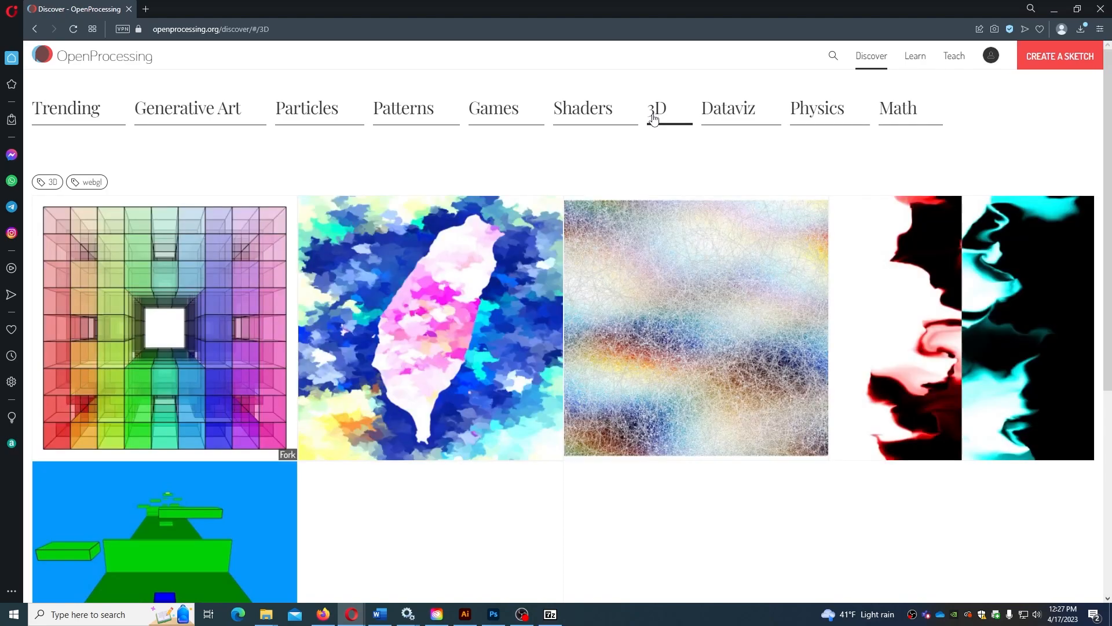
pyautogui.scroll(-6, 412, 318)
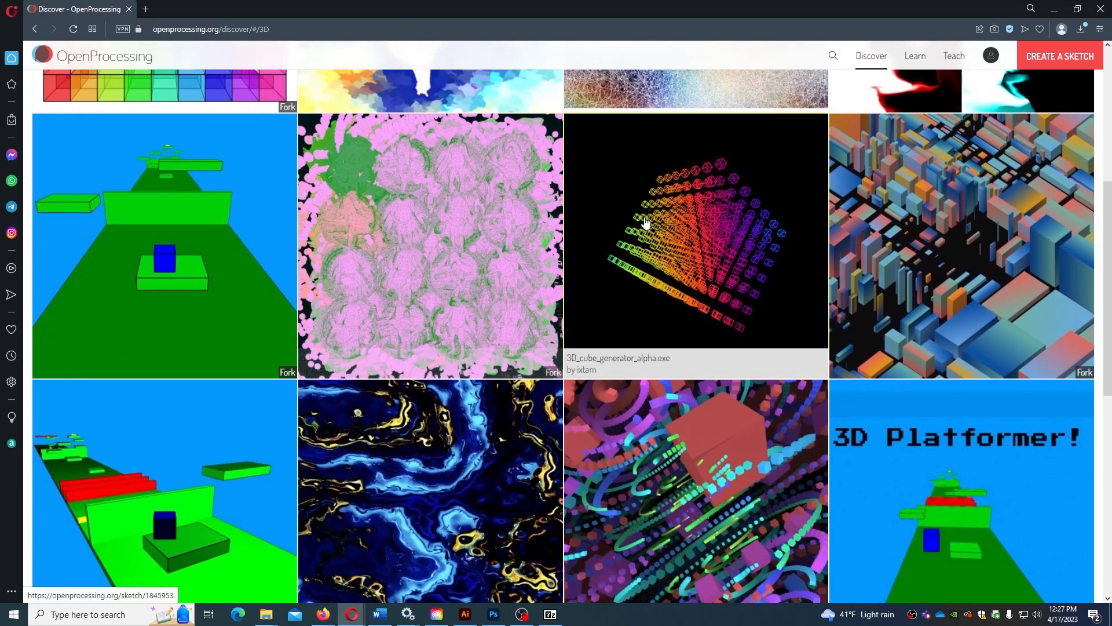
pyautogui.click(647, 223)
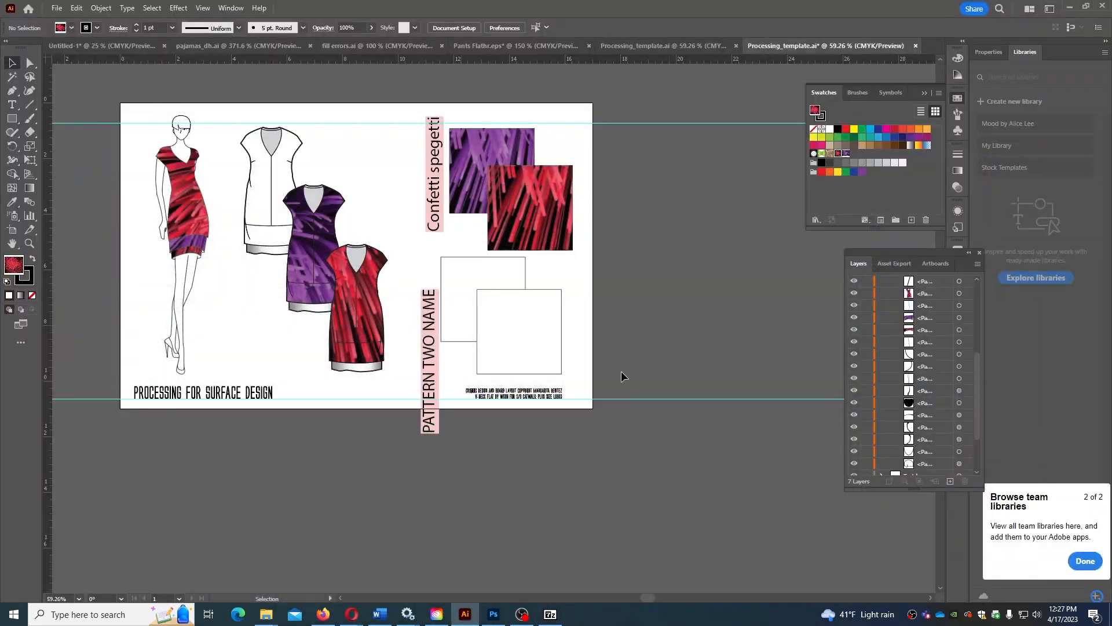
# - Switch to Photoshop, paste the captured cube sketch into the purple fireworks document and shift it up and to the left
pyautogui.click(492, 613)
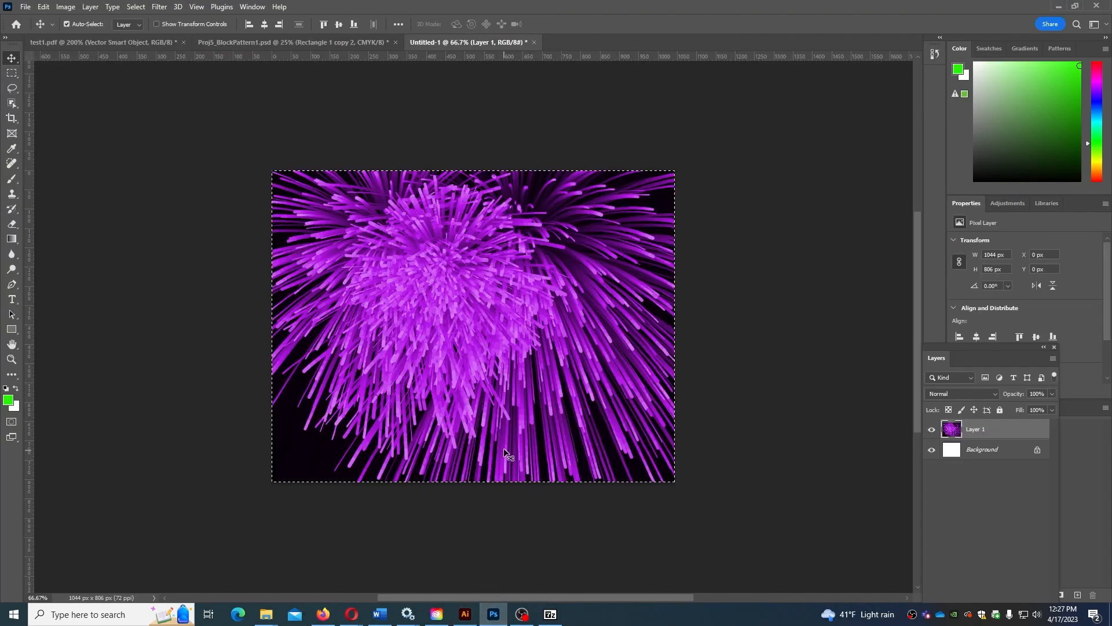
pyautogui.hotkey('ctrl', 'v')
pyautogui.moveTo(580, 395); pyautogui.dragTo(390, 315)
# - Create a new 1920 x 1040 px, 72 ppi RGB document from the Clipboard preset and paste the cube sketch capture into it
pyautogui.click(25, 6)
pyautogui.click(36, 16)
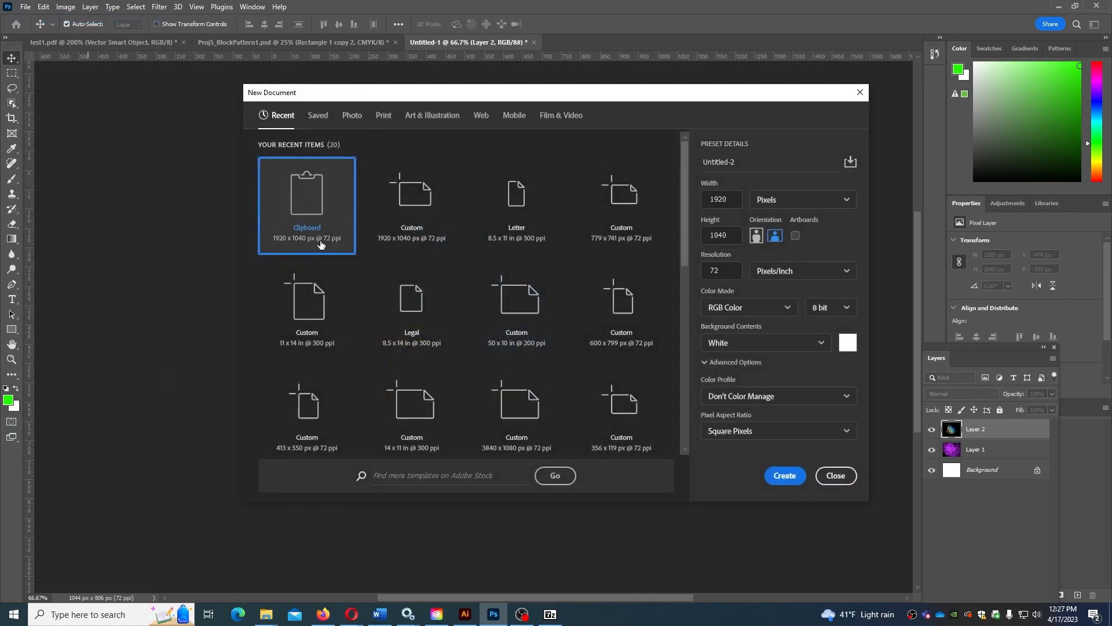
pyautogui.click(771, 478)
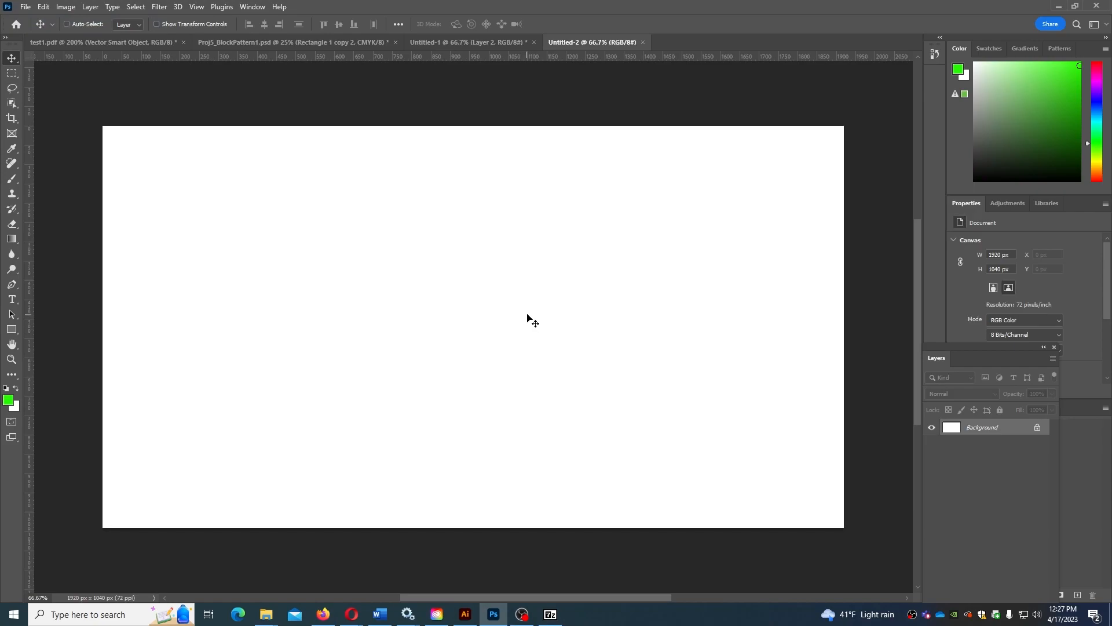
pyautogui.hotkey('ctrl', 'v')
# - Crop the capture to the cube artwork on its black background, about 699 x 746 px
pyautogui.click(10, 118)
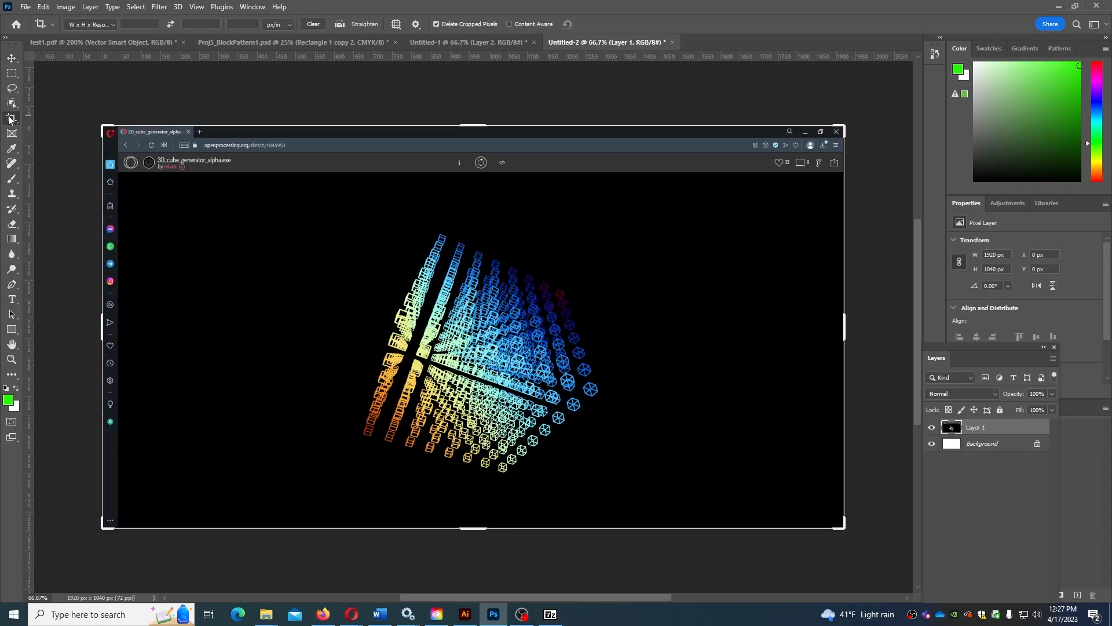
pyautogui.moveTo(104, 132); pyautogui.dragTo(224, 174)
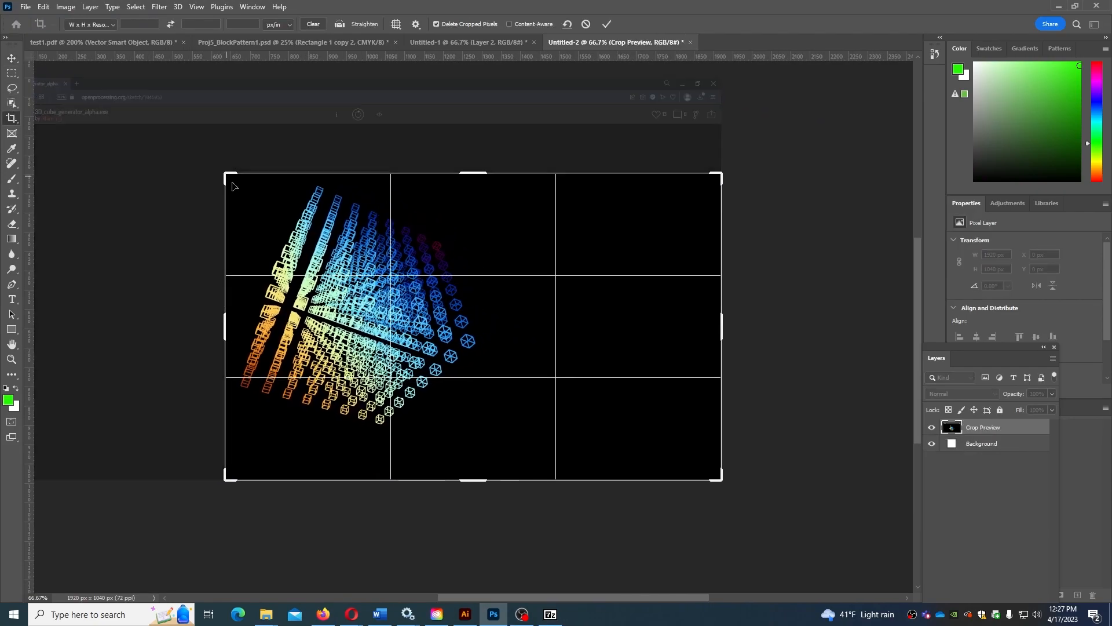
pyautogui.moveTo(724, 482); pyautogui.dragTo(618, 505)
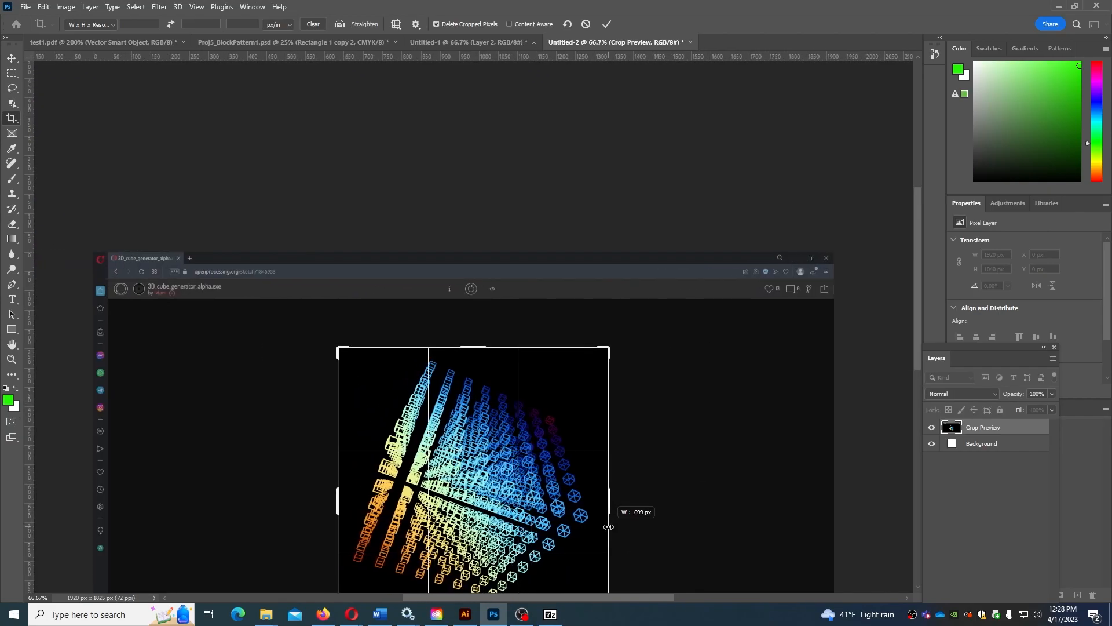
pyautogui.moveTo(472, 479); pyautogui.dragTo(475, 474)
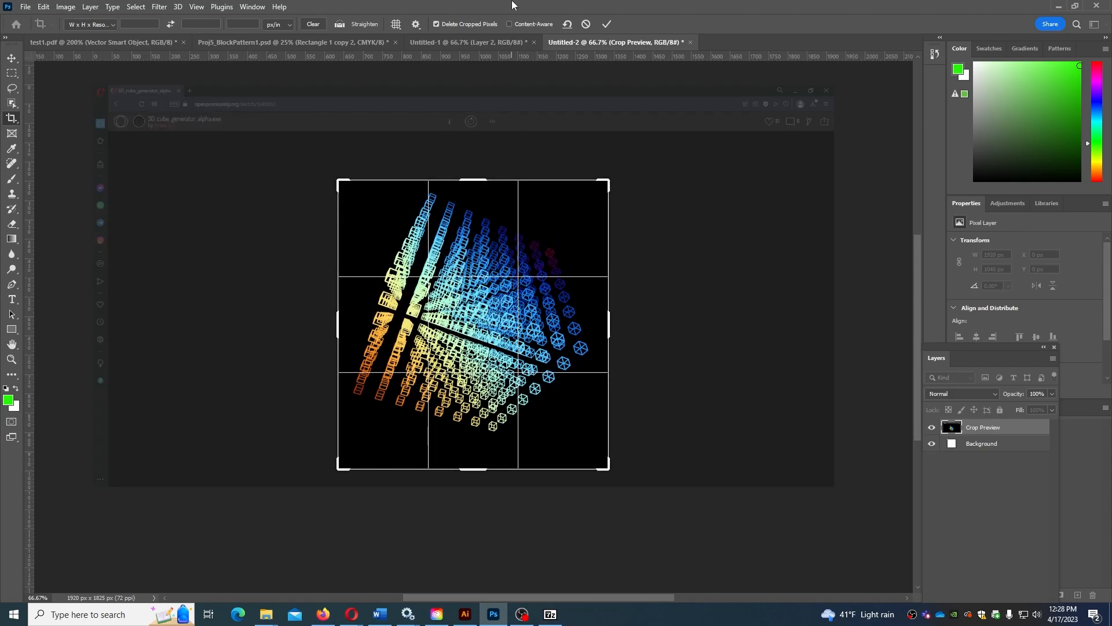
pyautogui.click(612, 22)
# - Copy the entire cropped cube image and paste it into the Processing_template document in Illustrator
pyautogui.hotkey('ctrl', 'a')
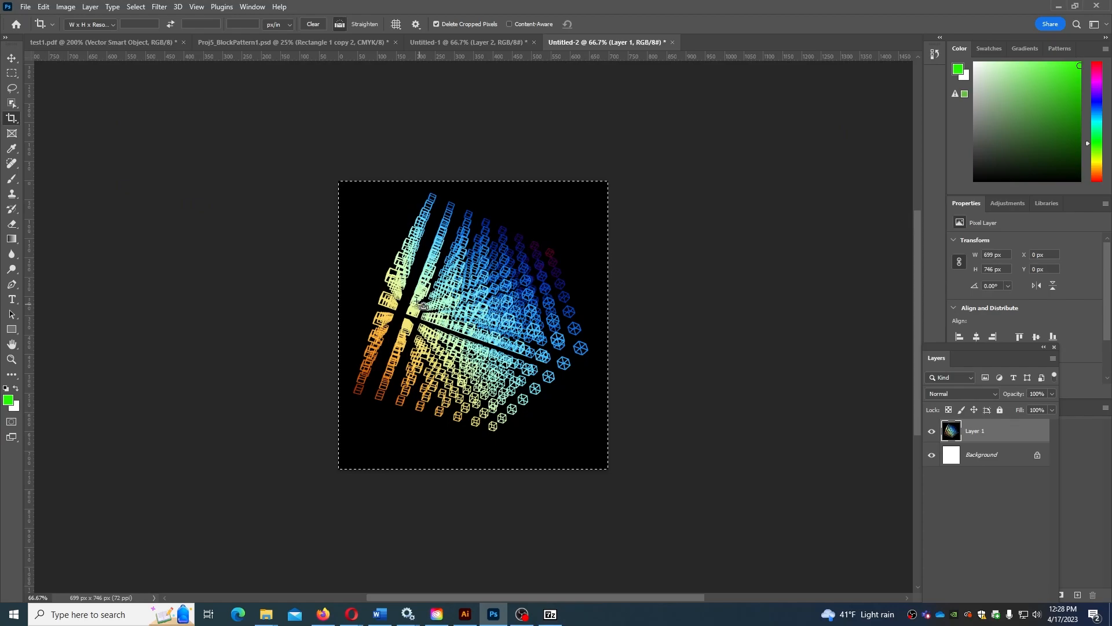
pyautogui.click(466, 615)
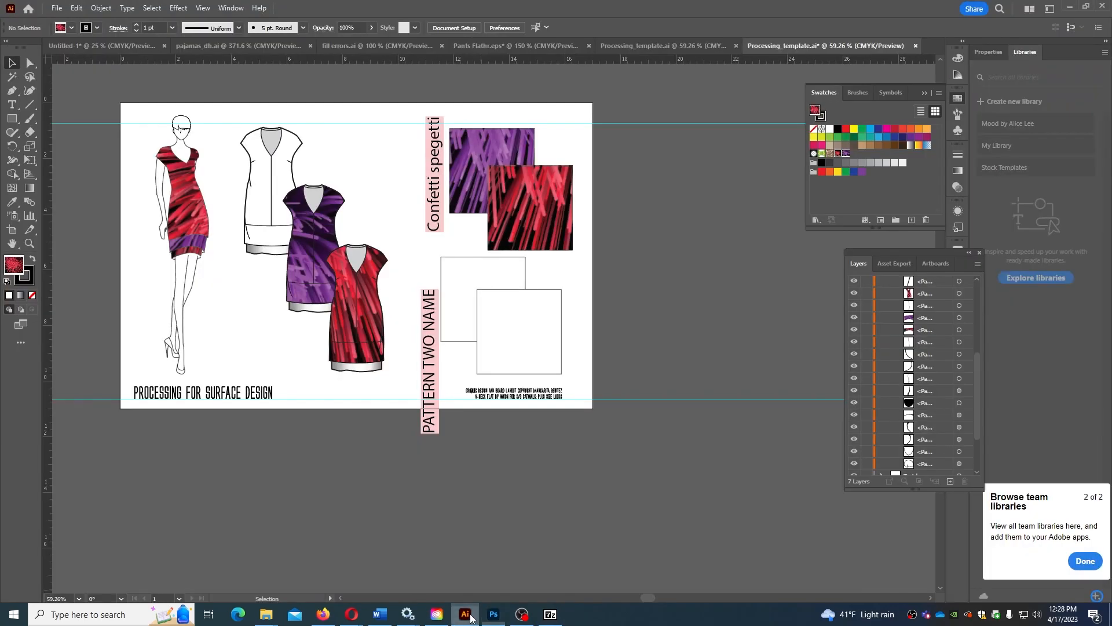
pyautogui.hotkey('ctrl', 'v')
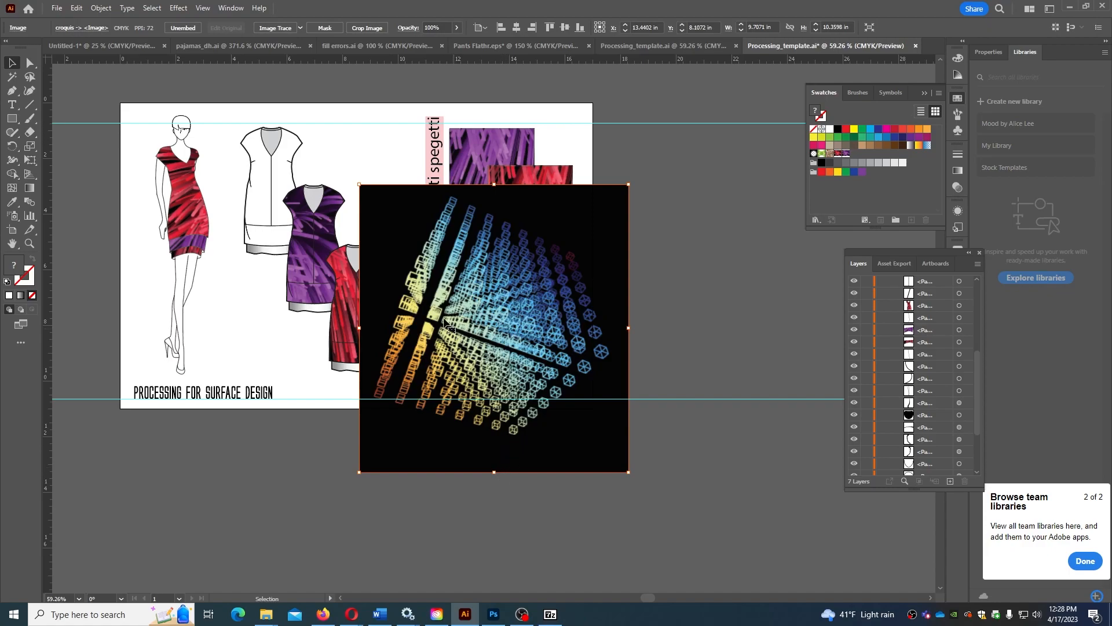
# - Make a pattern swatch from the pasted cube image using the Grid tile type, and delete the image from the template
pyautogui.click(110, 9)
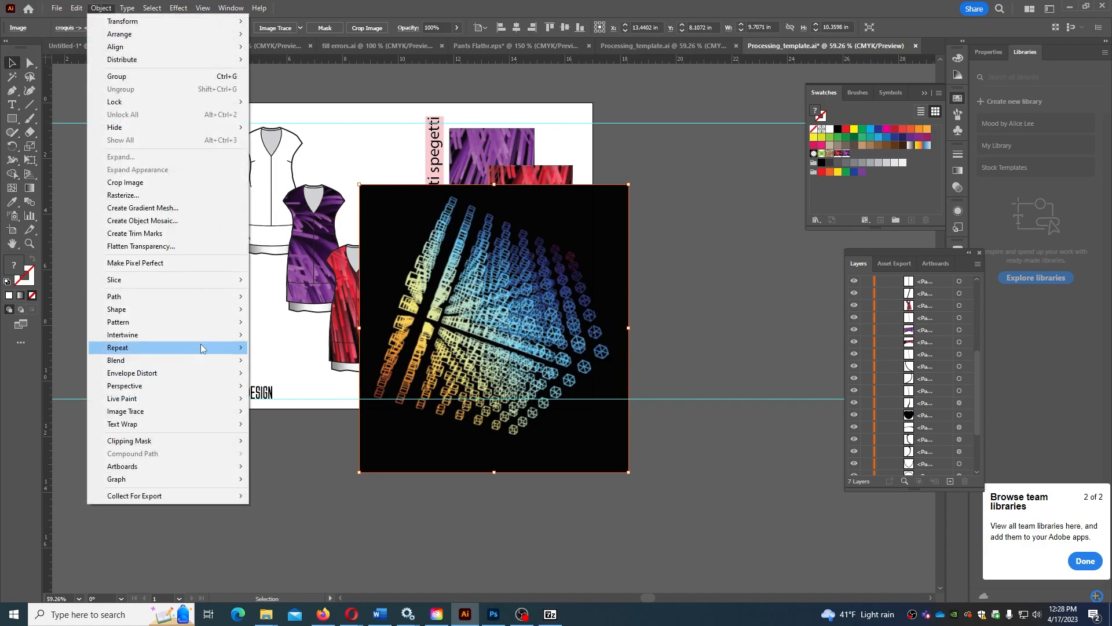
pyautogui.moveTo(232, 322)
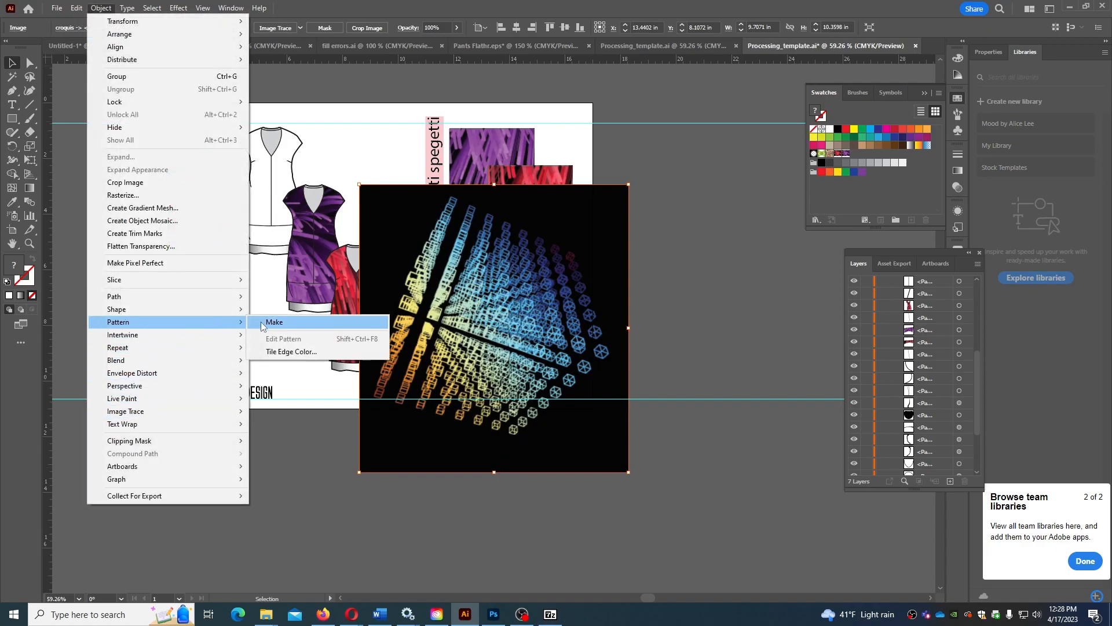
pyautogui.click(284, 322)
pyautogui.click(651, 329)
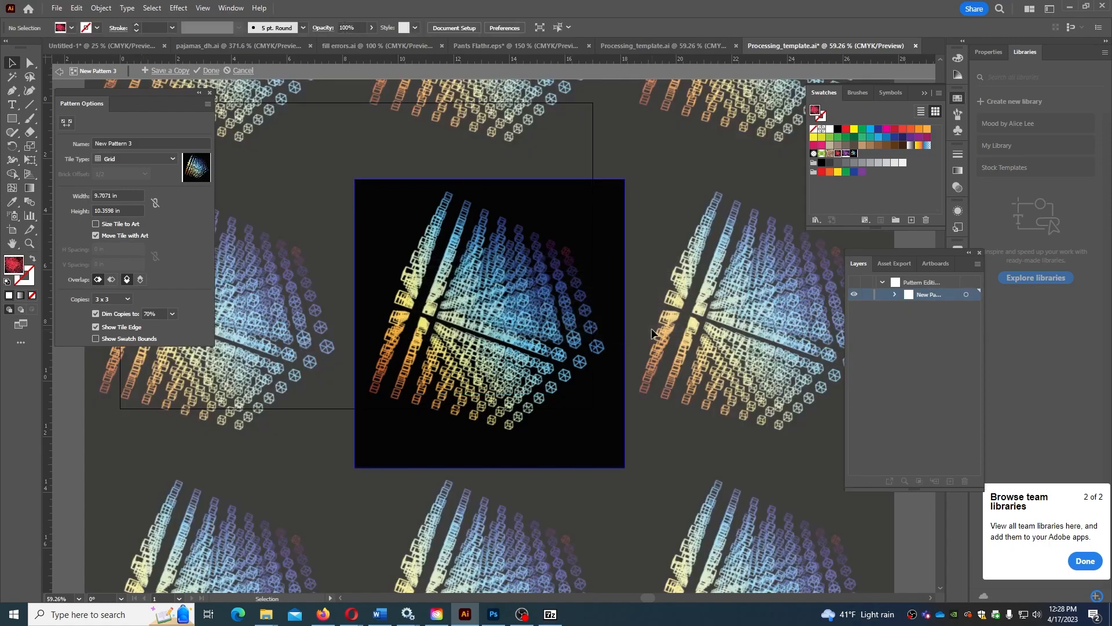
pyautogui.click(211, 71)
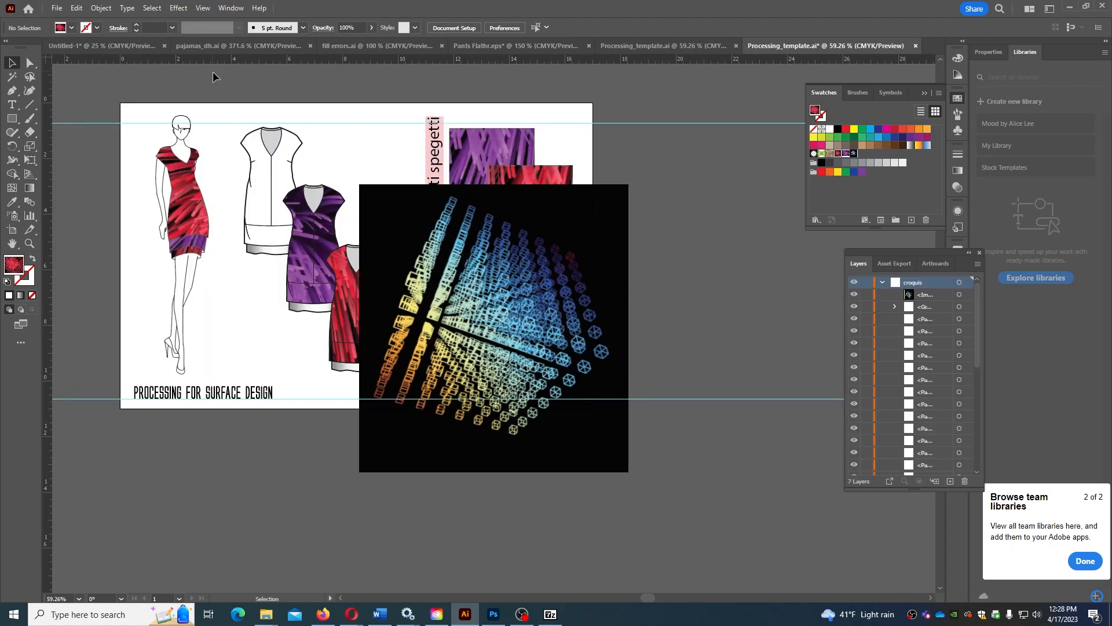
pyautogui.moveTo(449, 302); pyautogui.dragTo(505, 318)
pyautogui.press('Delete')
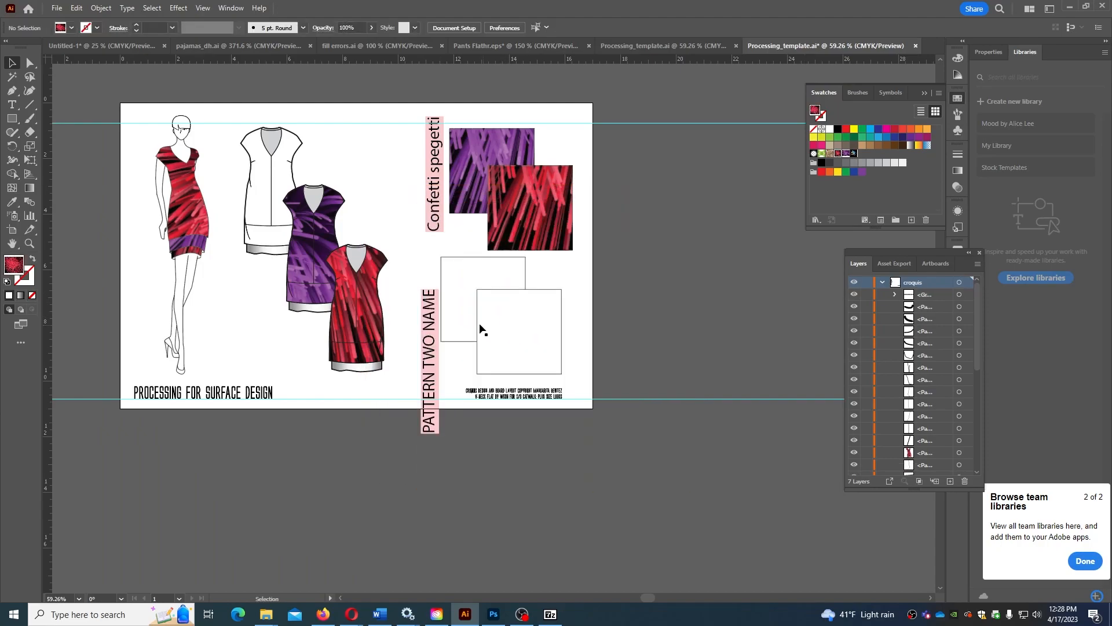
# - Fill the front square of the lower pattern pair with the cube pattern swatch and move it slightly to the right
pyautogui.click(283, 165)
pyautogui.click(520, 308)
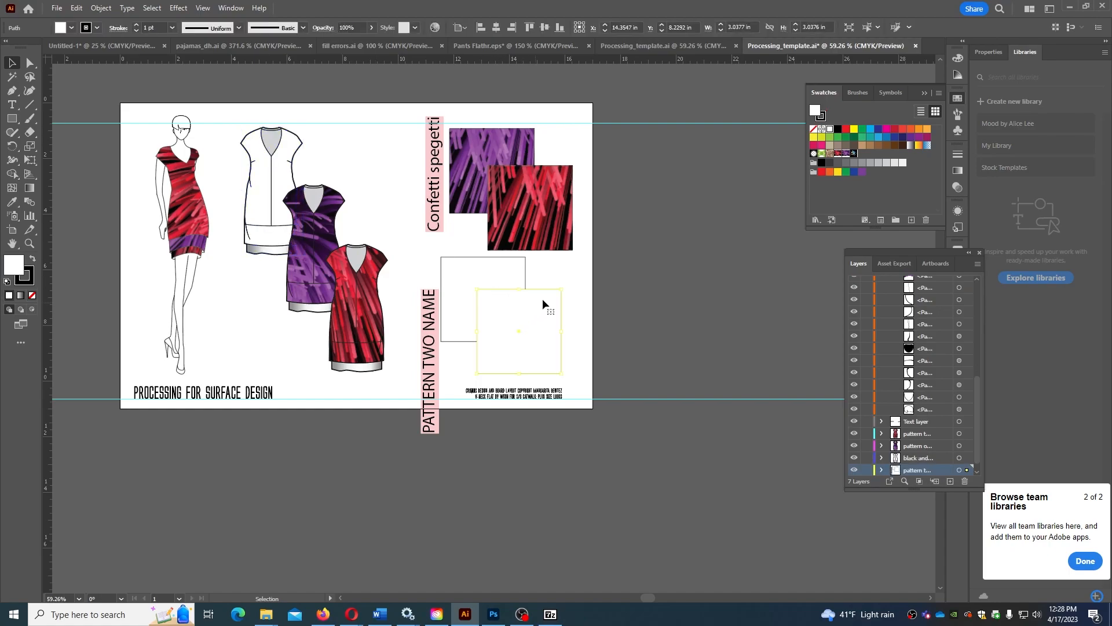
pyautogui.click(853, 154)
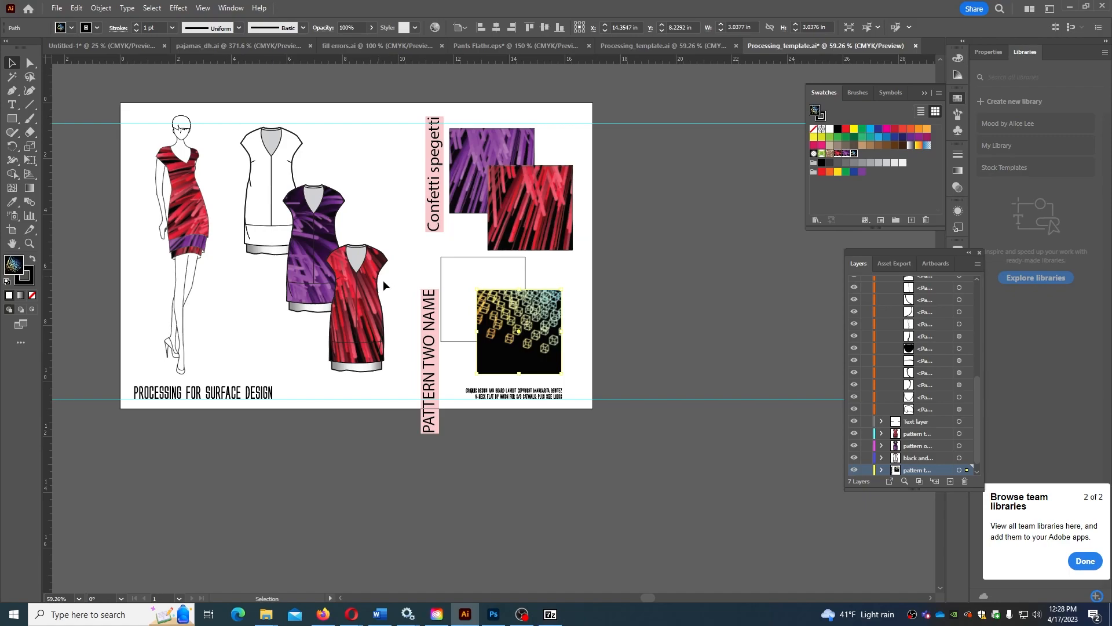
pyautogui.moveTo(499, 331); pyautogui.dragTo(502, 330)
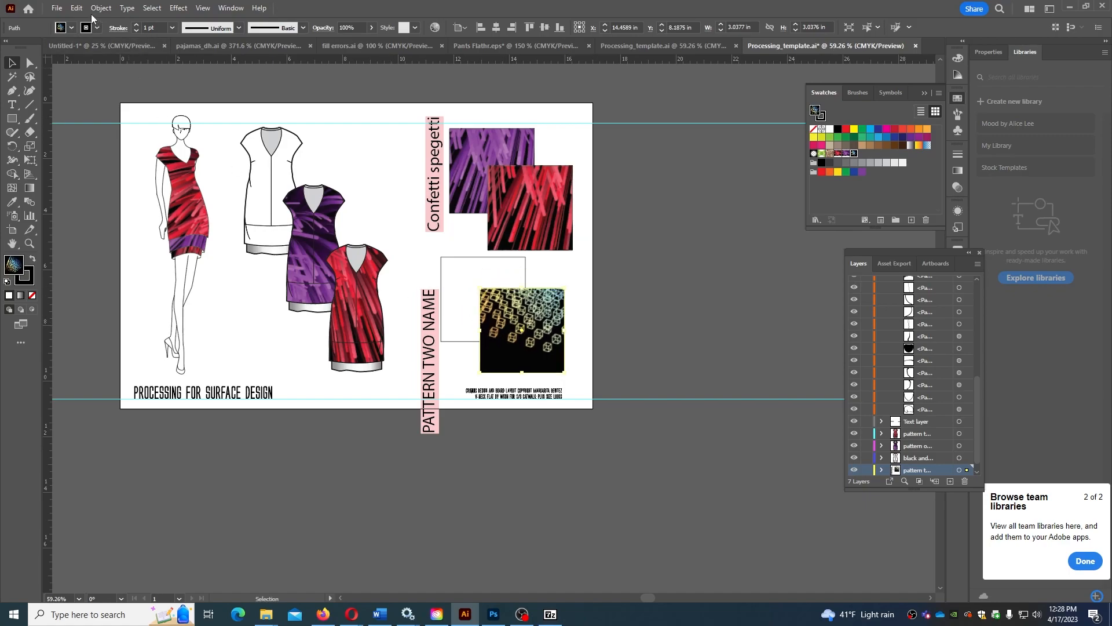
# - Turn off Transform Pattern Tiles in the general preferences
pyautogui.click(77, 8)
pyautogui.moveTo(176, 376)
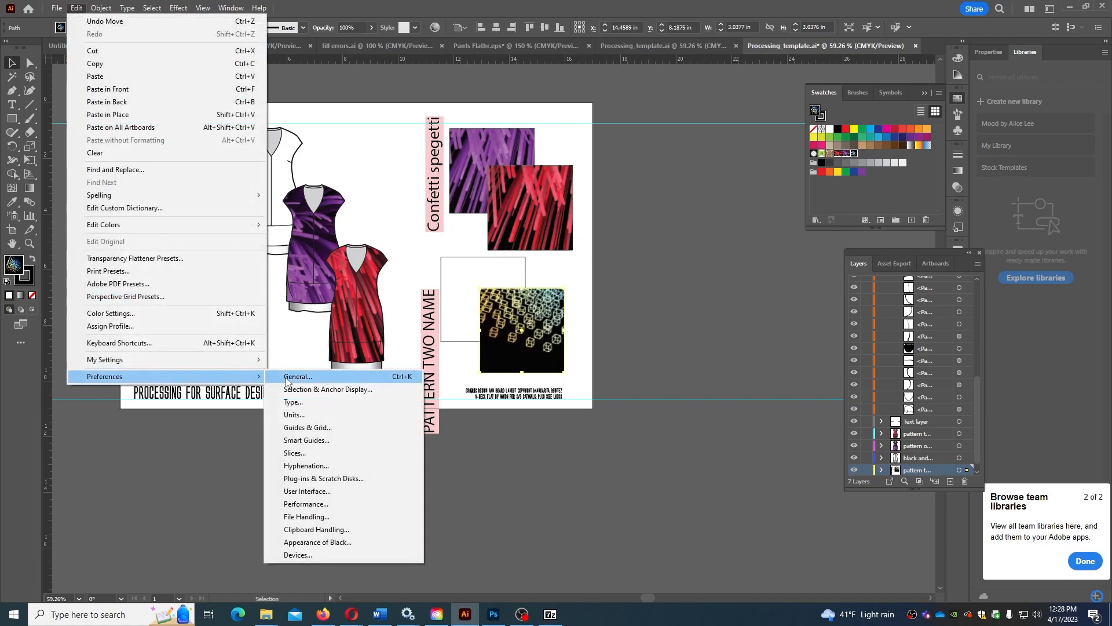
pyautogui.click(286, 379)
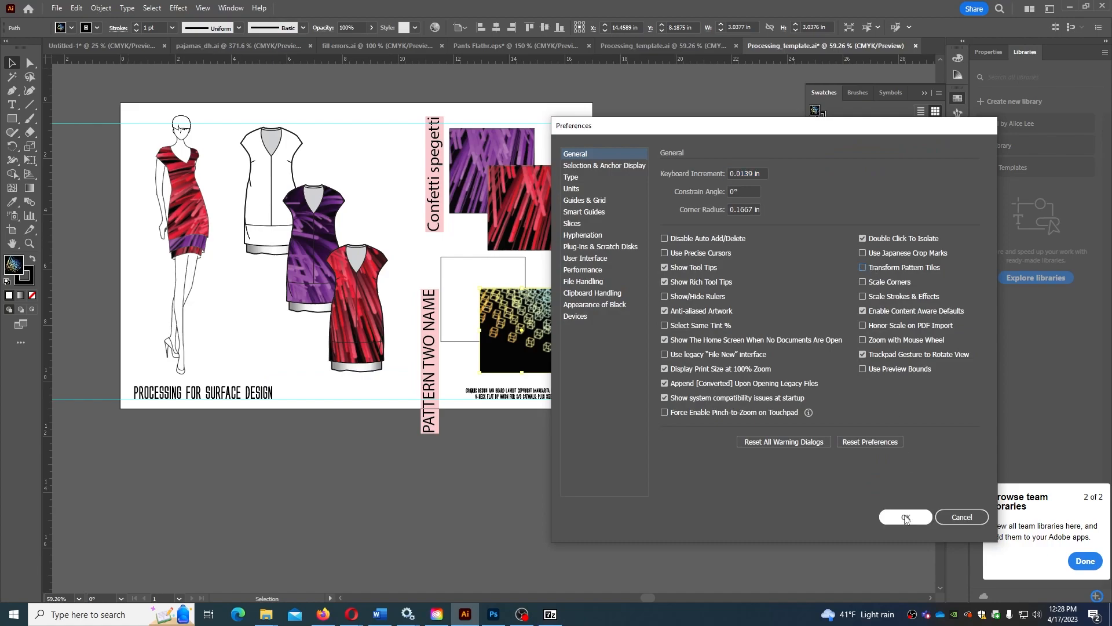
pyautogui.click(905, 517)
# - Reposition the cube pattern inside the front square by moving it, and return the square over the empty one with Transform Pattern Tiles re-enabled
pyautogui.moveTo(544, 320); pyautogui.dragTo(596, 311)
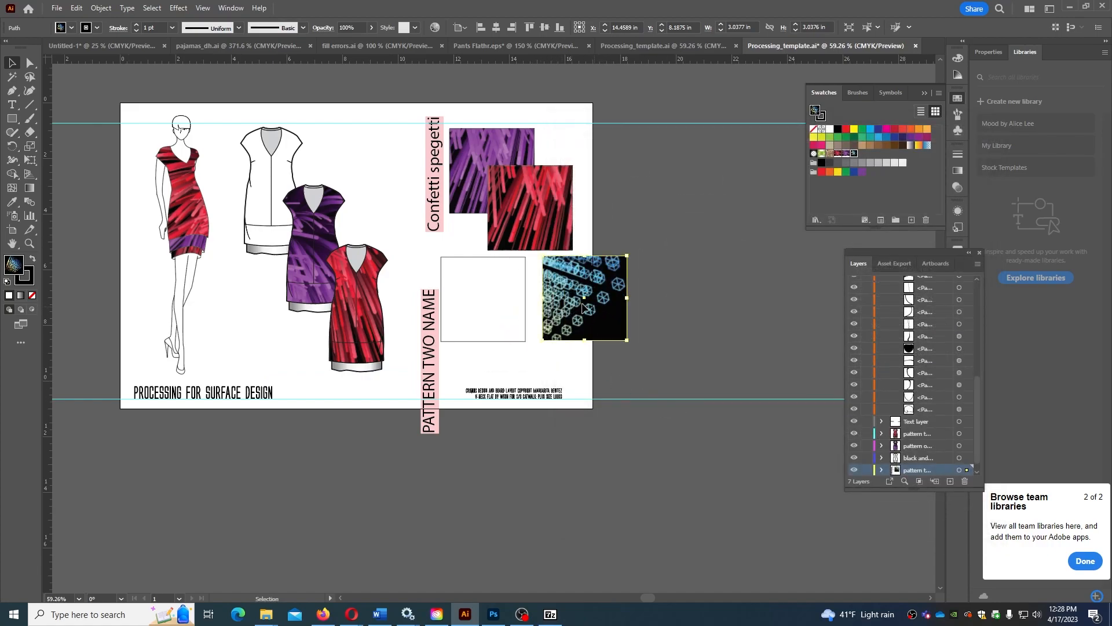
pyautogui.click(77, 8)
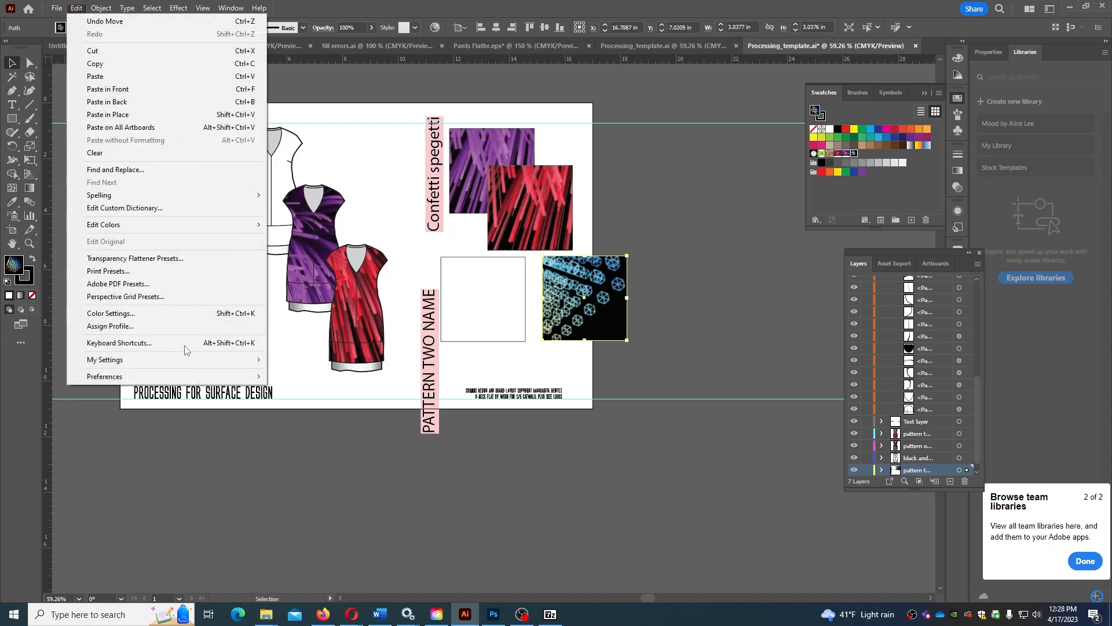
pyautogui.moveTo(201, 377)
pyautogui.click(295, 376)
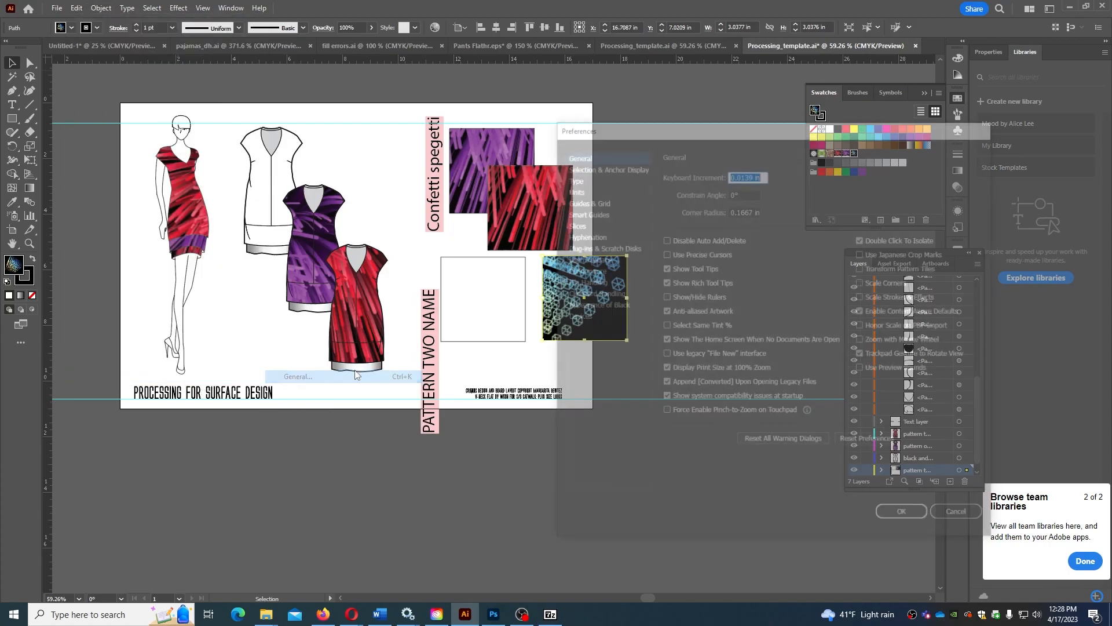
pyautogui.click(871, 271)
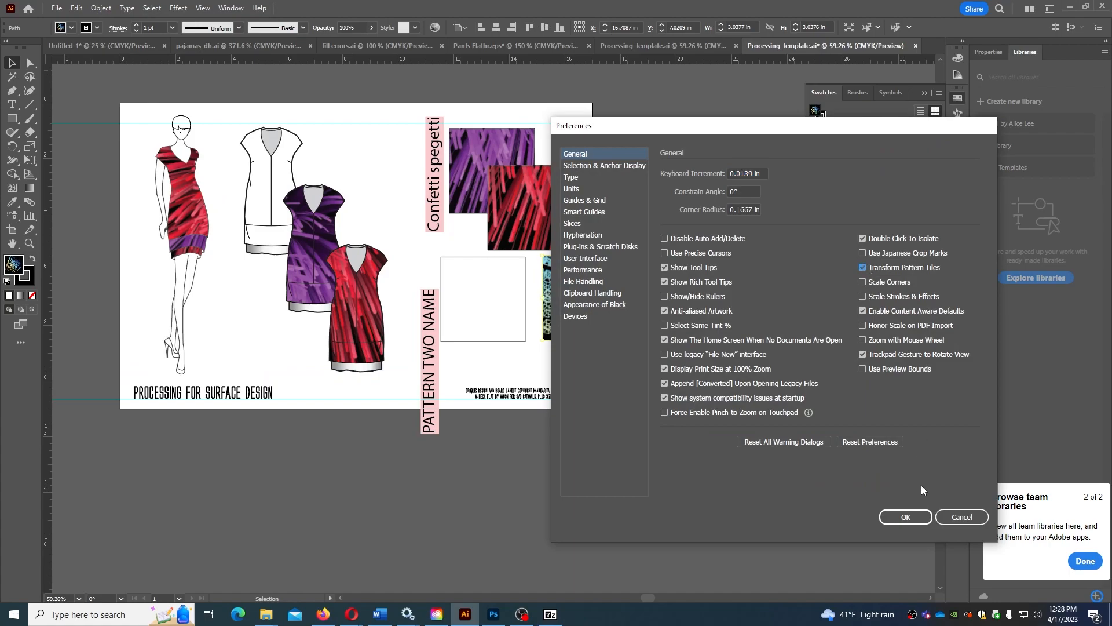
pyautogui.click(905, 517)
pyautogui.moveTo(573, 299); pyautogui.dragTo(507, 334)
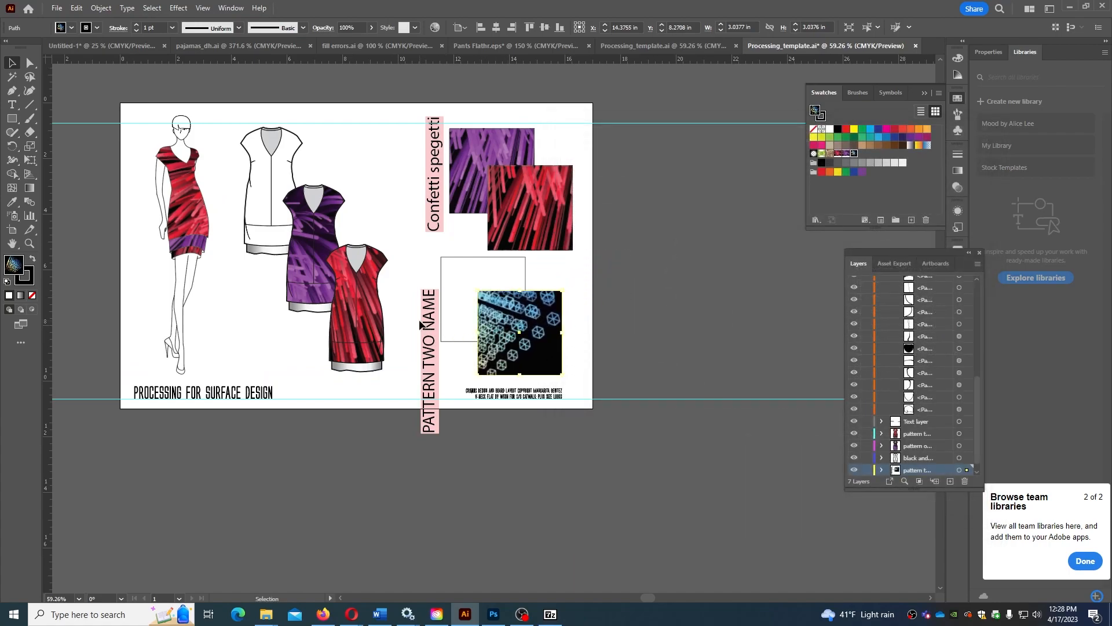
# - Switch to Photoshop and recolor the cube image pink using Hue/Saturation with Colorize on and saturation 100
pyautogui.click(493, 613)
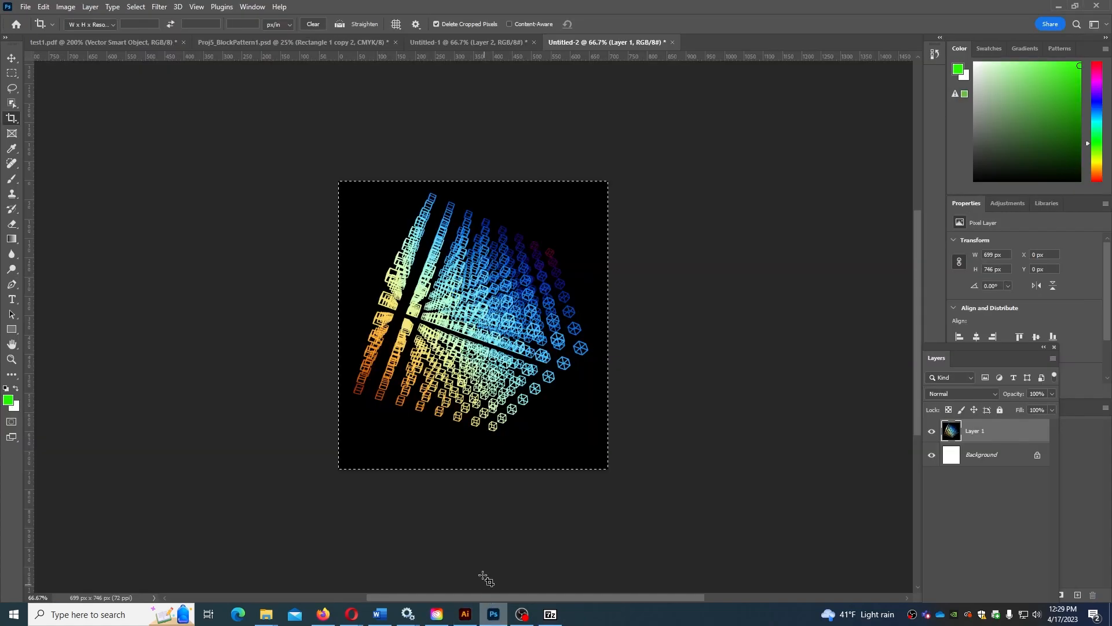
pyautogui.hotkey('ctrl', 'u')
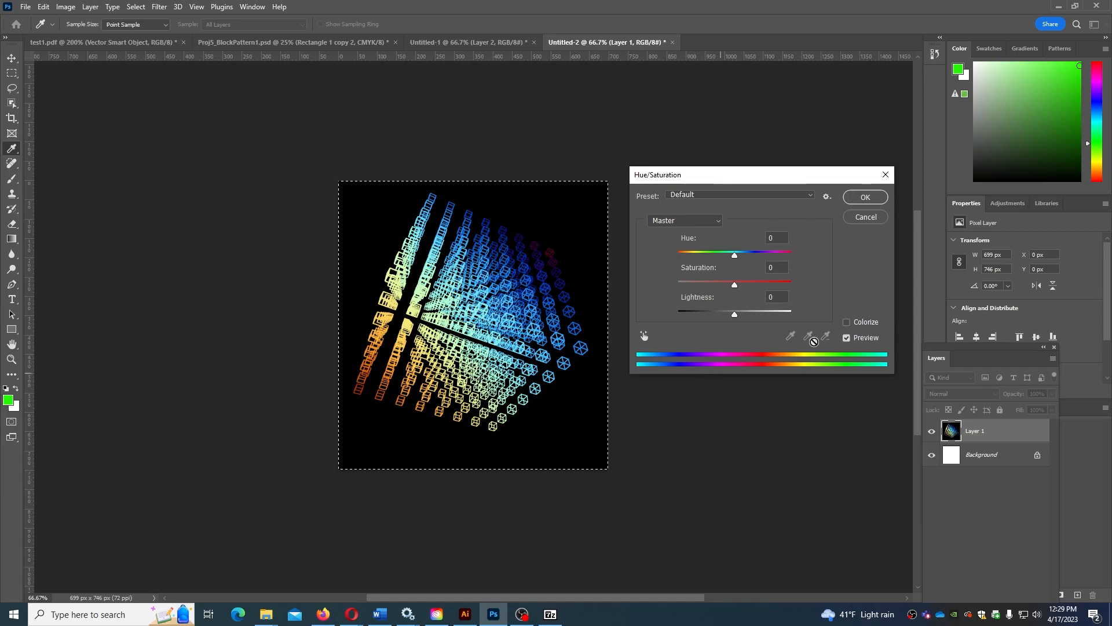
pyautogui.click(846, 322)
pyautogui.moveTo(724, 284); pyautogui.dragTo(794, 282)
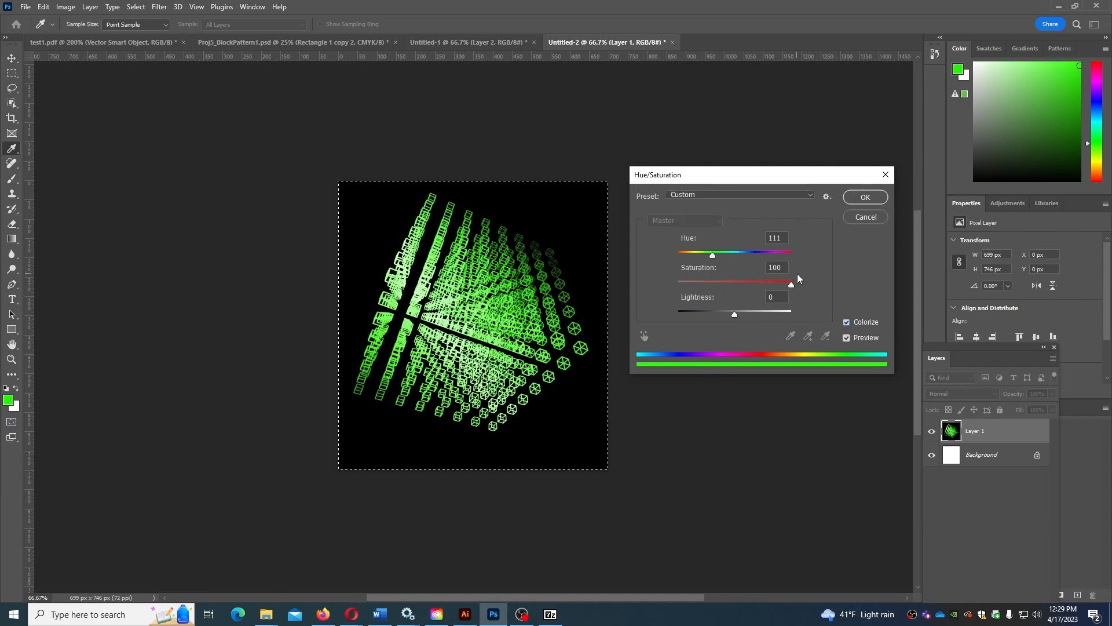
pyautogui.moveTo(712, 254); pyautogui.dragTo(778, 251)
pyautogui.click(865, 197)
# - Copy the pink cube image and paste it into the Processing_template document in Illustrator
pyautogui.press('c')
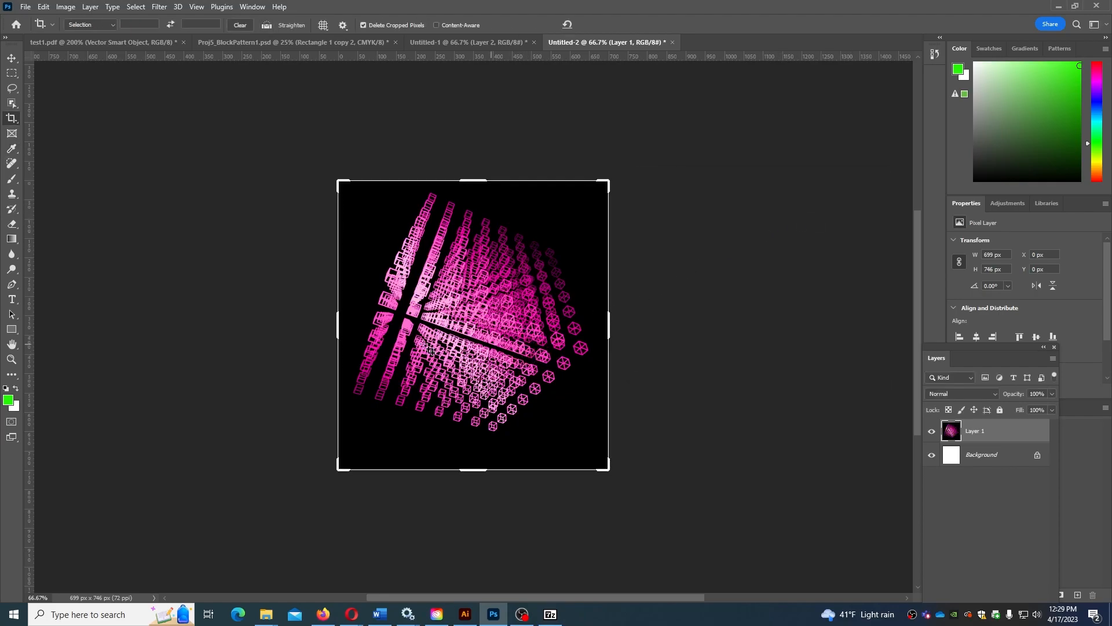
pyautogui.click(465, 614)
pyautogui.hotkey('ctrl', 'v')
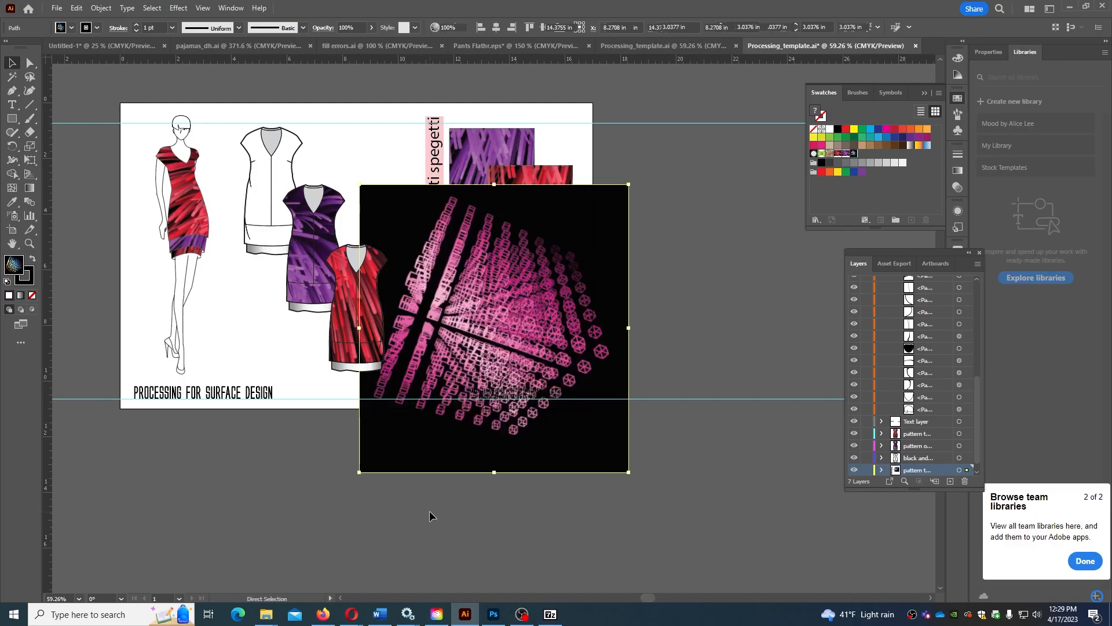
# - Make a Grid pattern swatch from the pink cube image, and delete the image from the template
pyautogui.click(101, 8)
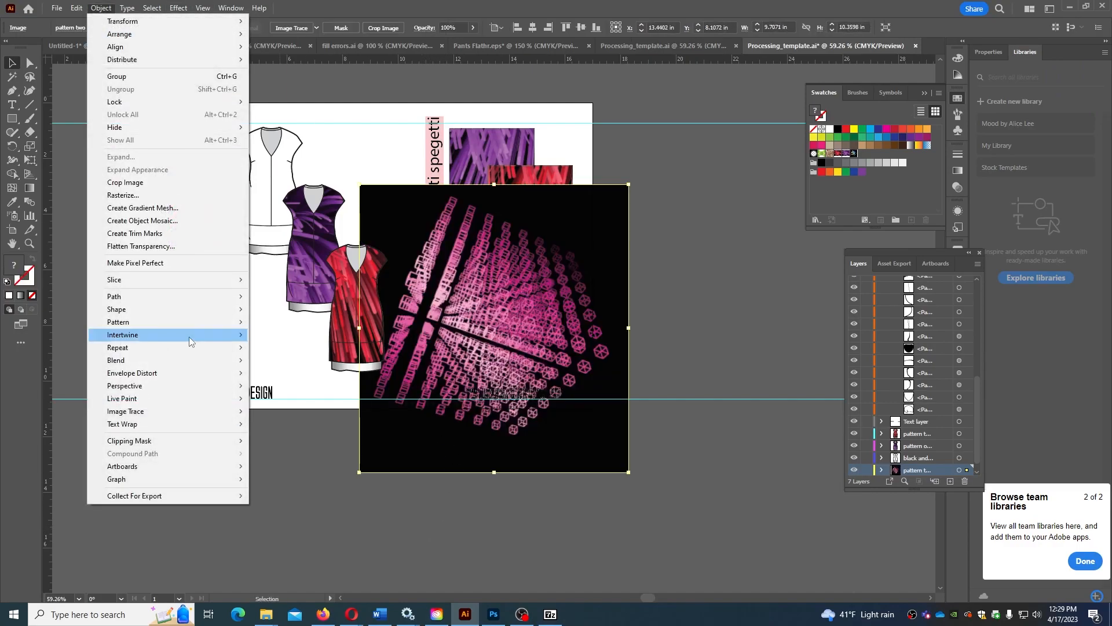
pyautogui.moveTo(196, 322)
pyautogui.click(272, 322)
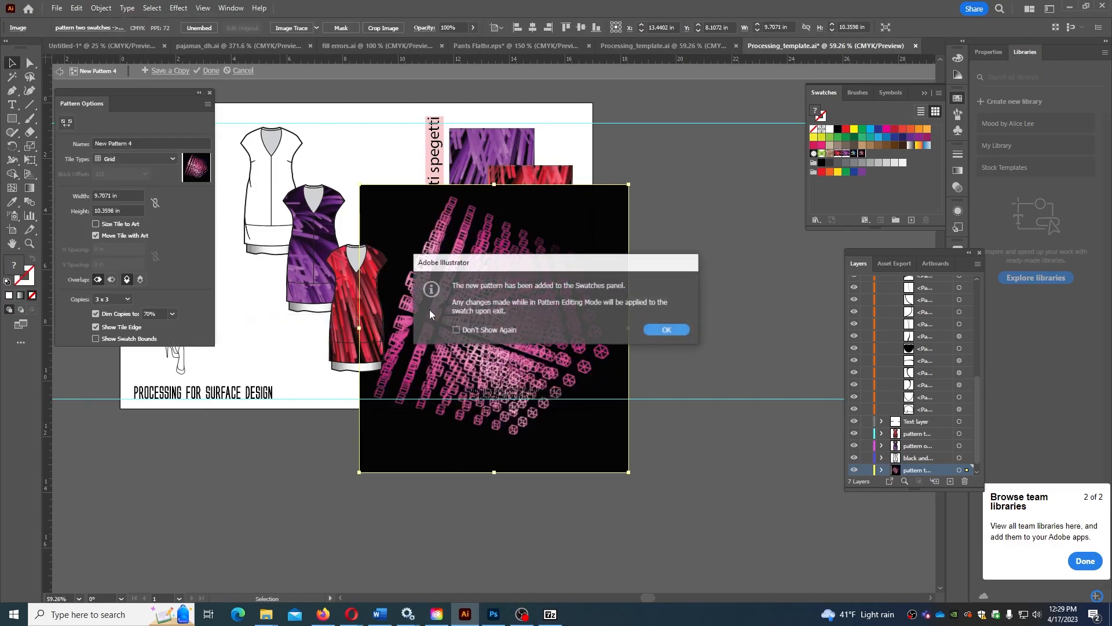
pyautogui.click(667, 330)
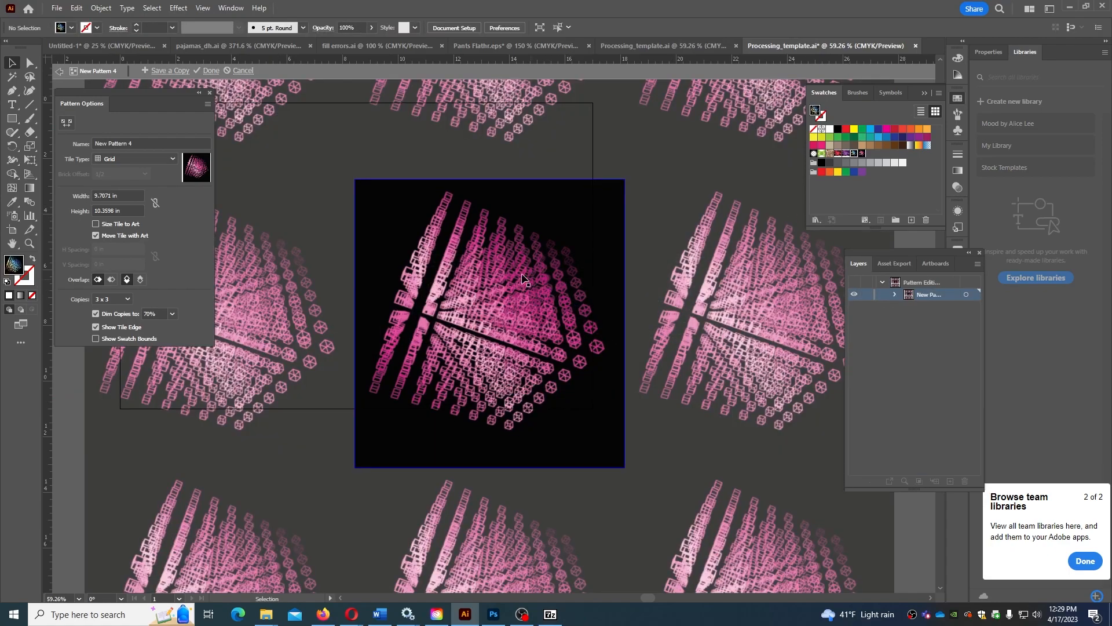
pyautogui.click(209, 70)
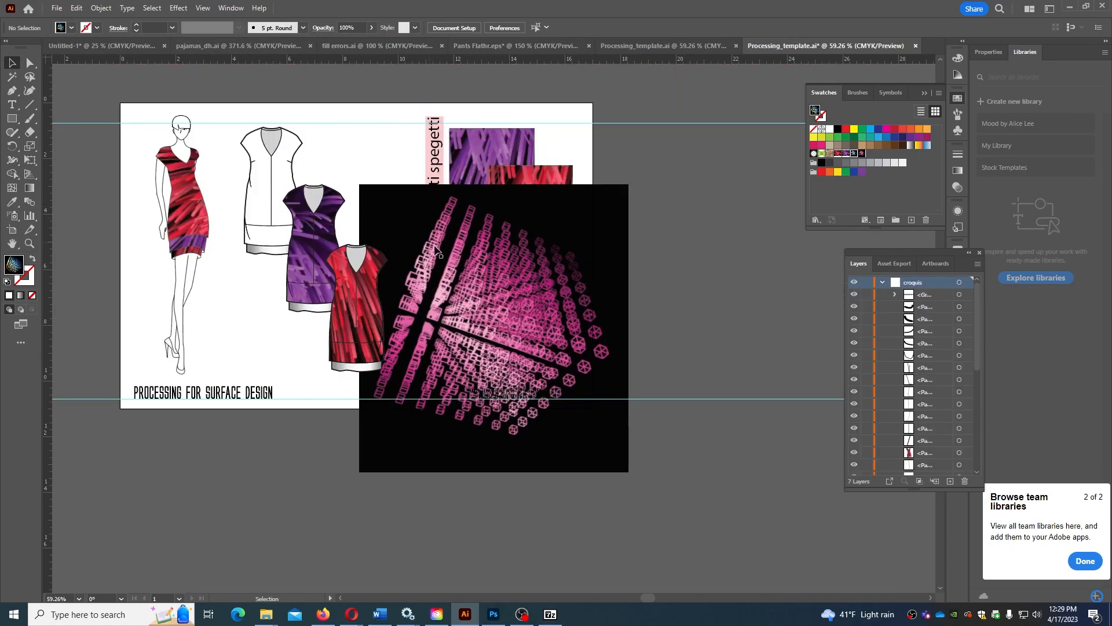
pyautogui.moveTo(432, 249); pyautogui.dragTo(613, 350)
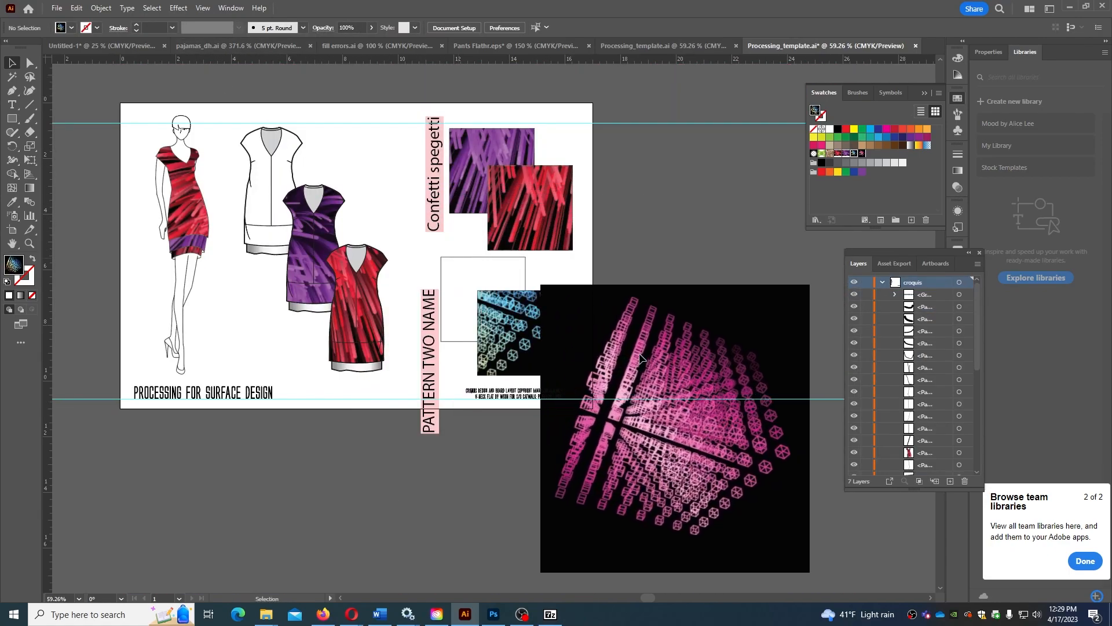
pyautogui.press('Delete')
# - Fill the empty back square of the lower pair with the pink cube swatch and turn off Transform Pattern Tiles in the general preferences
pyautogui.click(517, 272)
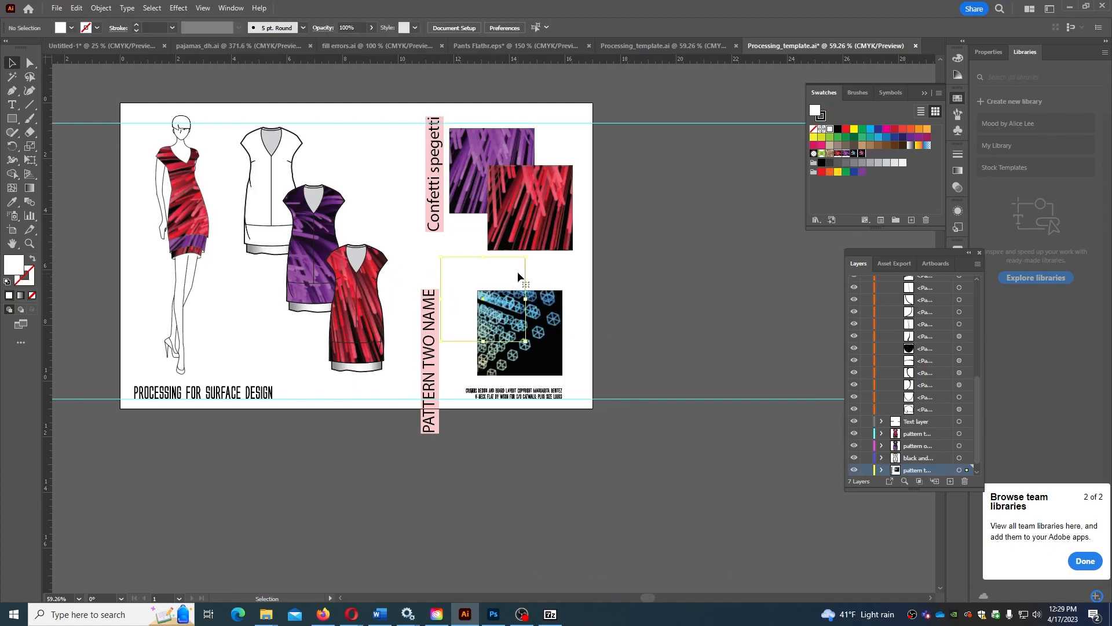
pyautogui.click(862, 153)
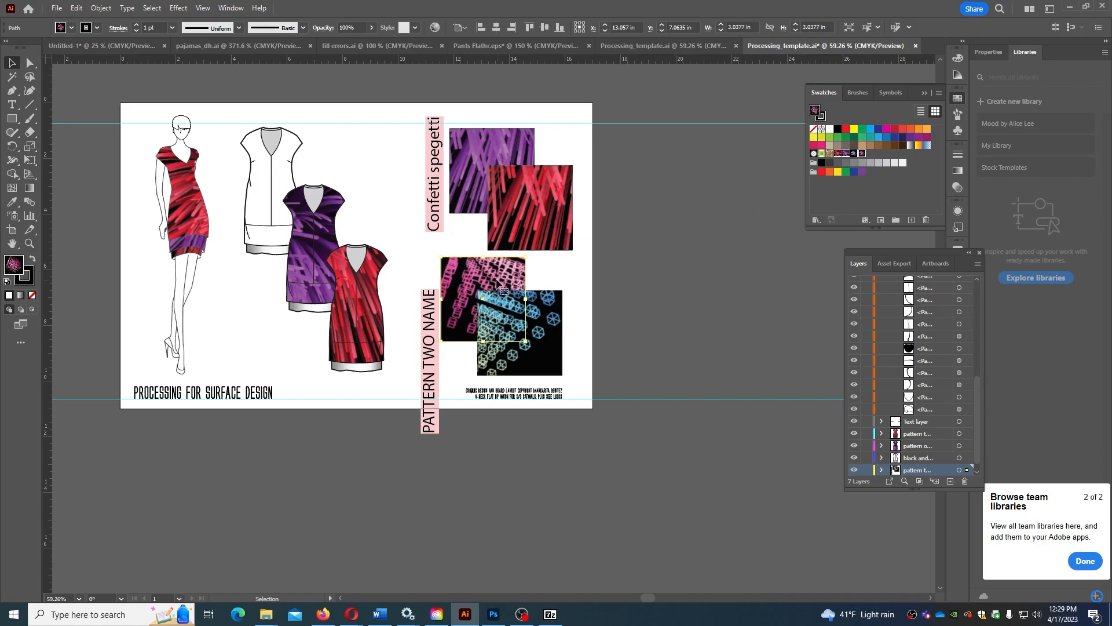
pyautogui.click(100, 7)
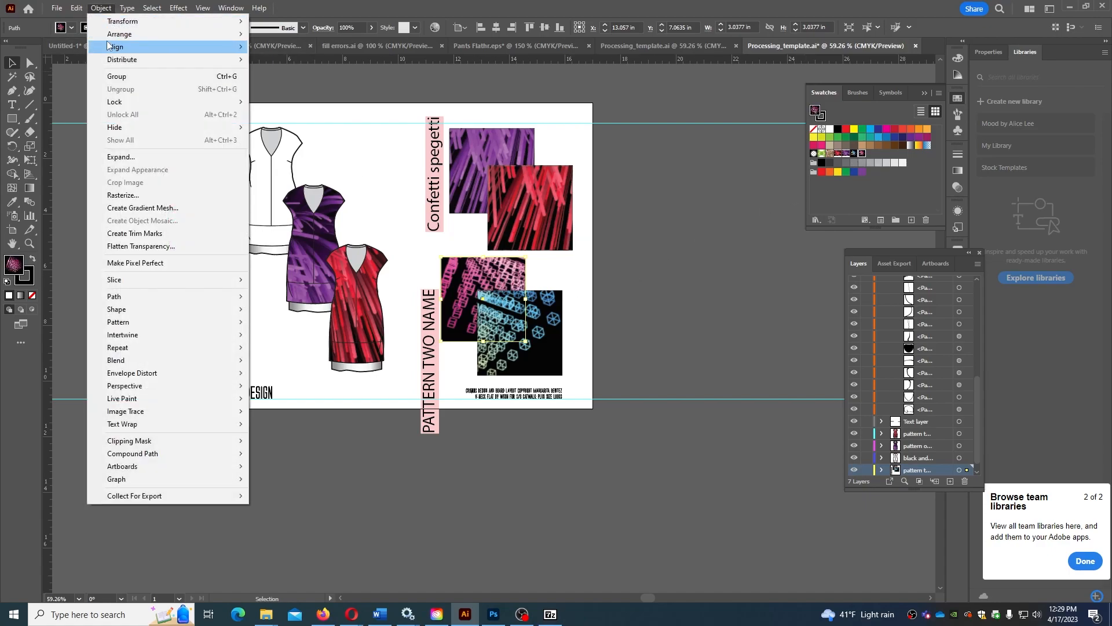
pyautogui.moveTo(77, 10)
pyautogui.moveTo(174, 376)
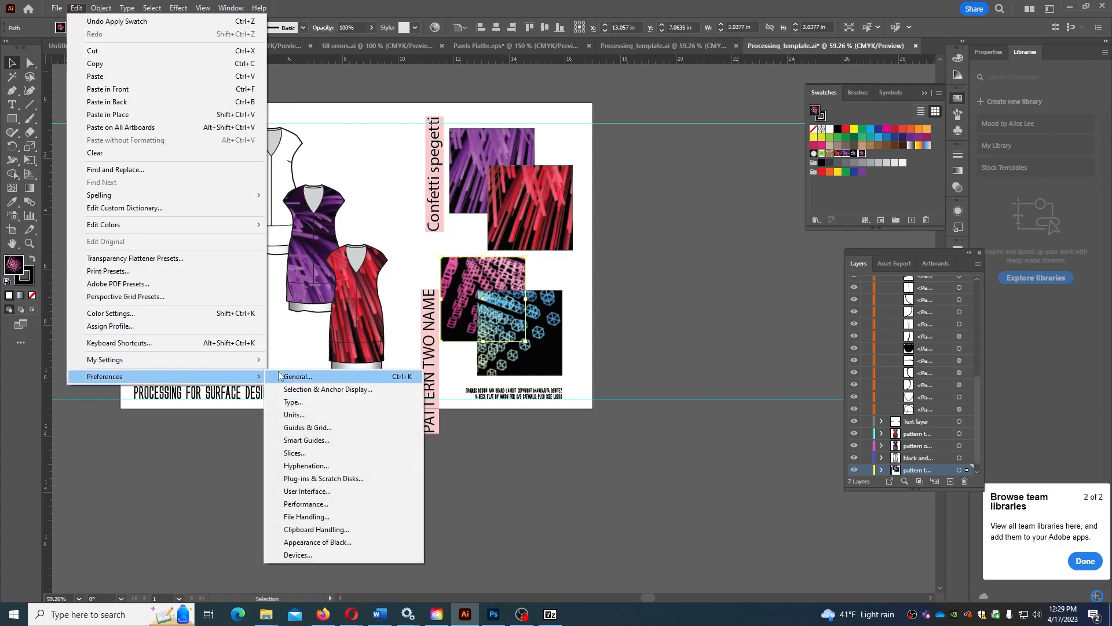
pyautogui.click(313, 372)
pyautogui.click(869, 269)
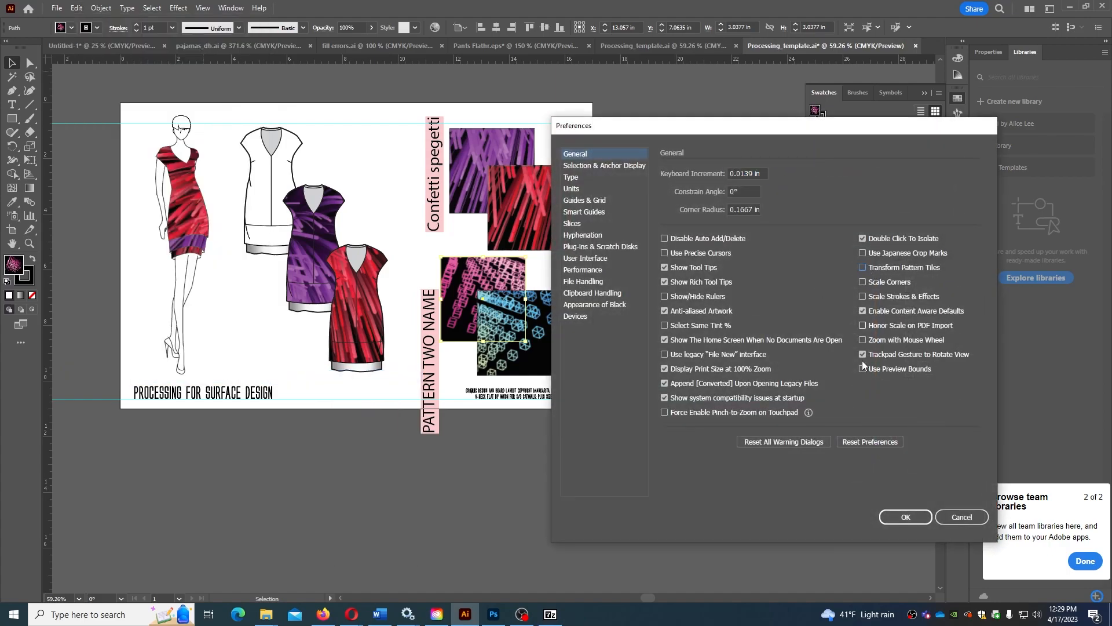
pyautogui.click(899, 510)
# - Reposition the pink pattern inside the back square by moving it, and return the square behind the blue one with Transform Pattern Tiles re-enabled
pyautogui.moveTo(503, 271); pyautogui.dragTo(590, 287)
pyautogui.click(81, 9)
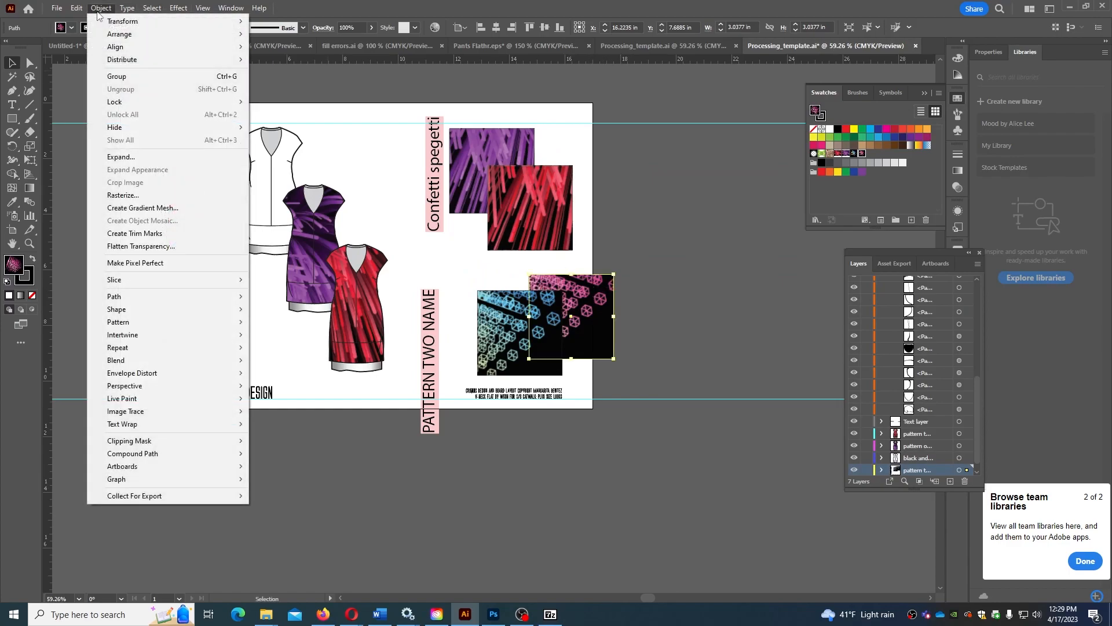
pyautogui.moveTo(243, 377)
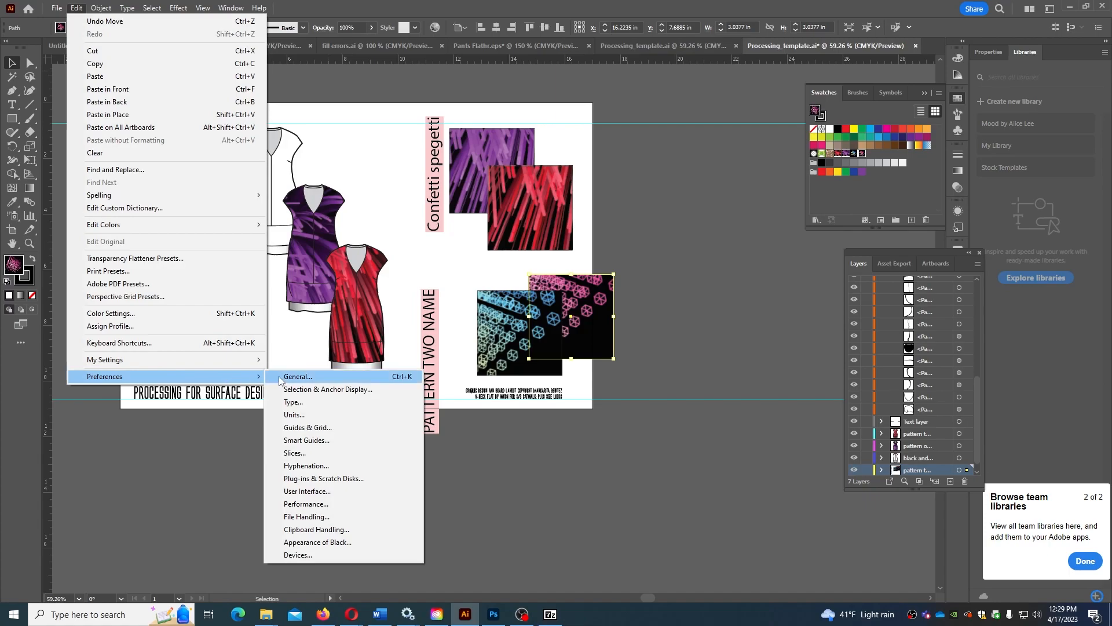
pyautogui.click(348, 376)
pyautogui.click(874, 267)
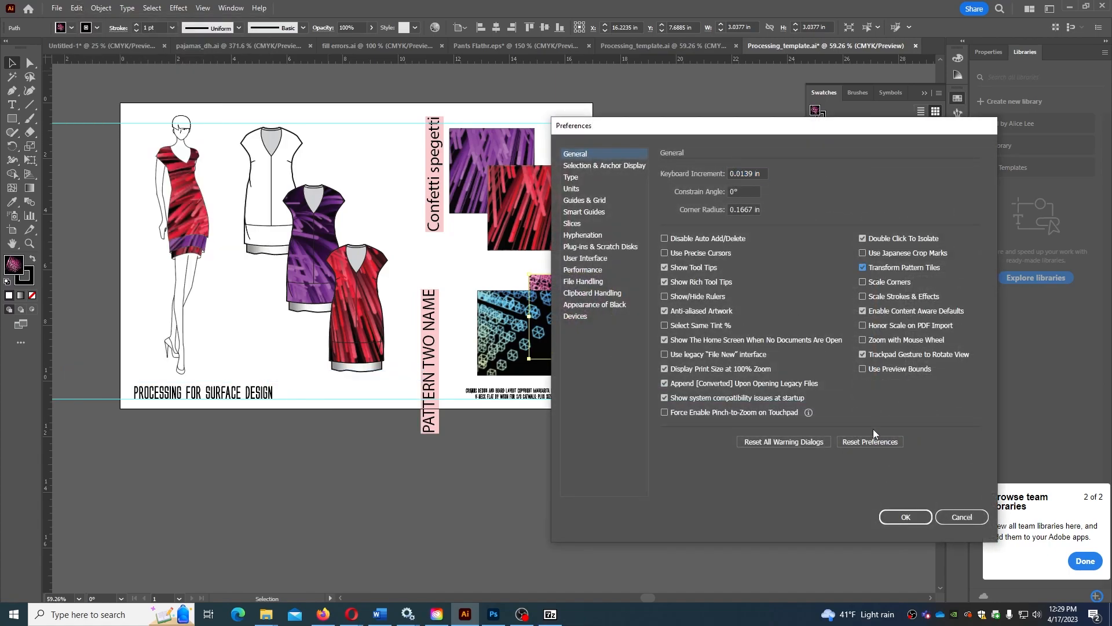
pyautogui.click(906, 517)
pyautogui.moveTo(603, 327); pyautogui.dragTo(518, 313)
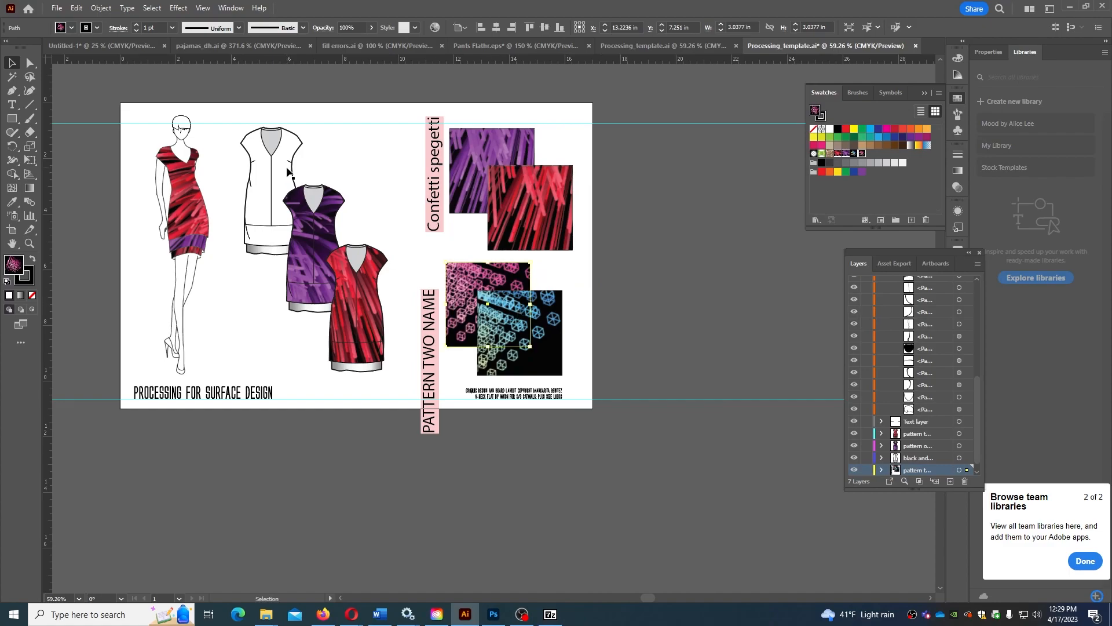
# - Isolate the body shape of the white dress flat, fill it with the blue cube pattern swatch, and exit isolation mode
pyautogui.click(288, 175)
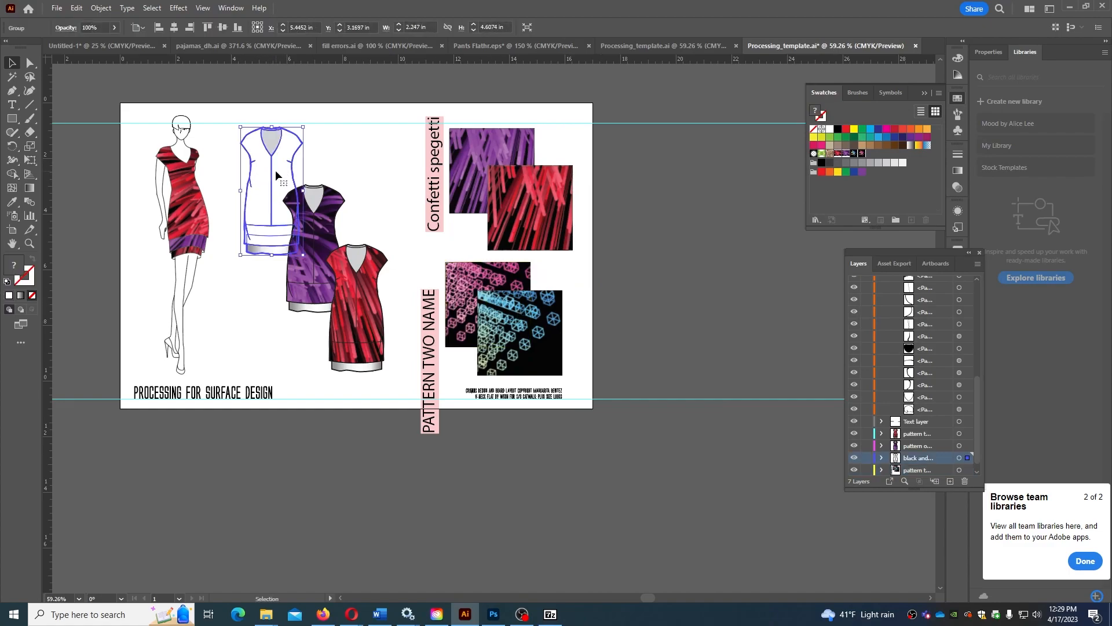
pyautogui.doubleClick(275, 172)
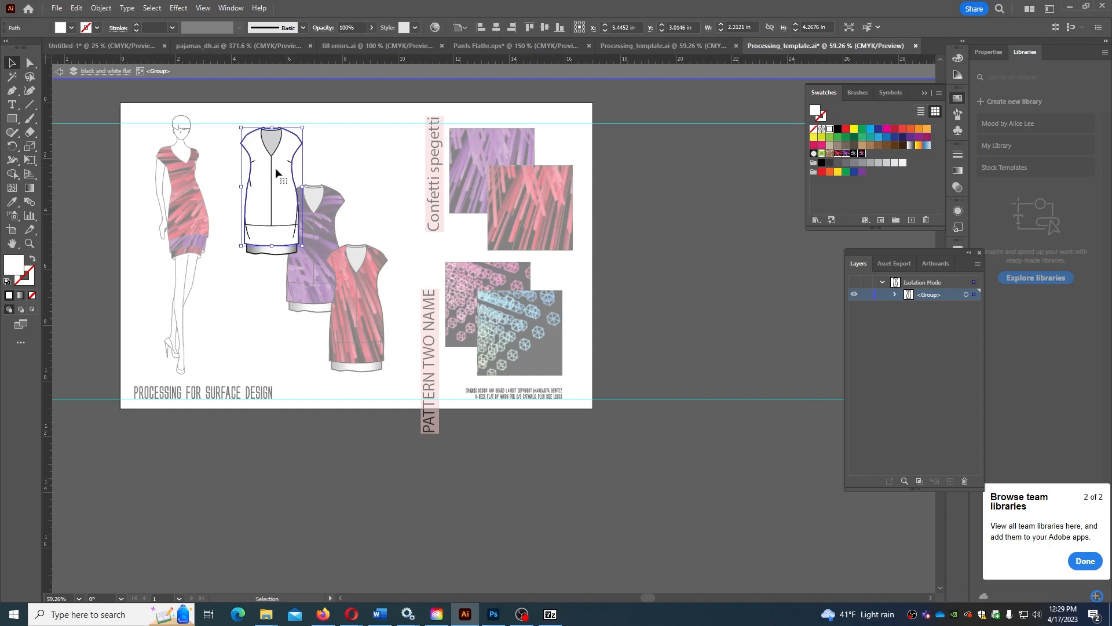
pyautogui.doubleClick(274, 171)
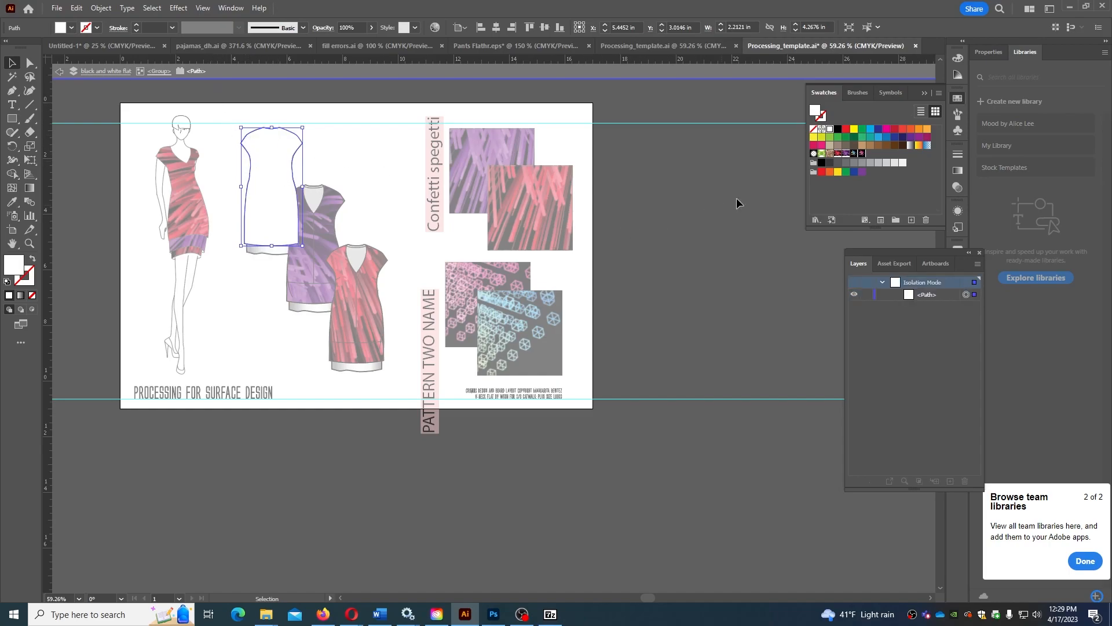
pyautogui.click(853, 153)
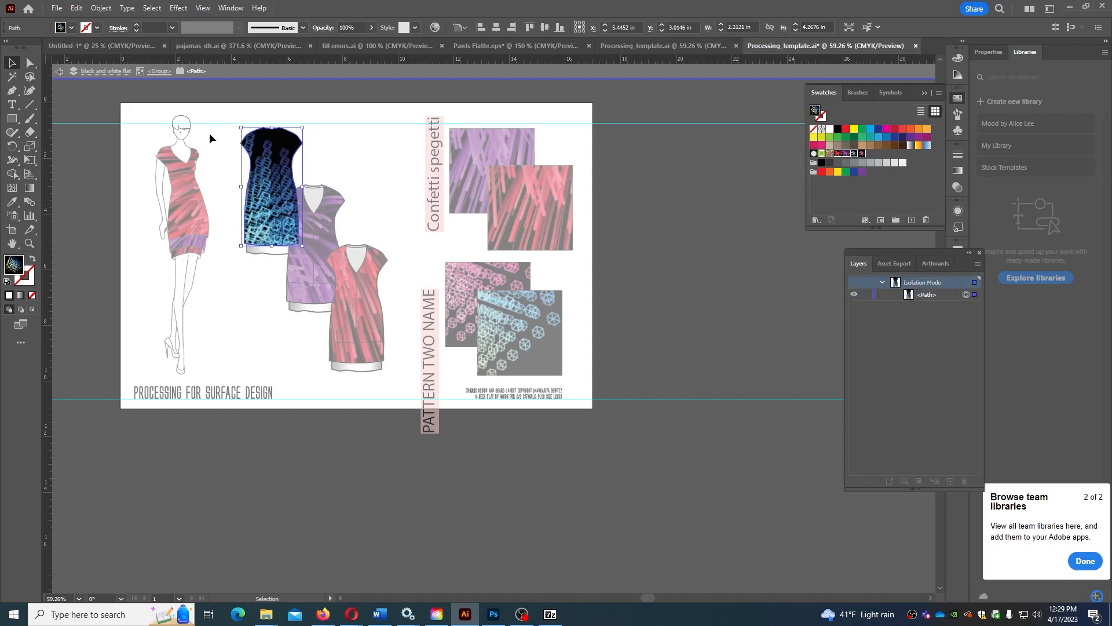
pyautogui.doubleClick(222, 88)
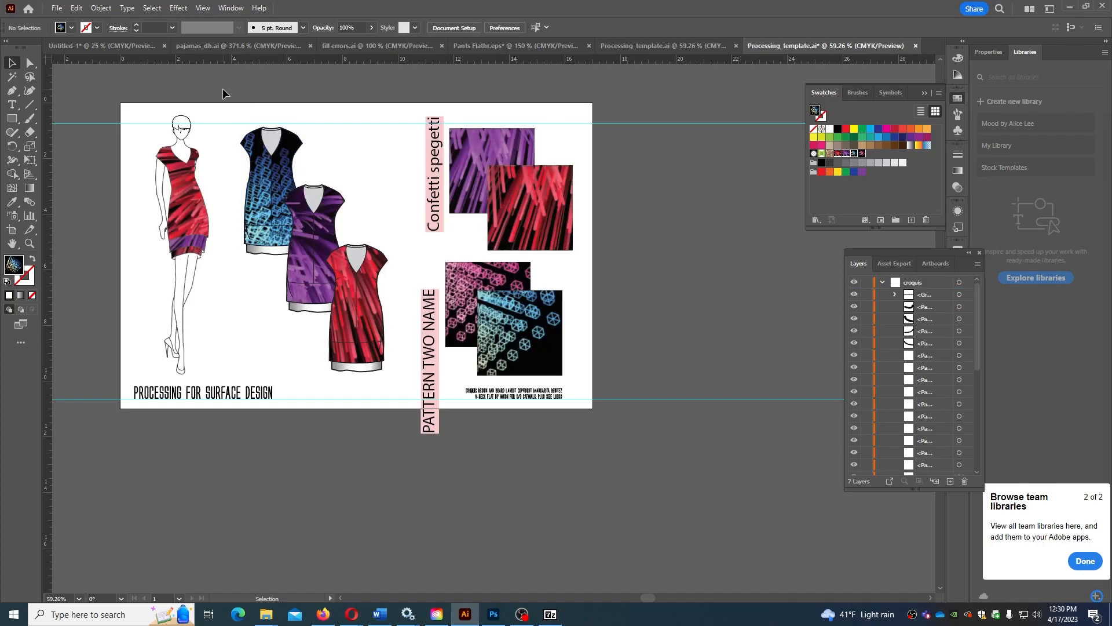
# - Fill the croquis dress's lower hem strip and main body with the pink cube pattern swatch, trying the blue cube swatch on the body first
pyautogui.click(197, 255)
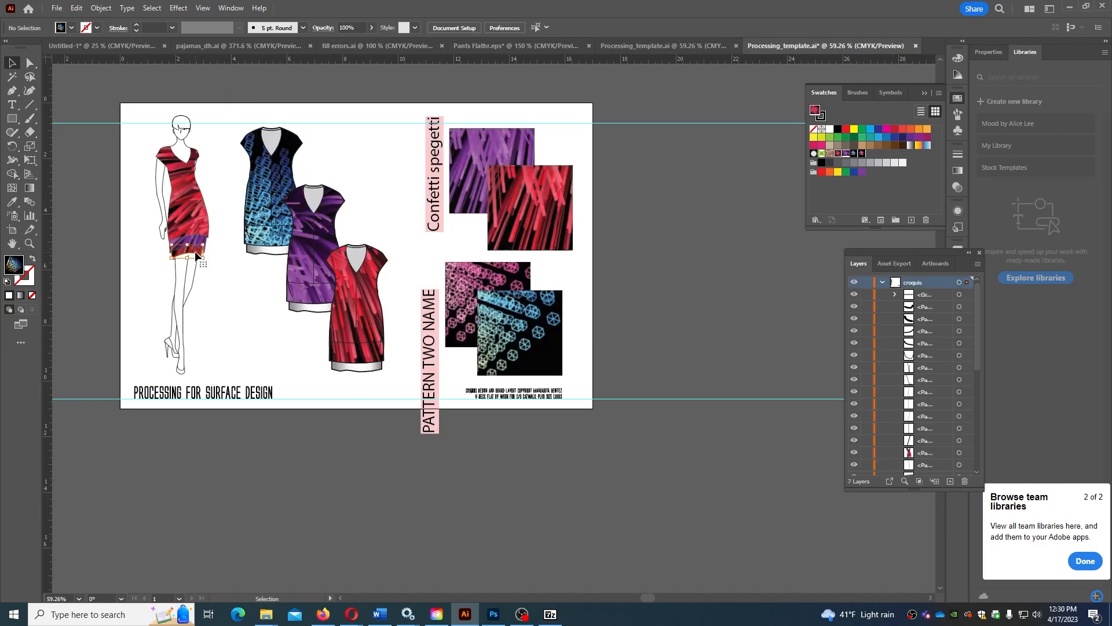
pyautogui.click(862, 154)
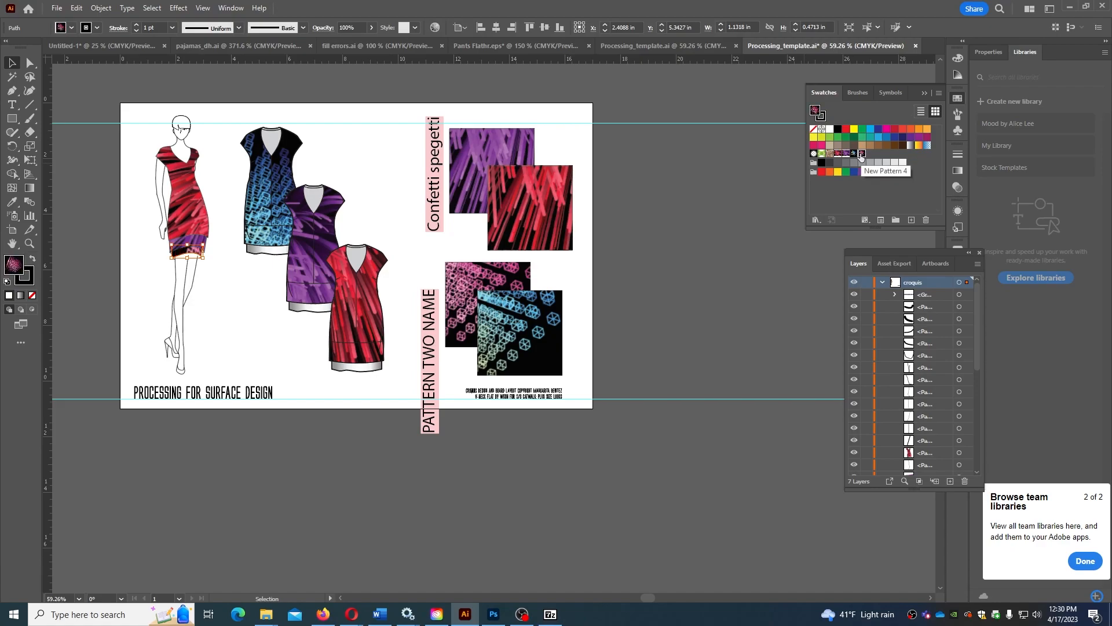
pyautogui.click(183, 193)
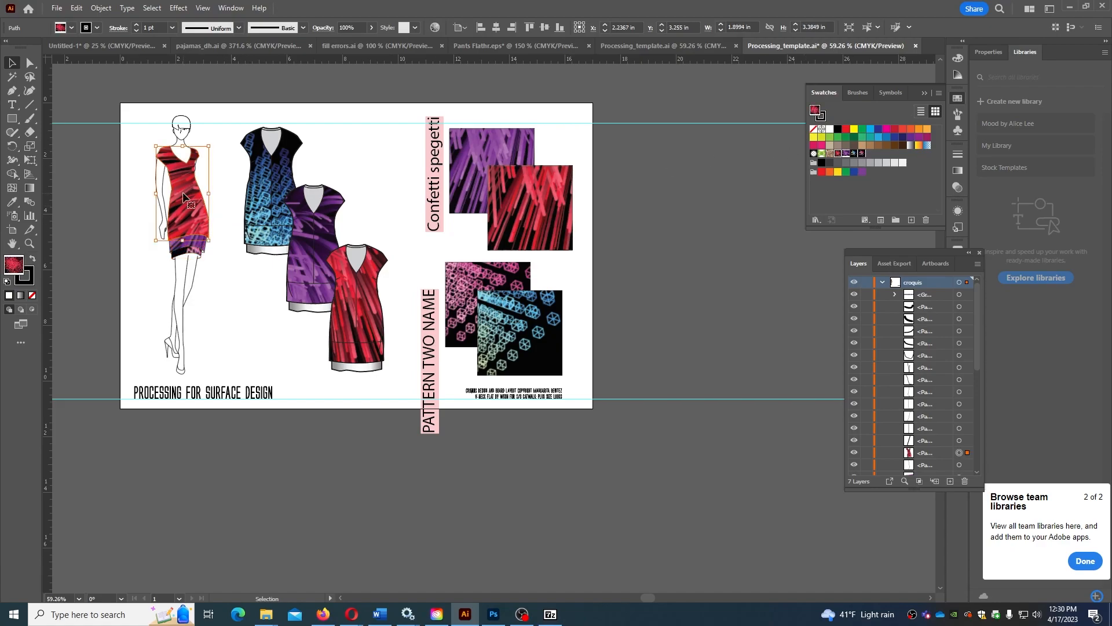
pyautogui.click(854, 154)
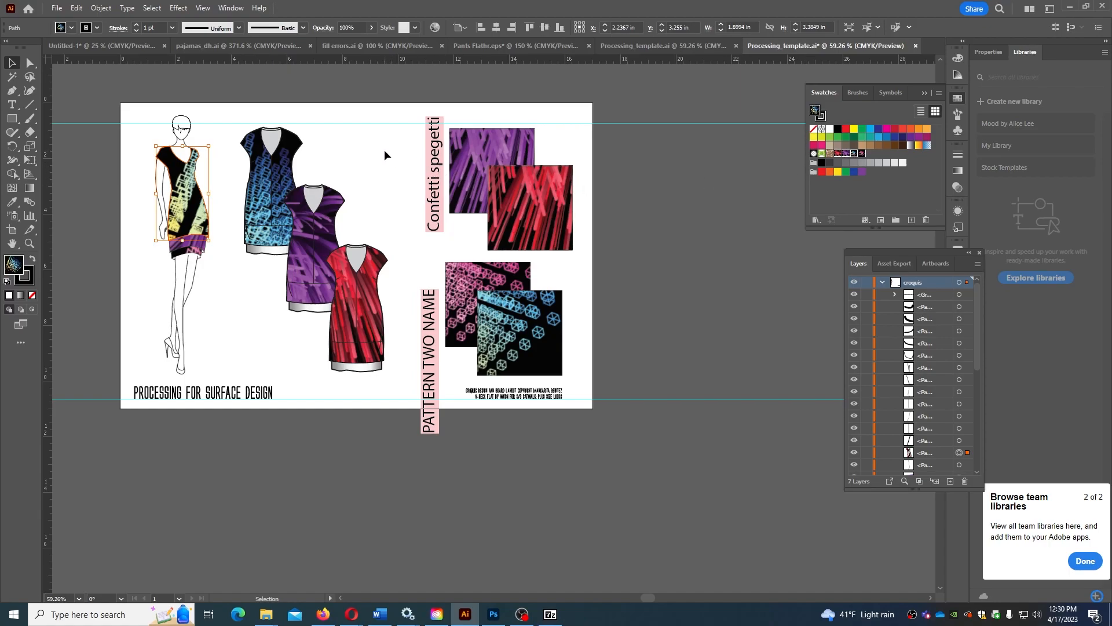
pyautogui.click(860, 154)
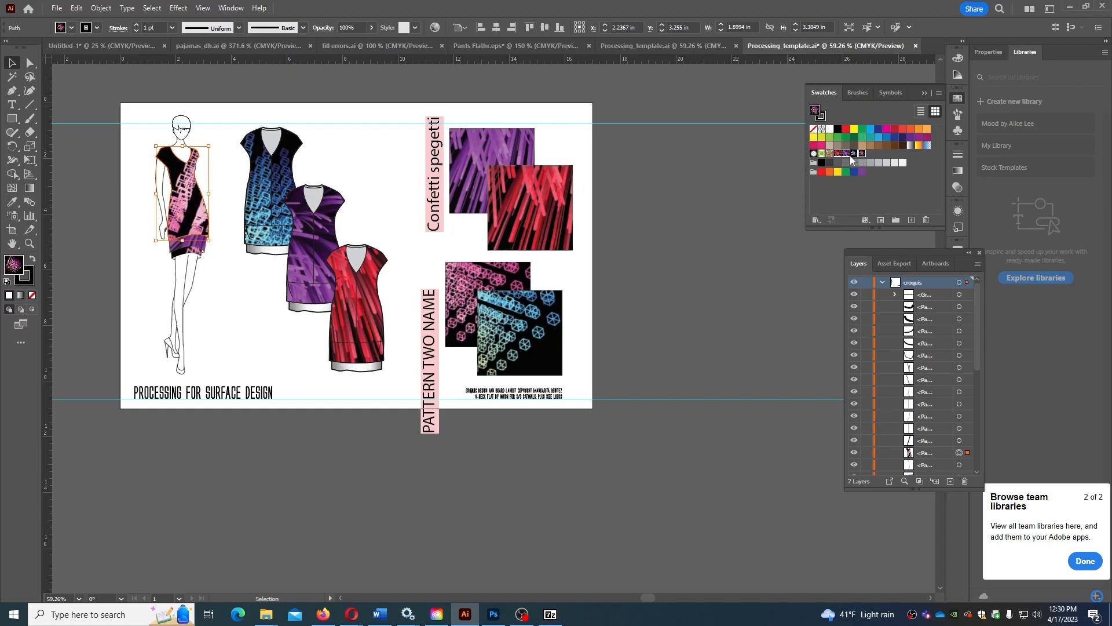
pyautogui.click(394, 156)
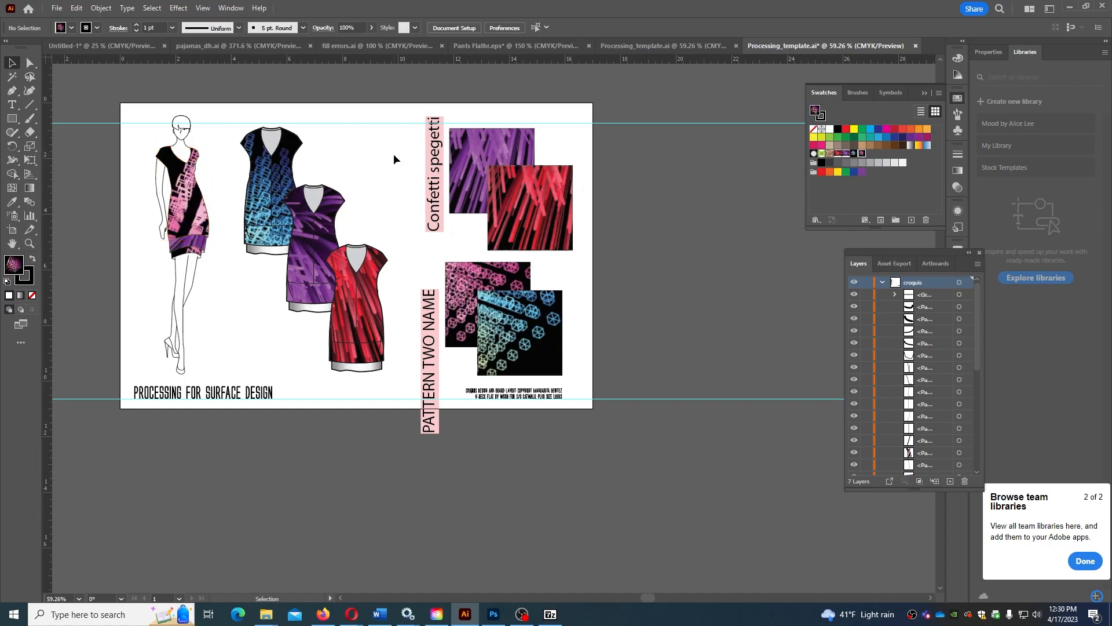
# - Replace the PATTERN TWO NAME label with "hex lex trex" and move it up beside the lower pair of pattern squares
pyautogui.doubleClick(436, 295)
pyautogui.moveTo(435, 291); pyautogui.dragTo(411, 429)
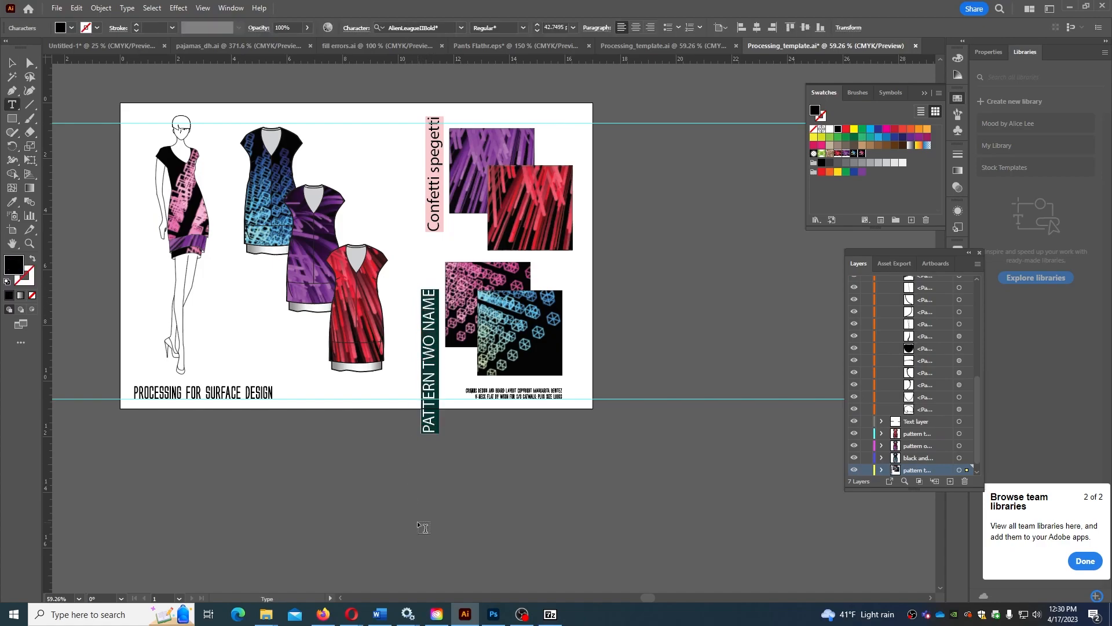
pyautogui.write('hex m')
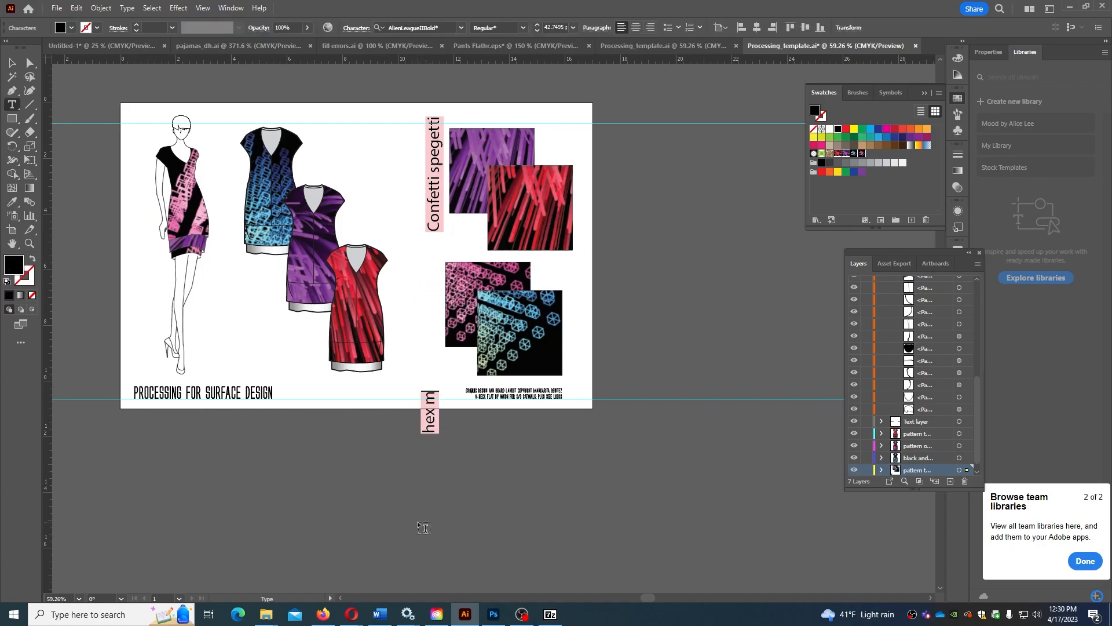
pyautogui.press('BackSpace')
pyautogui.write('lex trex')
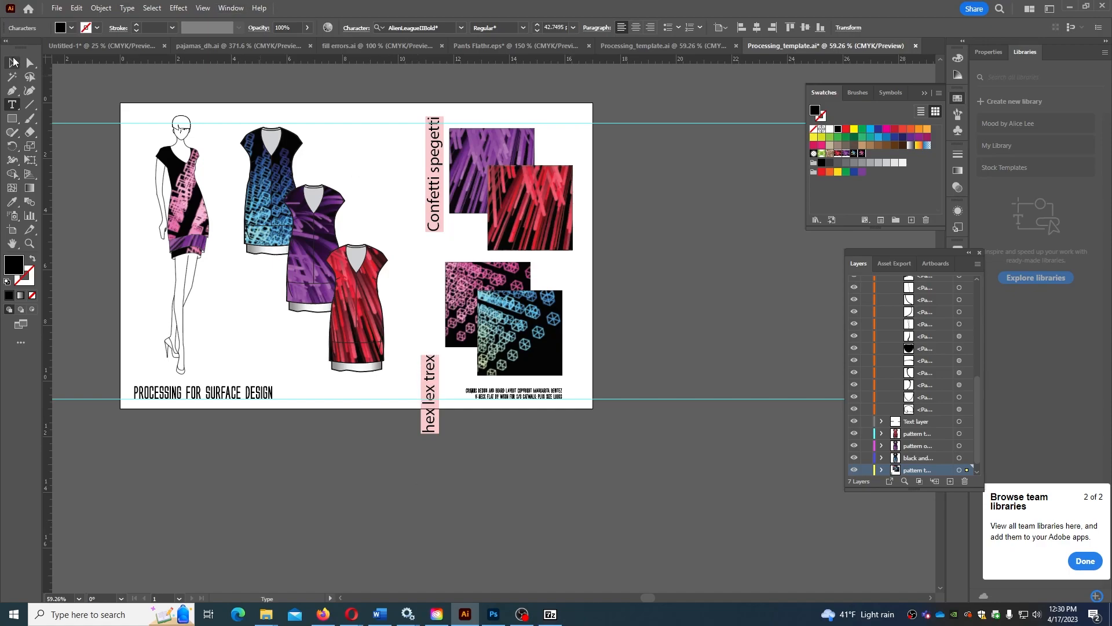
pyautogui.press('Escape')
pyautogui.moveTo(436, 416); pyautogui.dragTo(438, 367)
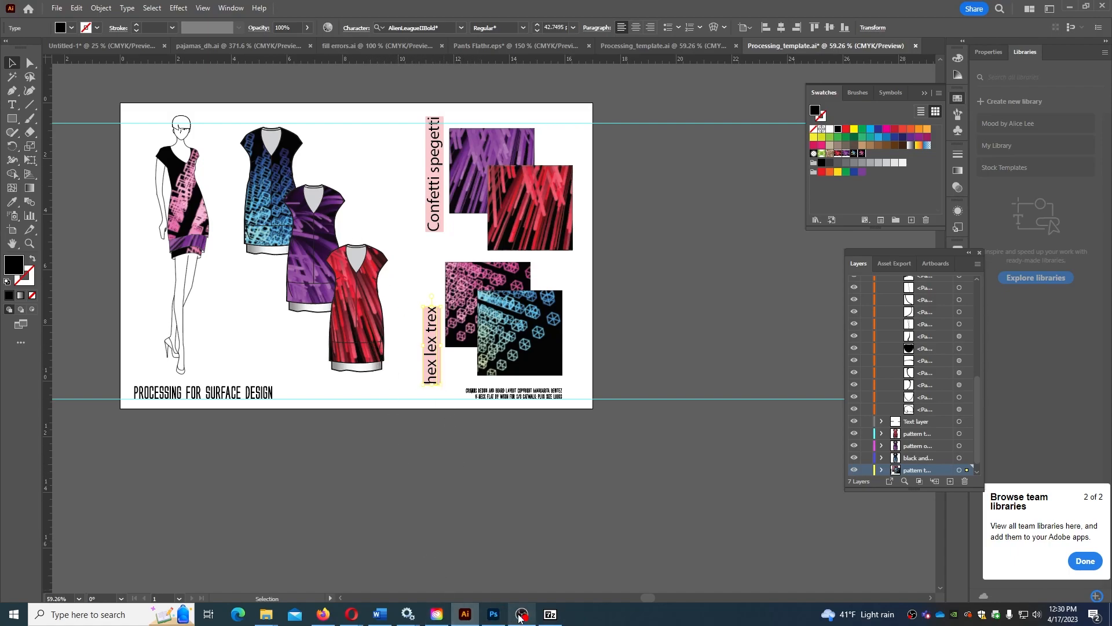
# - Switch to the 3D cube generator sketch in Opera and examine the title and credit on its information page
pyautogui.moveTo(352, 614)
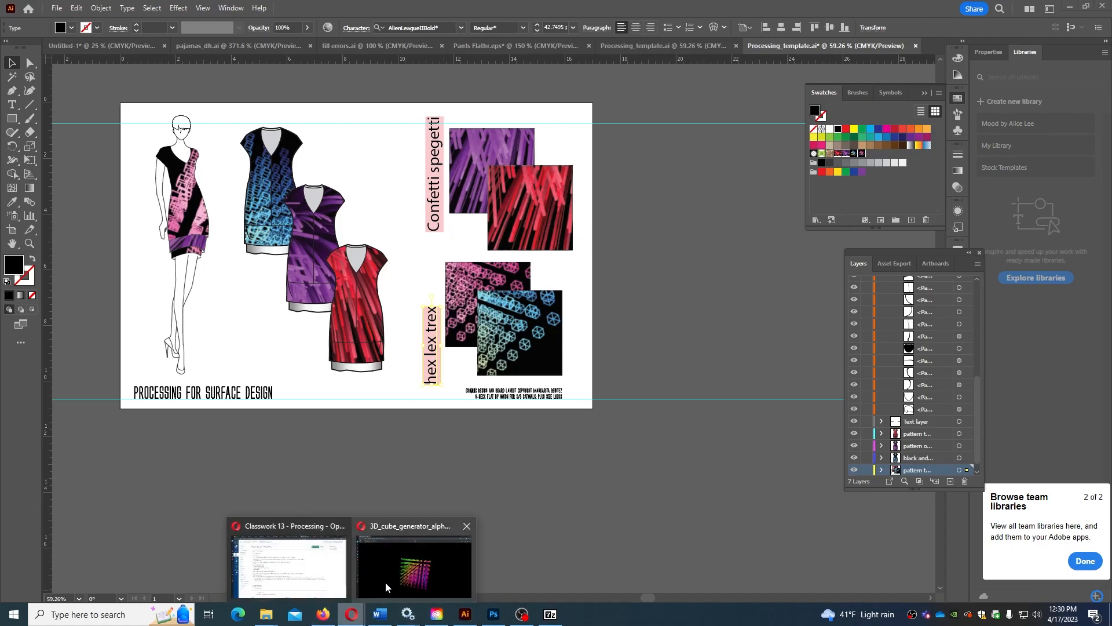
pyautogui.click(384, 583)
pyautogui.click(536, 55)
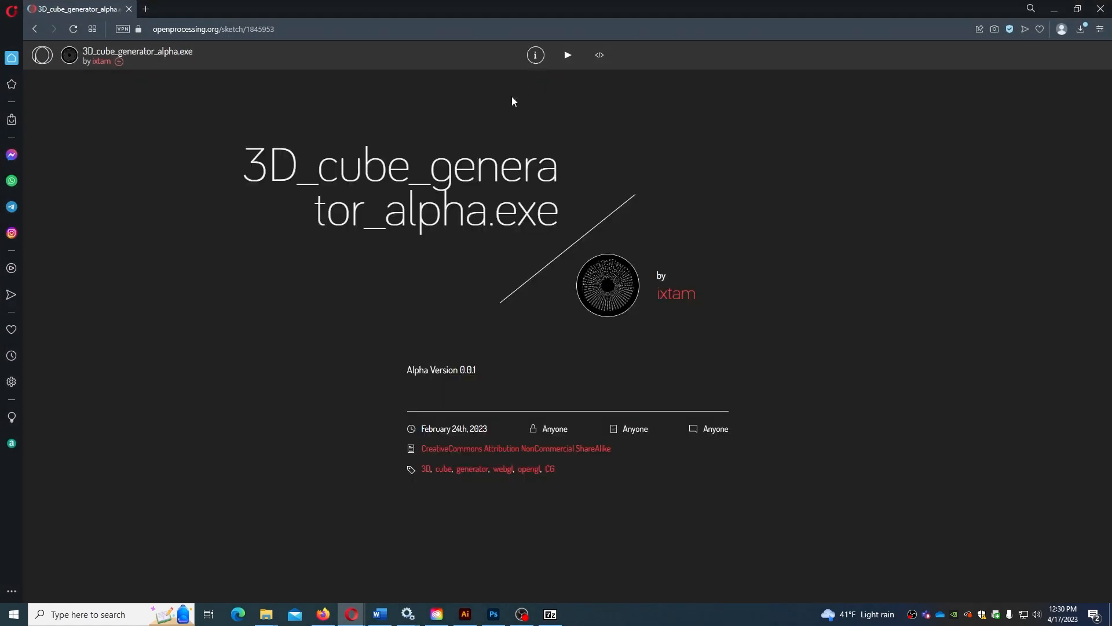
pyautogui.moveTo(269, 168); pyautogui.dragTo(567, 228)
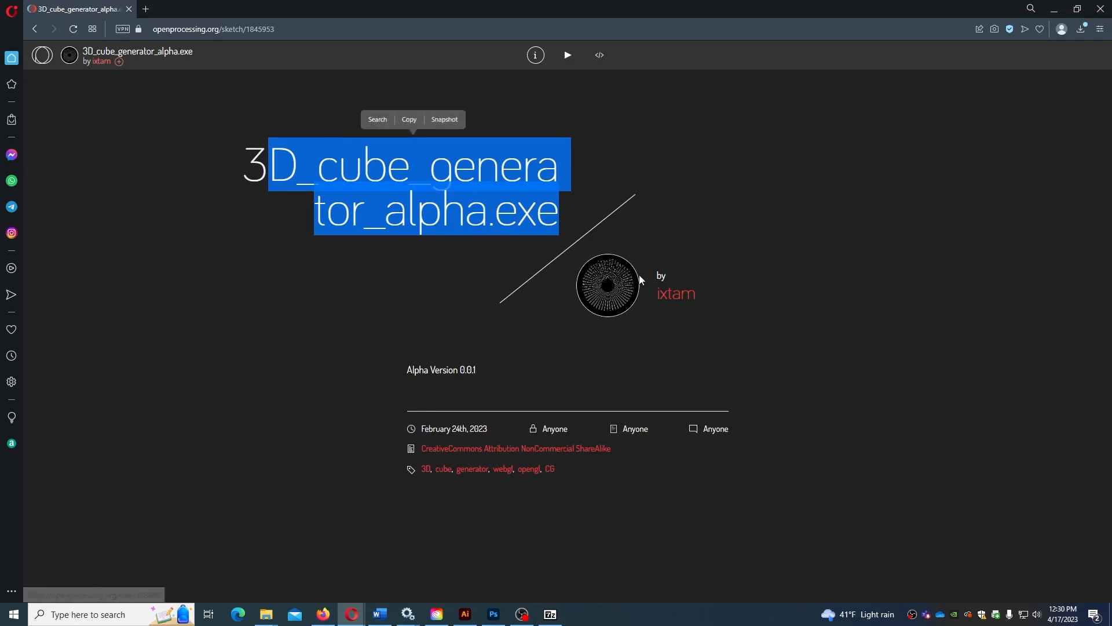
# - View the cube sketch's source code, go back to the 3D Discover gallery, and return to the Illustrator template
pyautogui.click(600, 56)
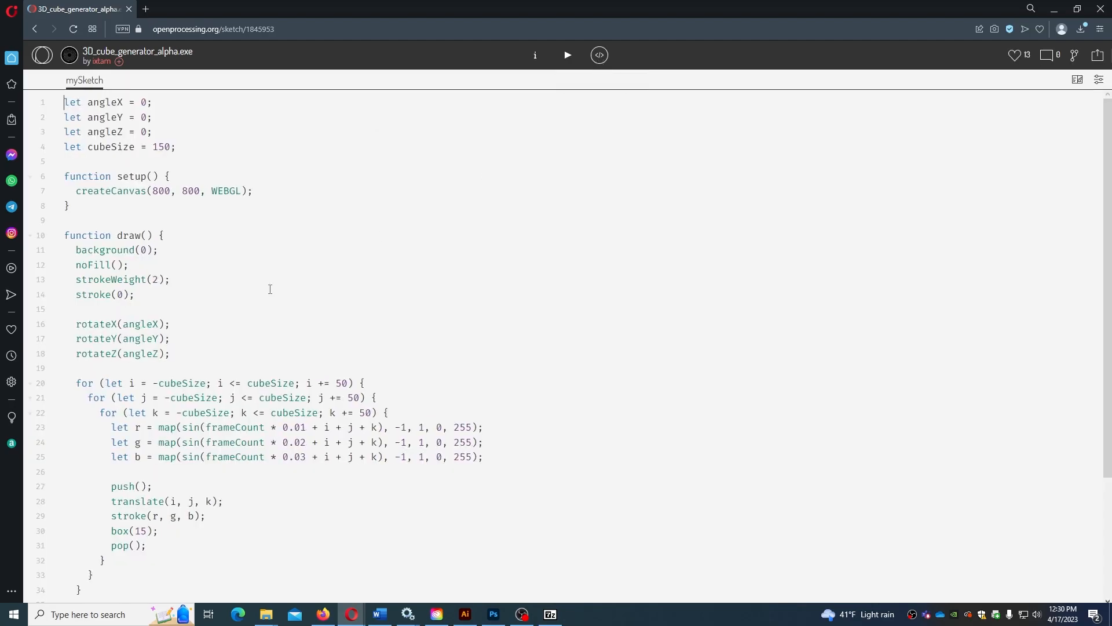
pyautogui.click(34, 31)
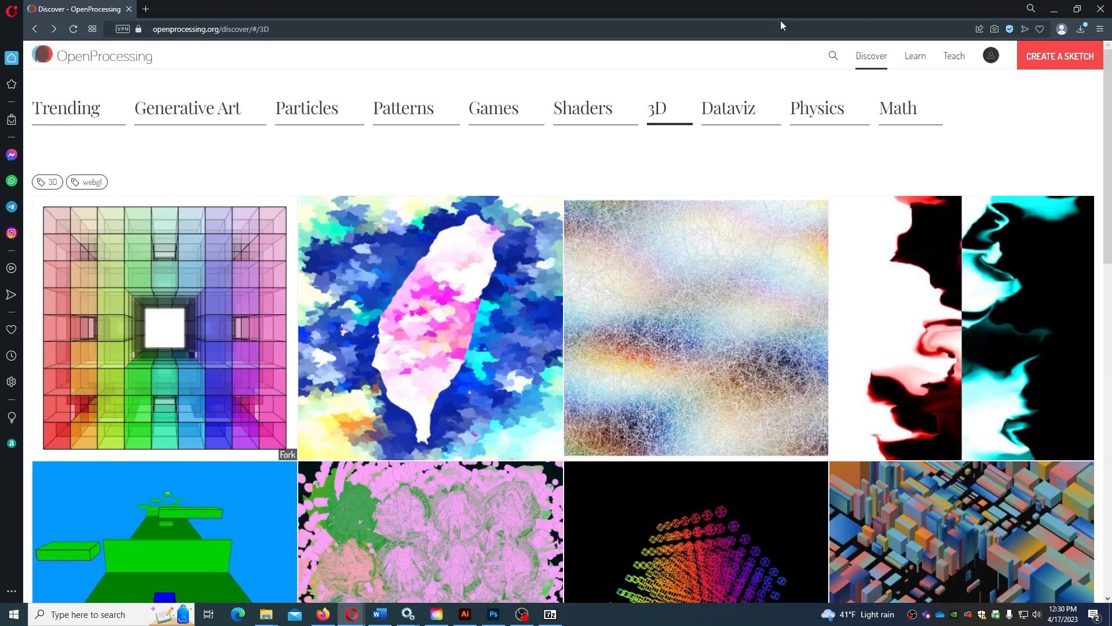
pyautogui.click(1055, 9)
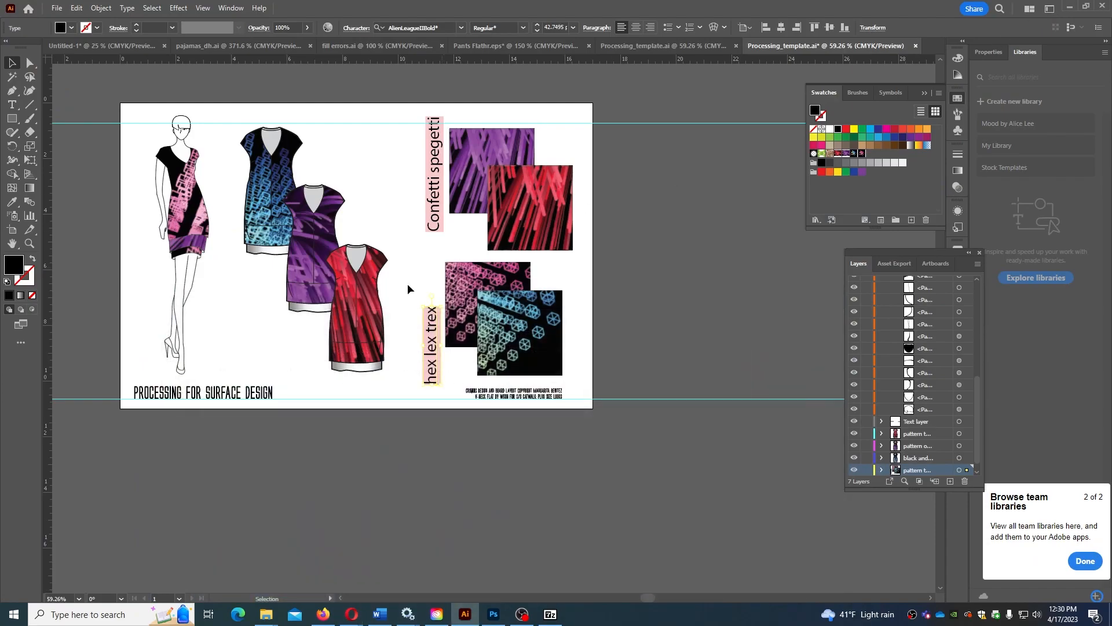